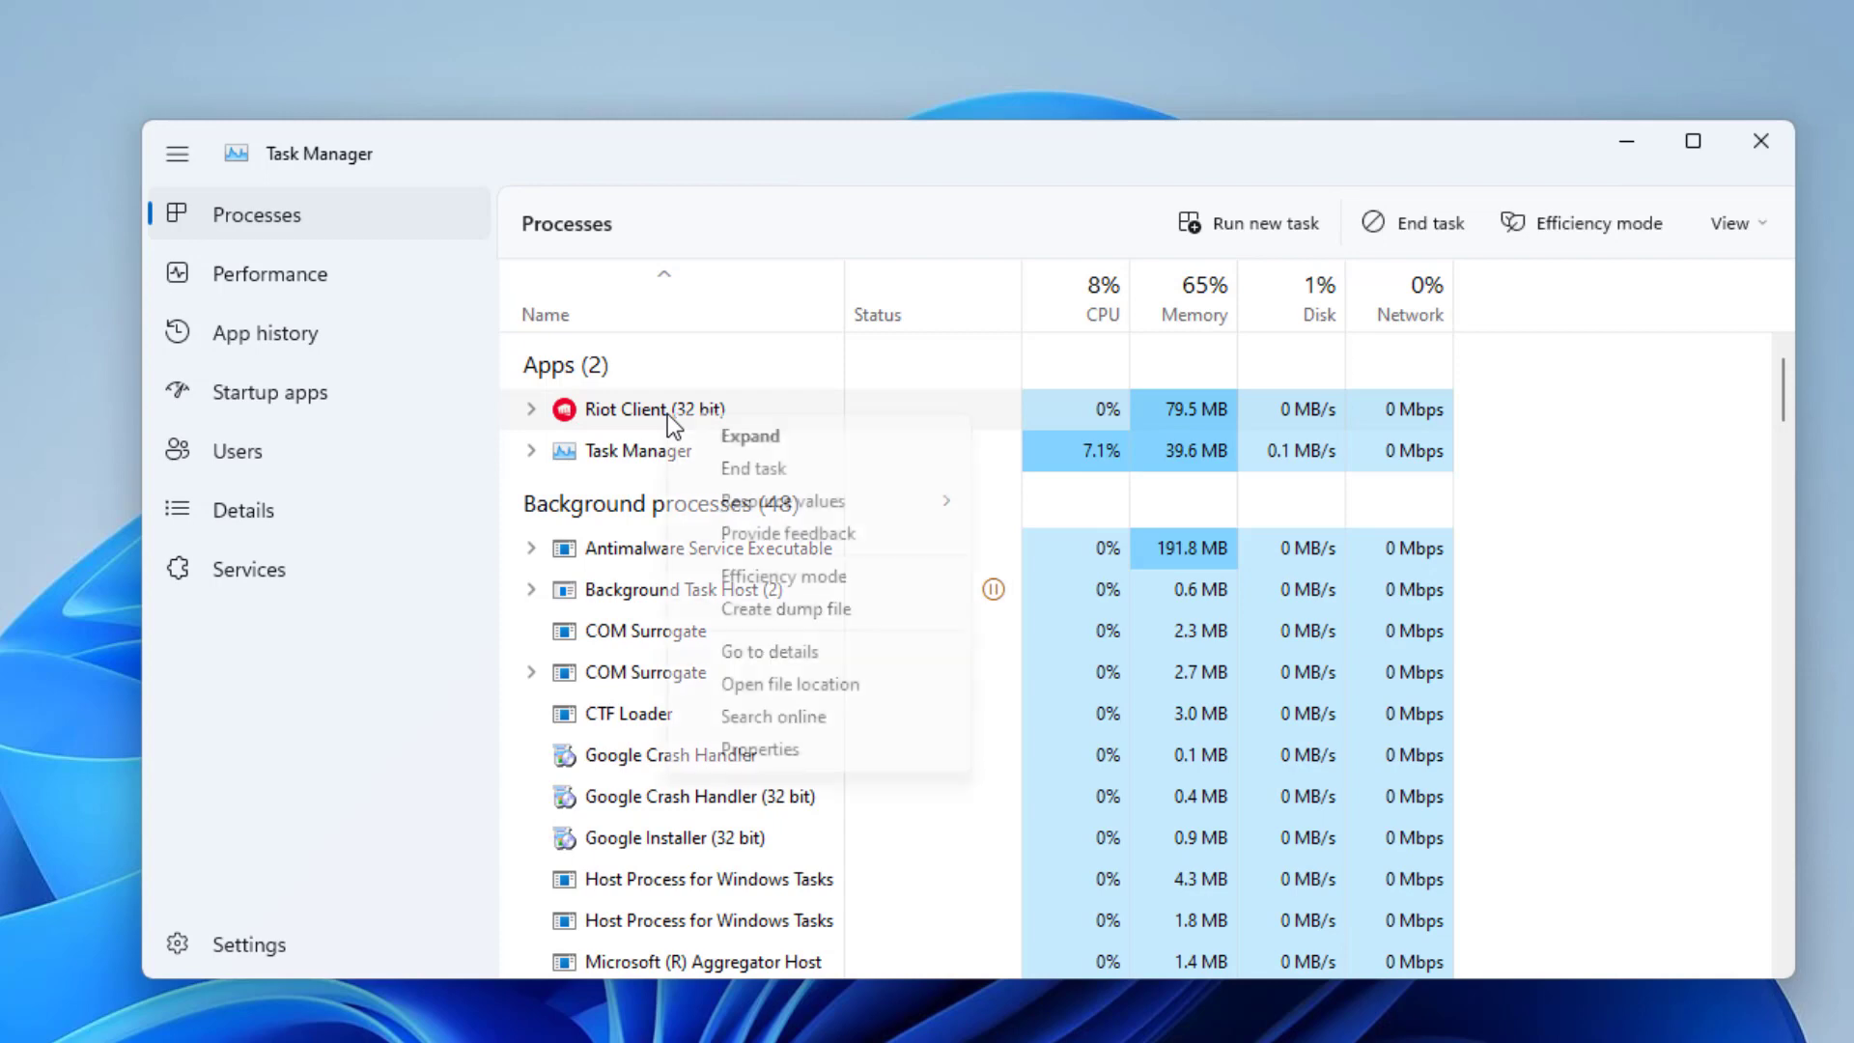
# Step: End the Riot Client (32 bit) task and close Task Manager
pyautogui.click(740, 467)
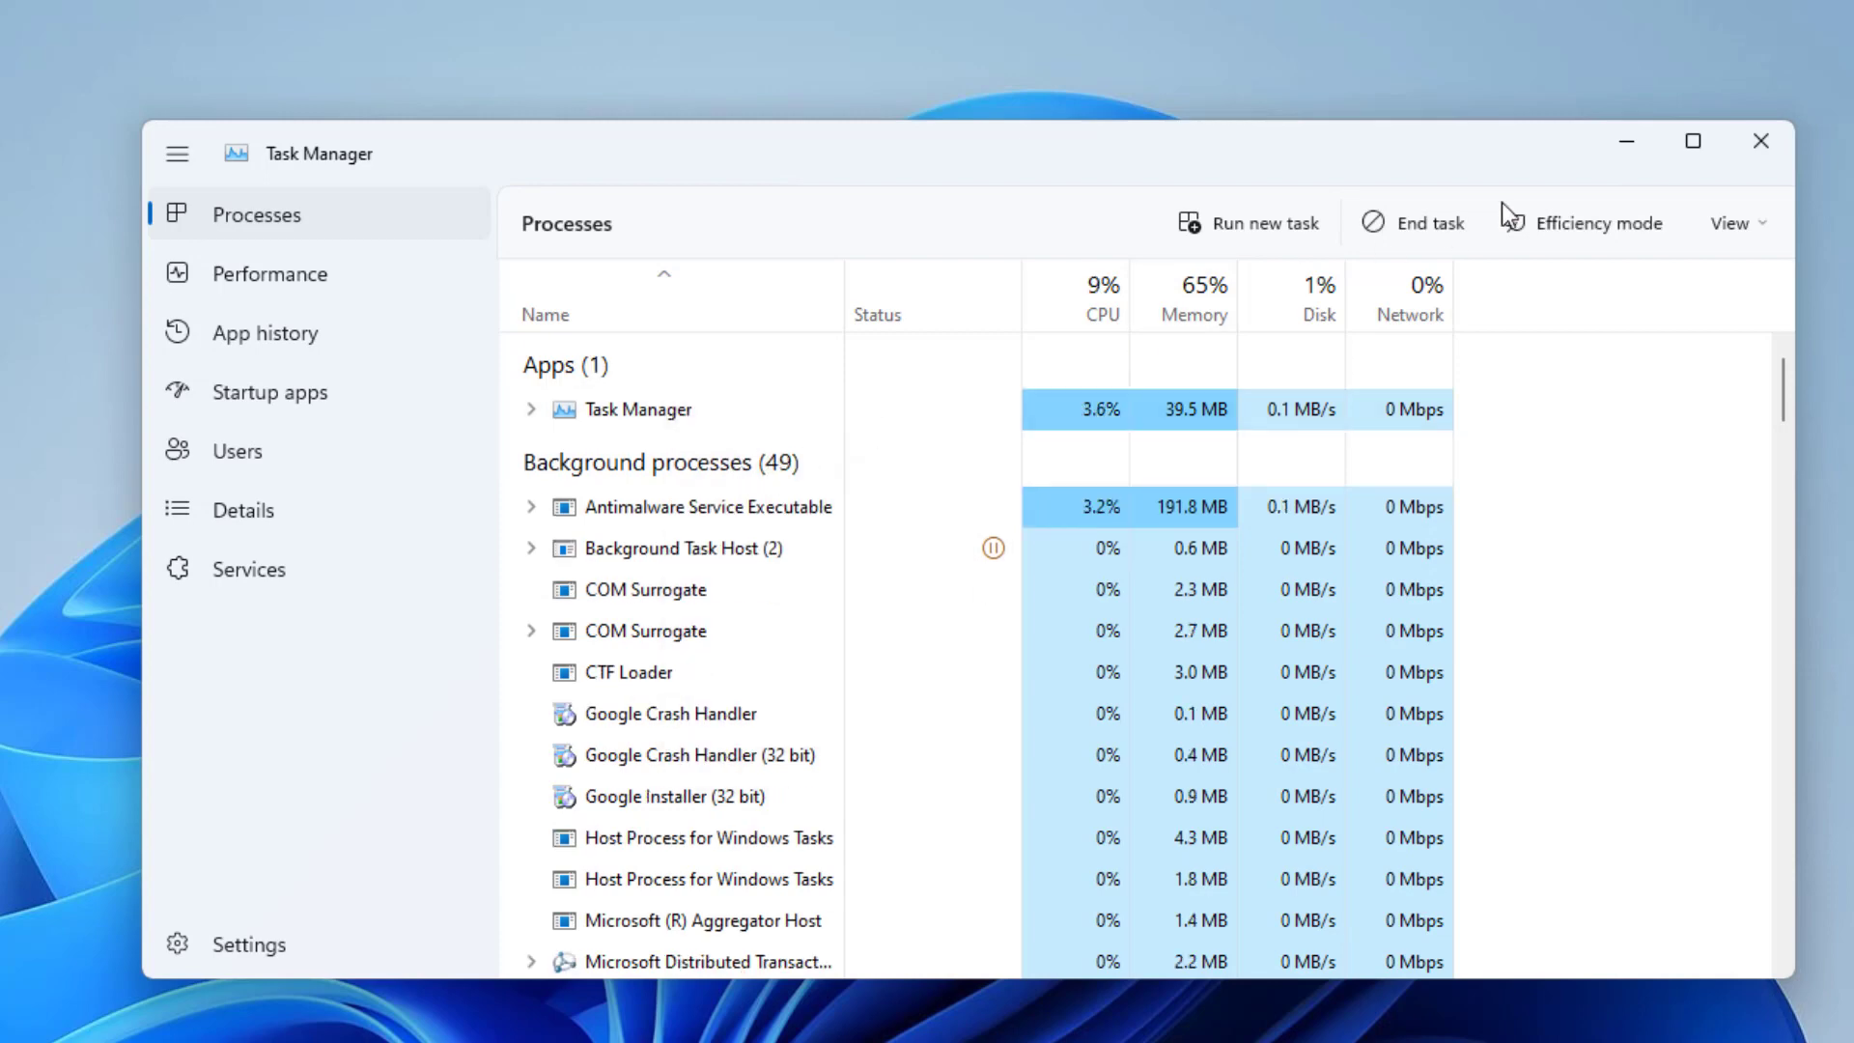
pyautogui.click(1753, 144)
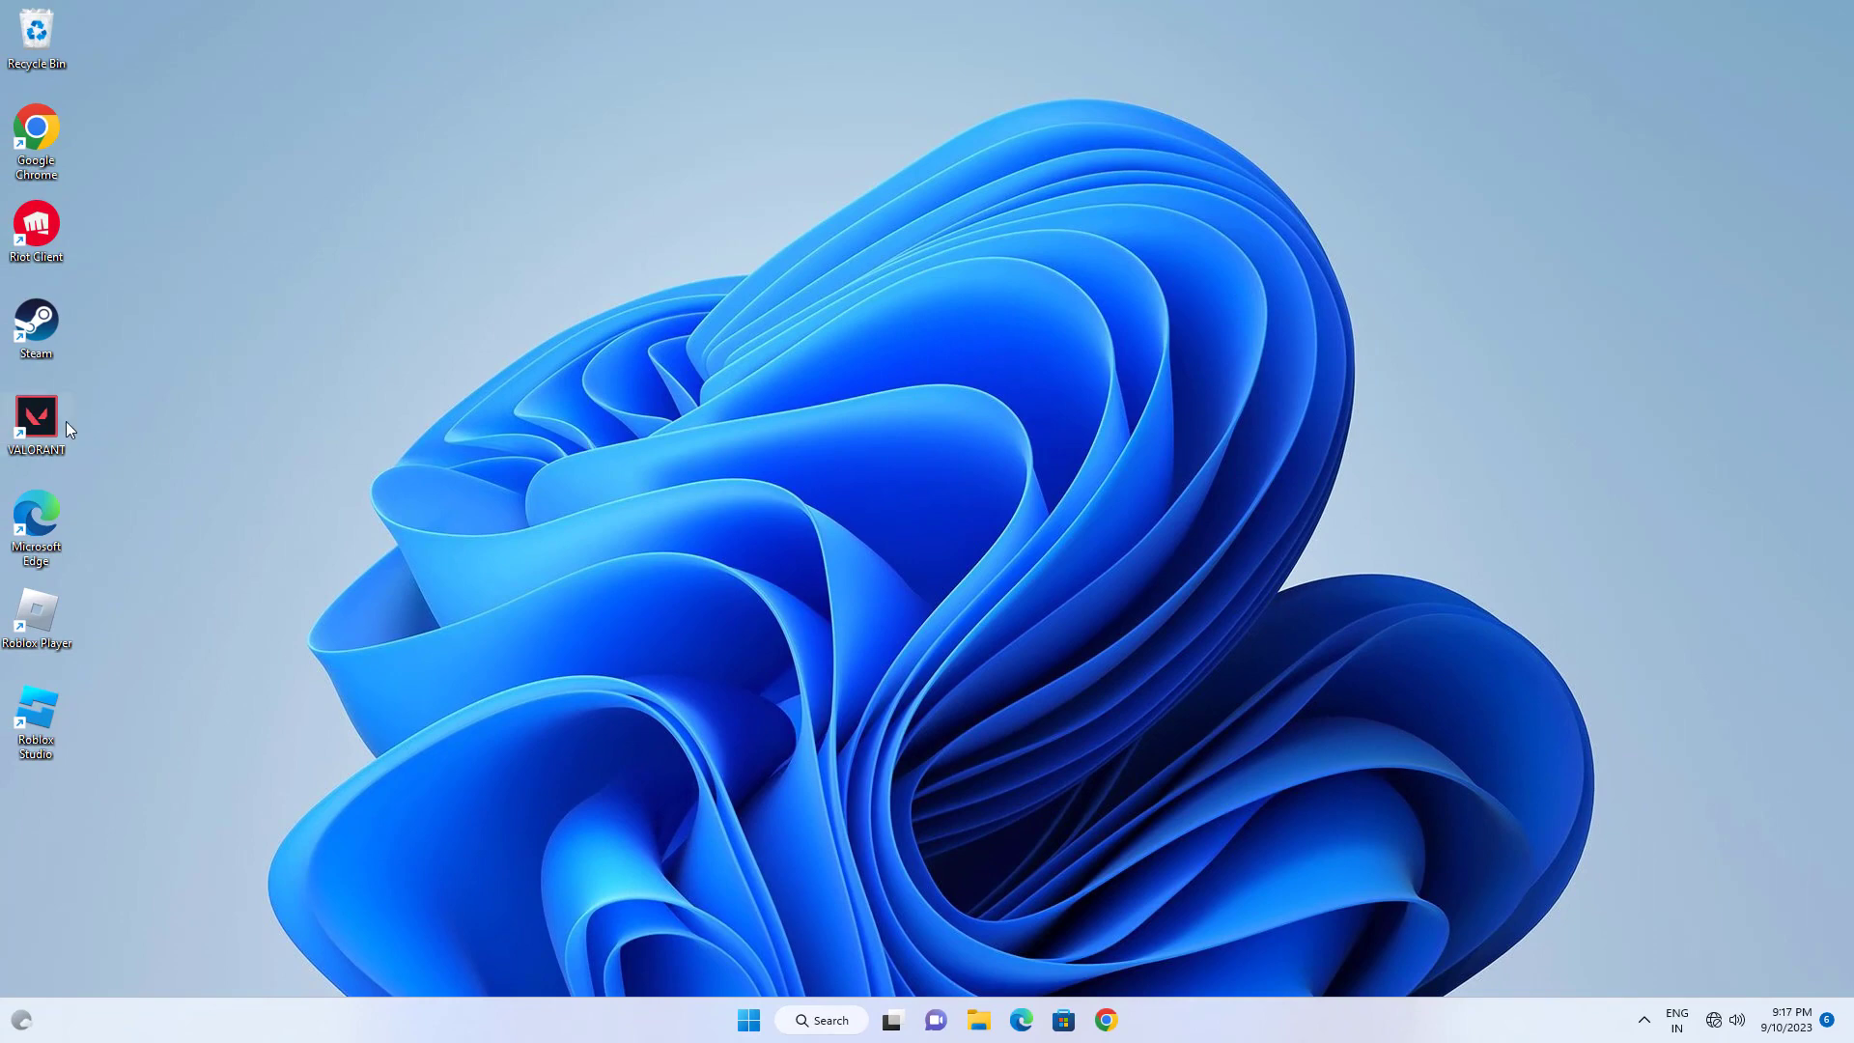
# Step: Open the file location of the VALORANT desktop shortcut and go up to the Riot Games folder
pyautogui.rightClick(54, 428)
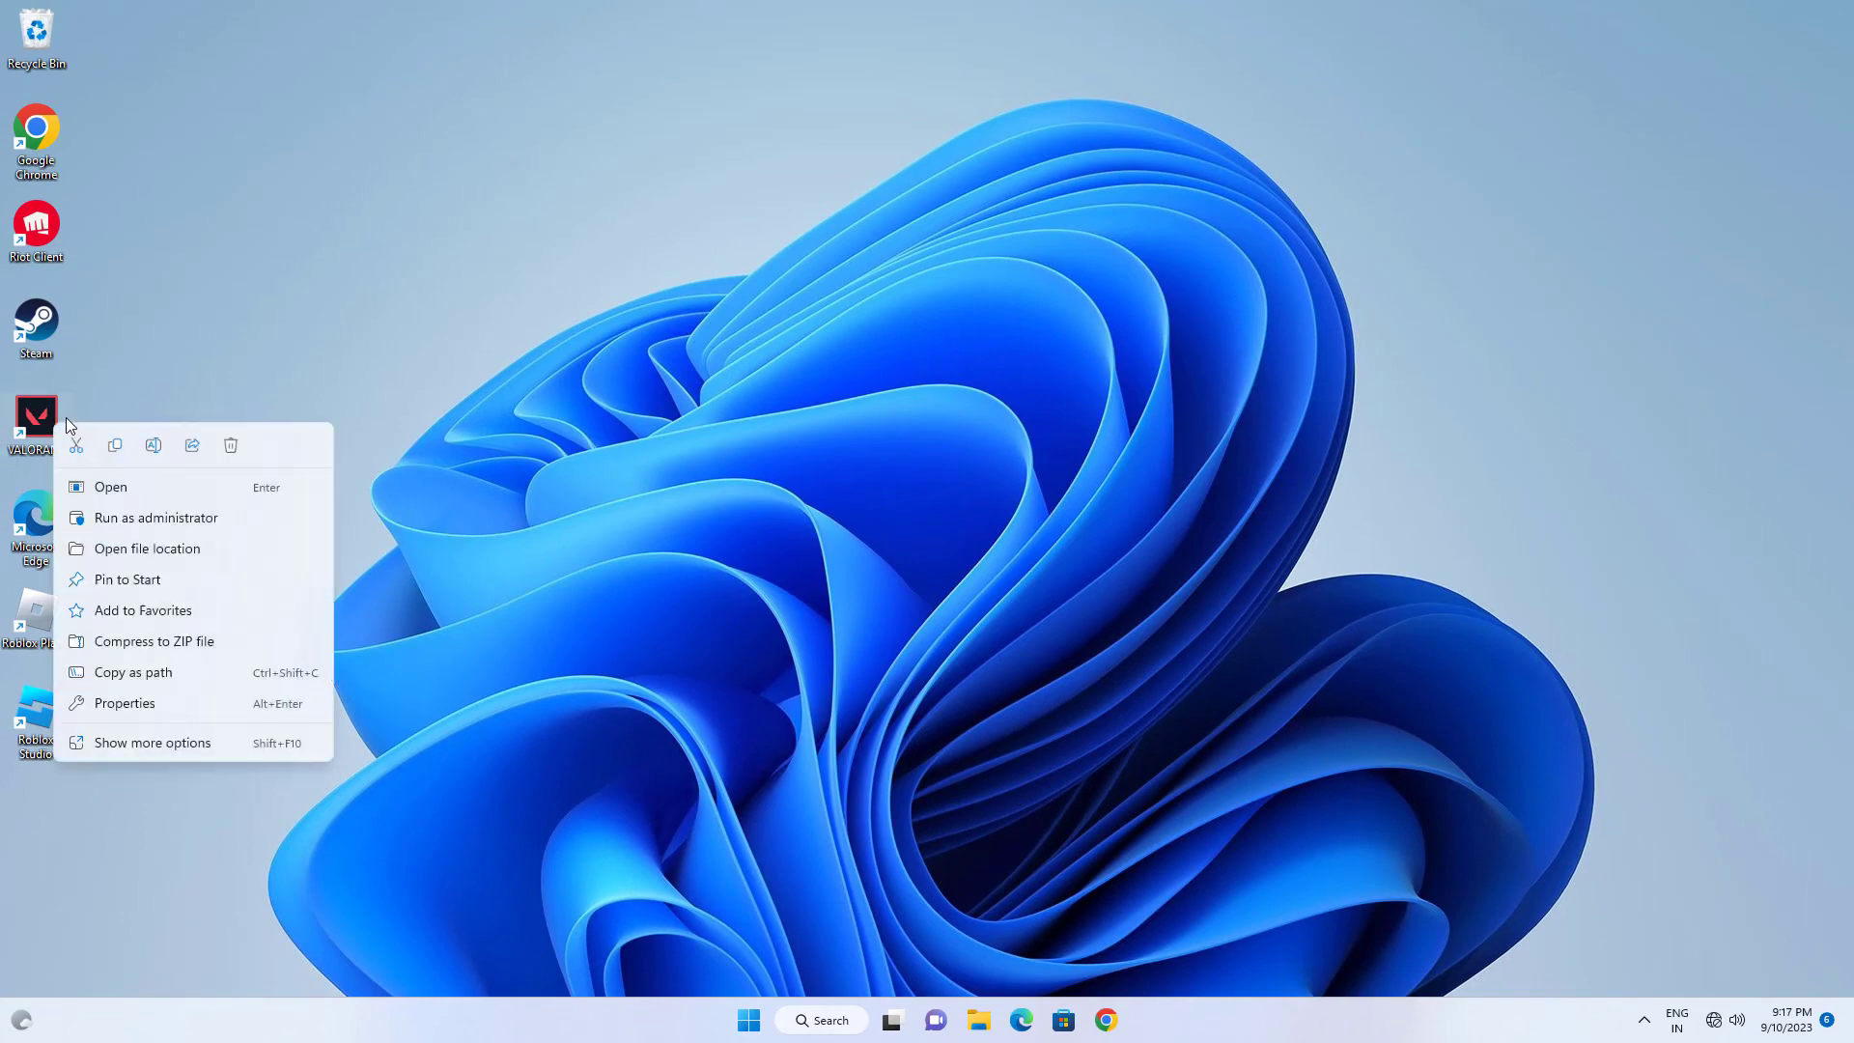
pyautogui.click(147, 548)
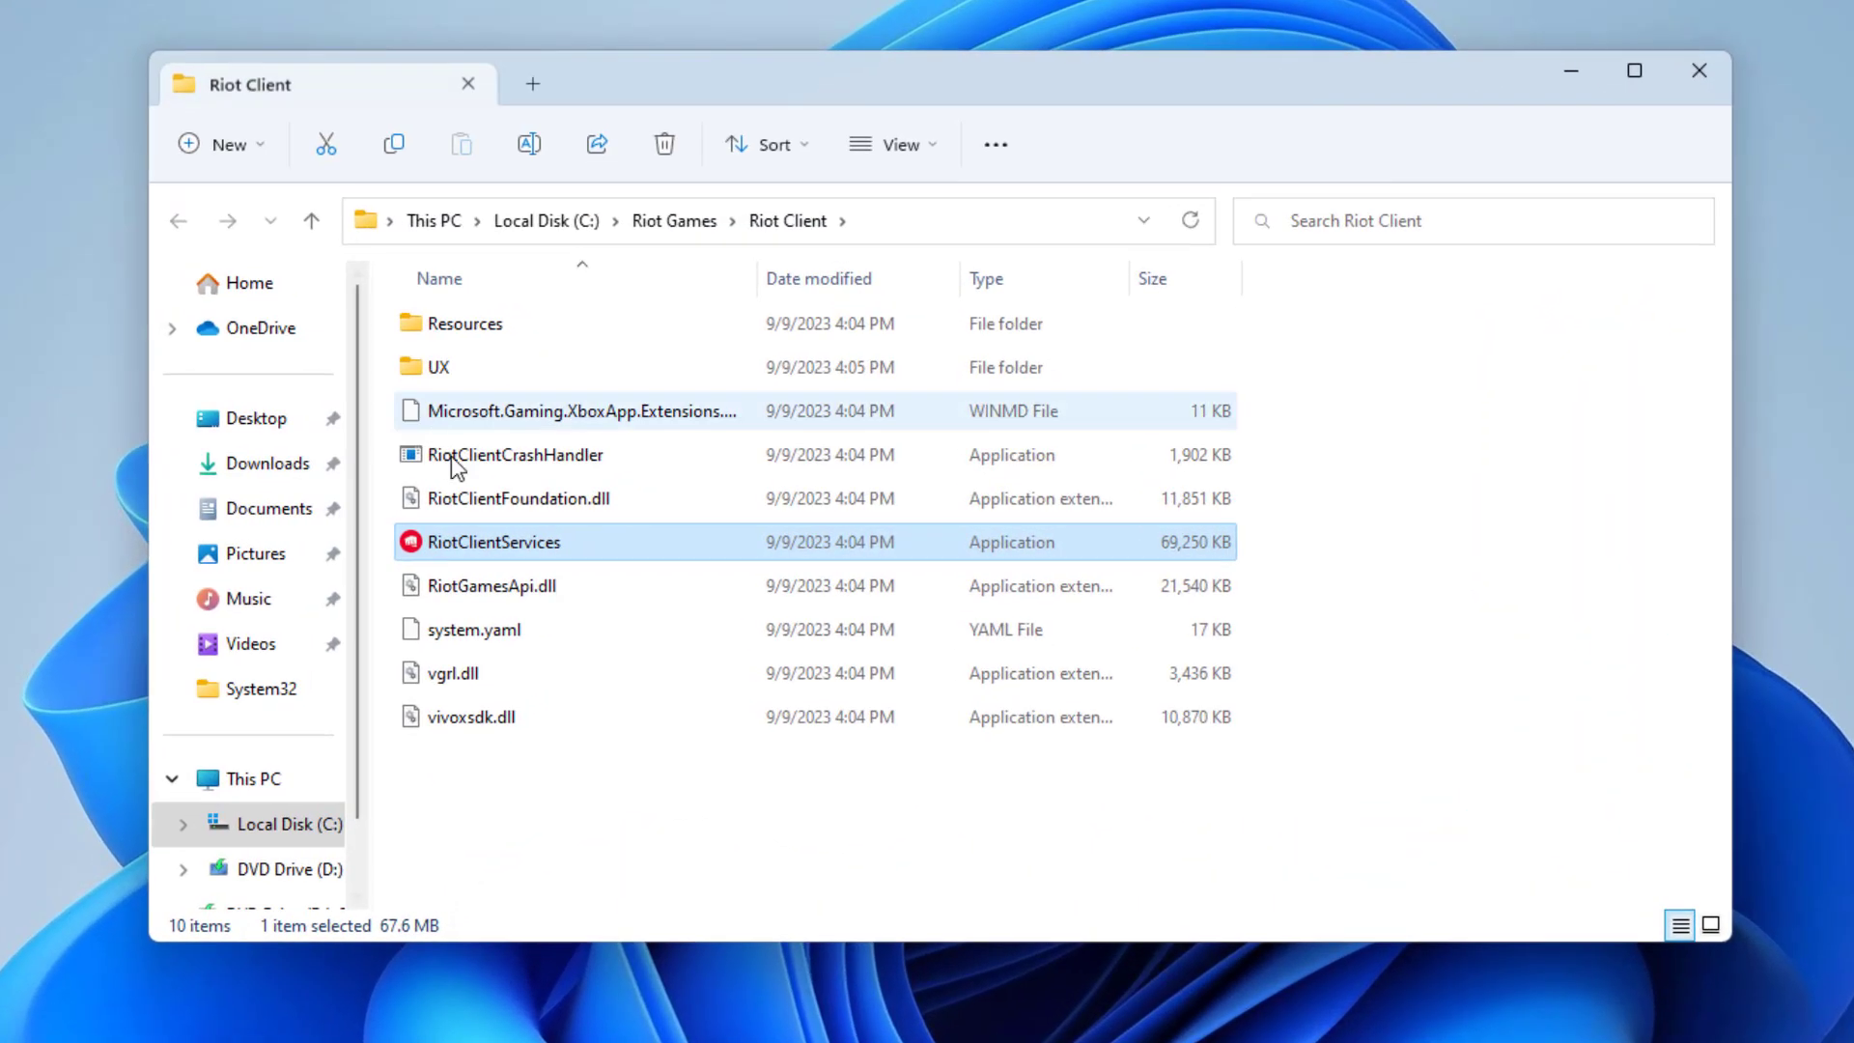
pyautogui.click(677, 213)
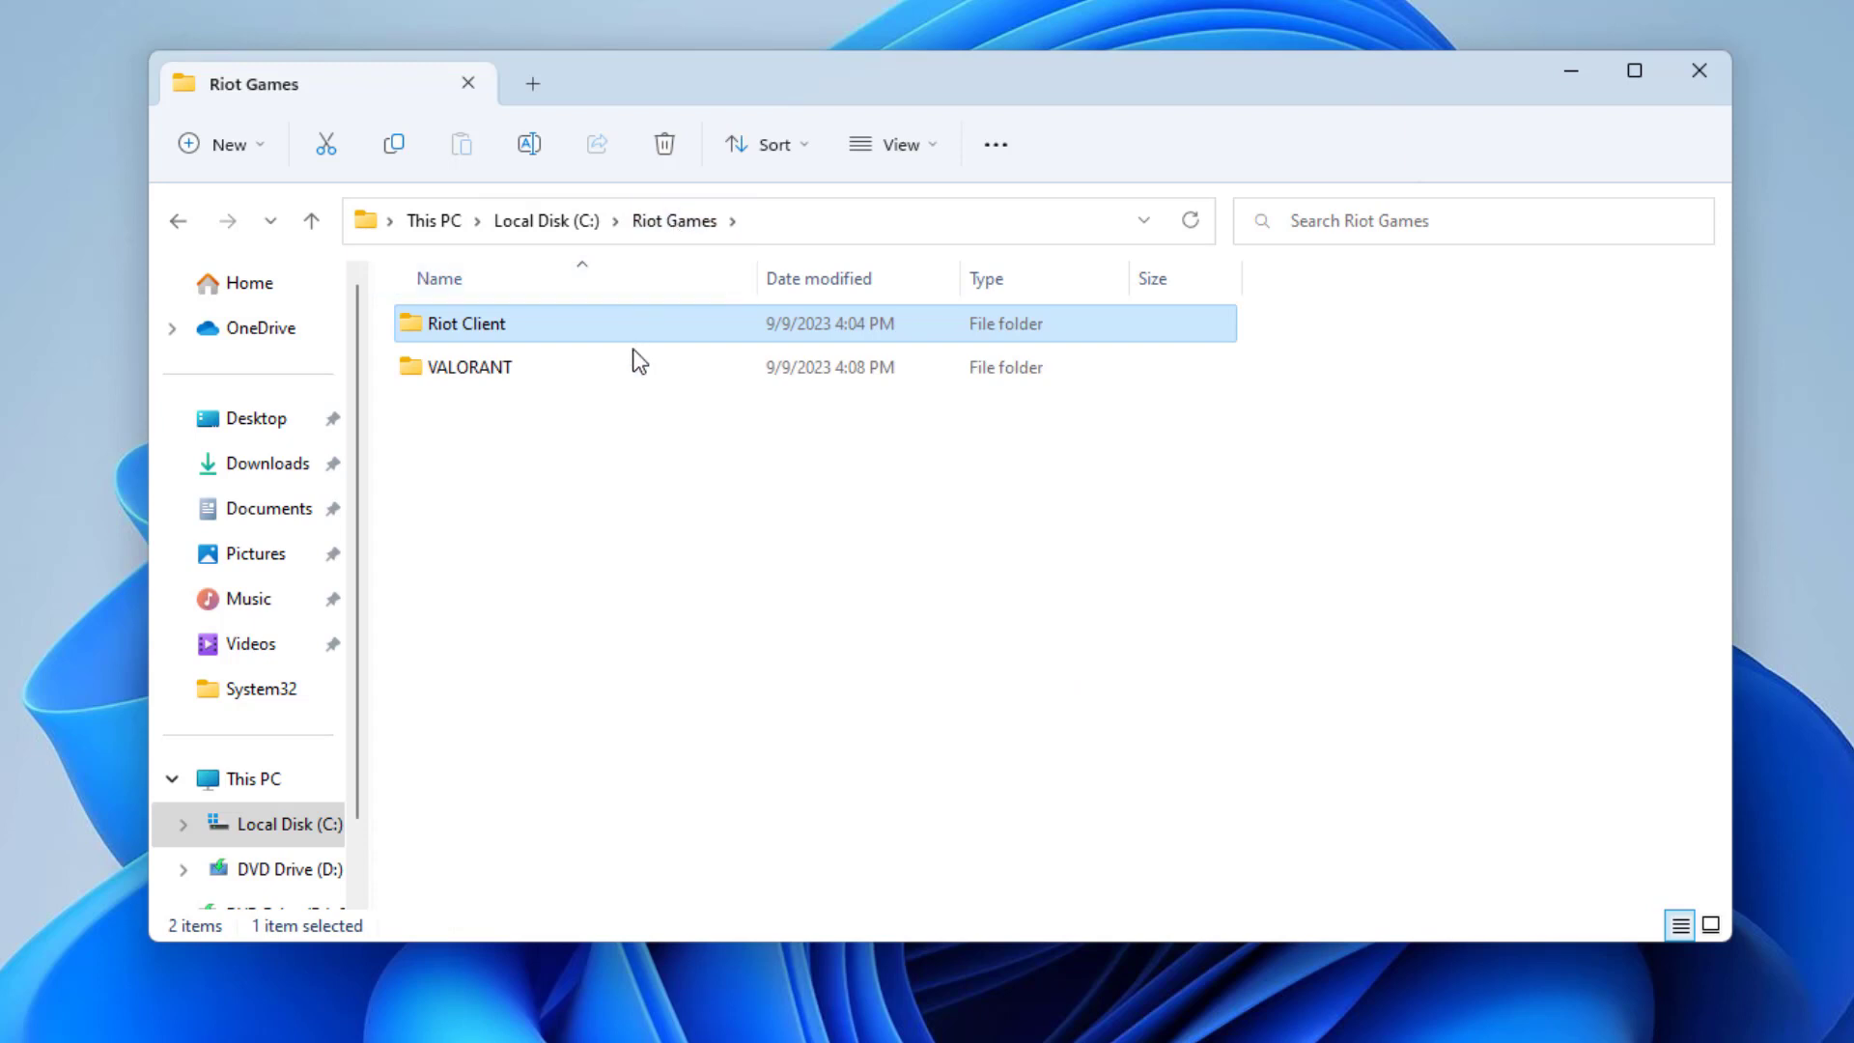
# Step: Open the Win64 folder under VALORANT\live\ShooterGame\Binaries
pyautogui.click(619, 369)
pyautogui.doubleClick(554, 373)
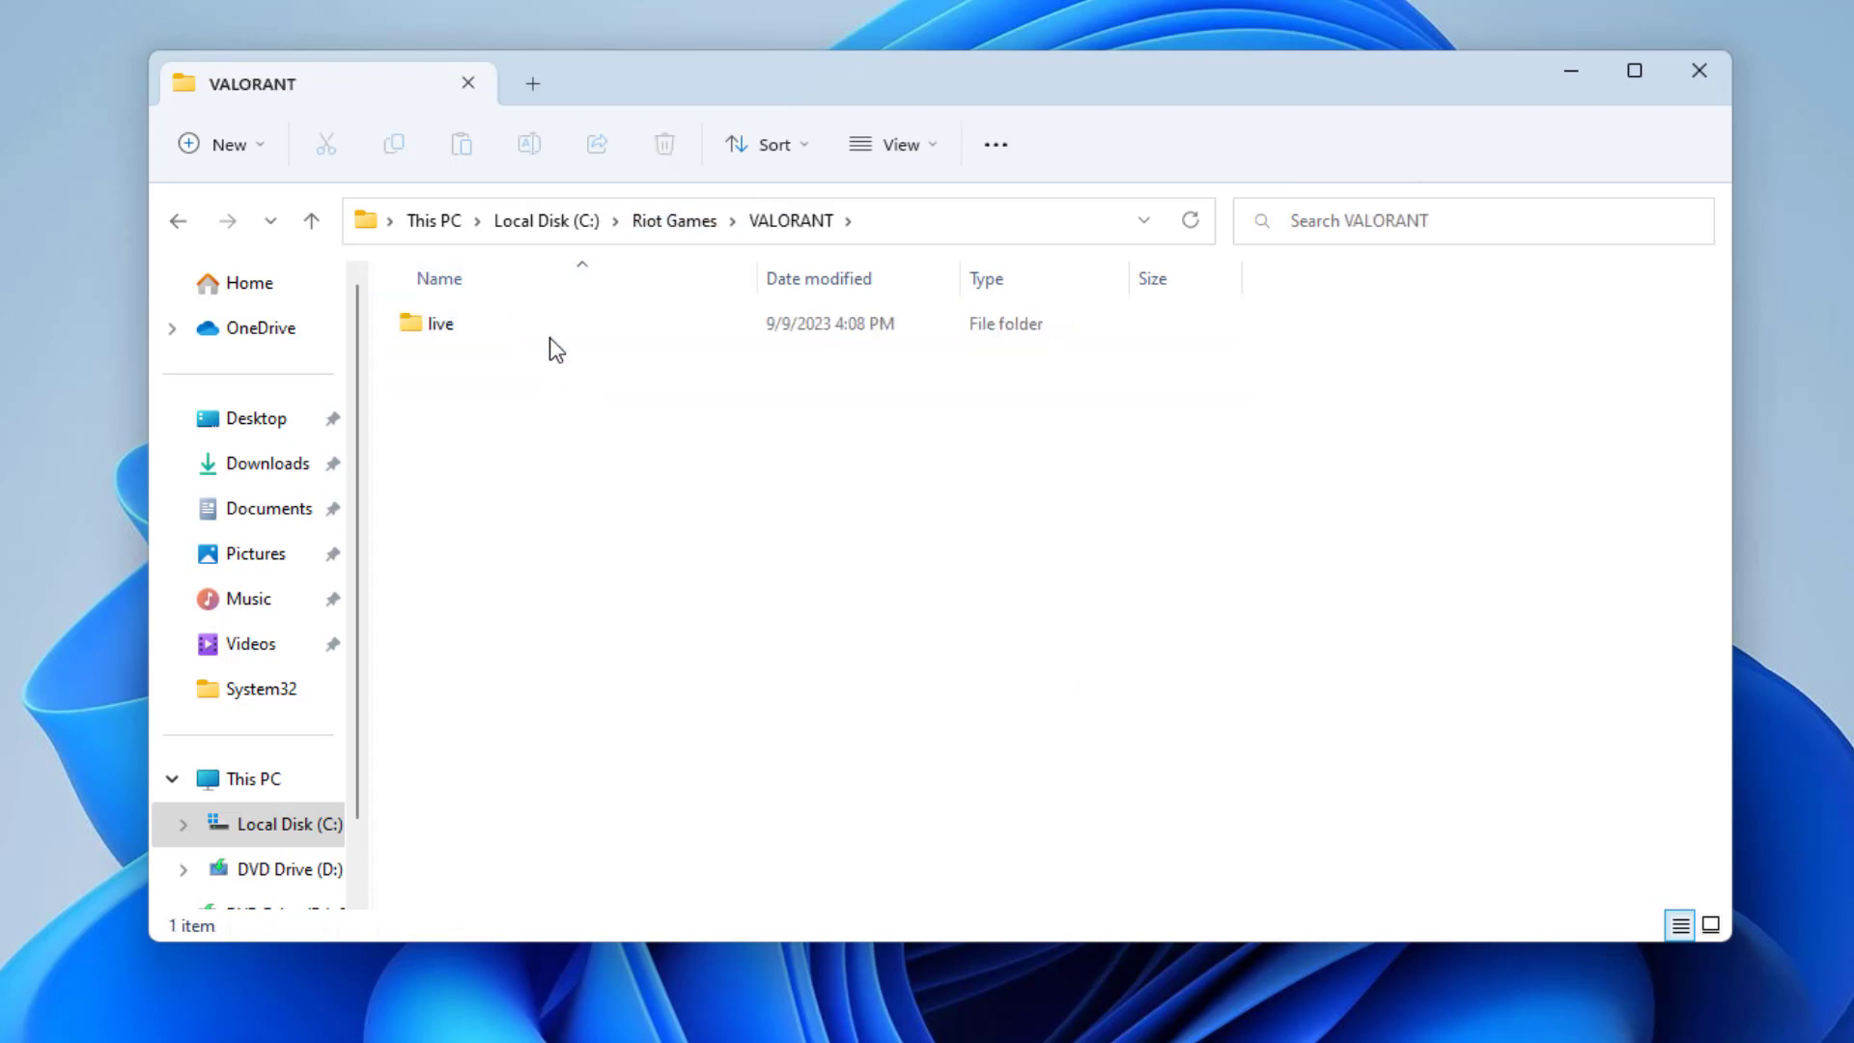
pyautogui.doubleClick(551, 336)
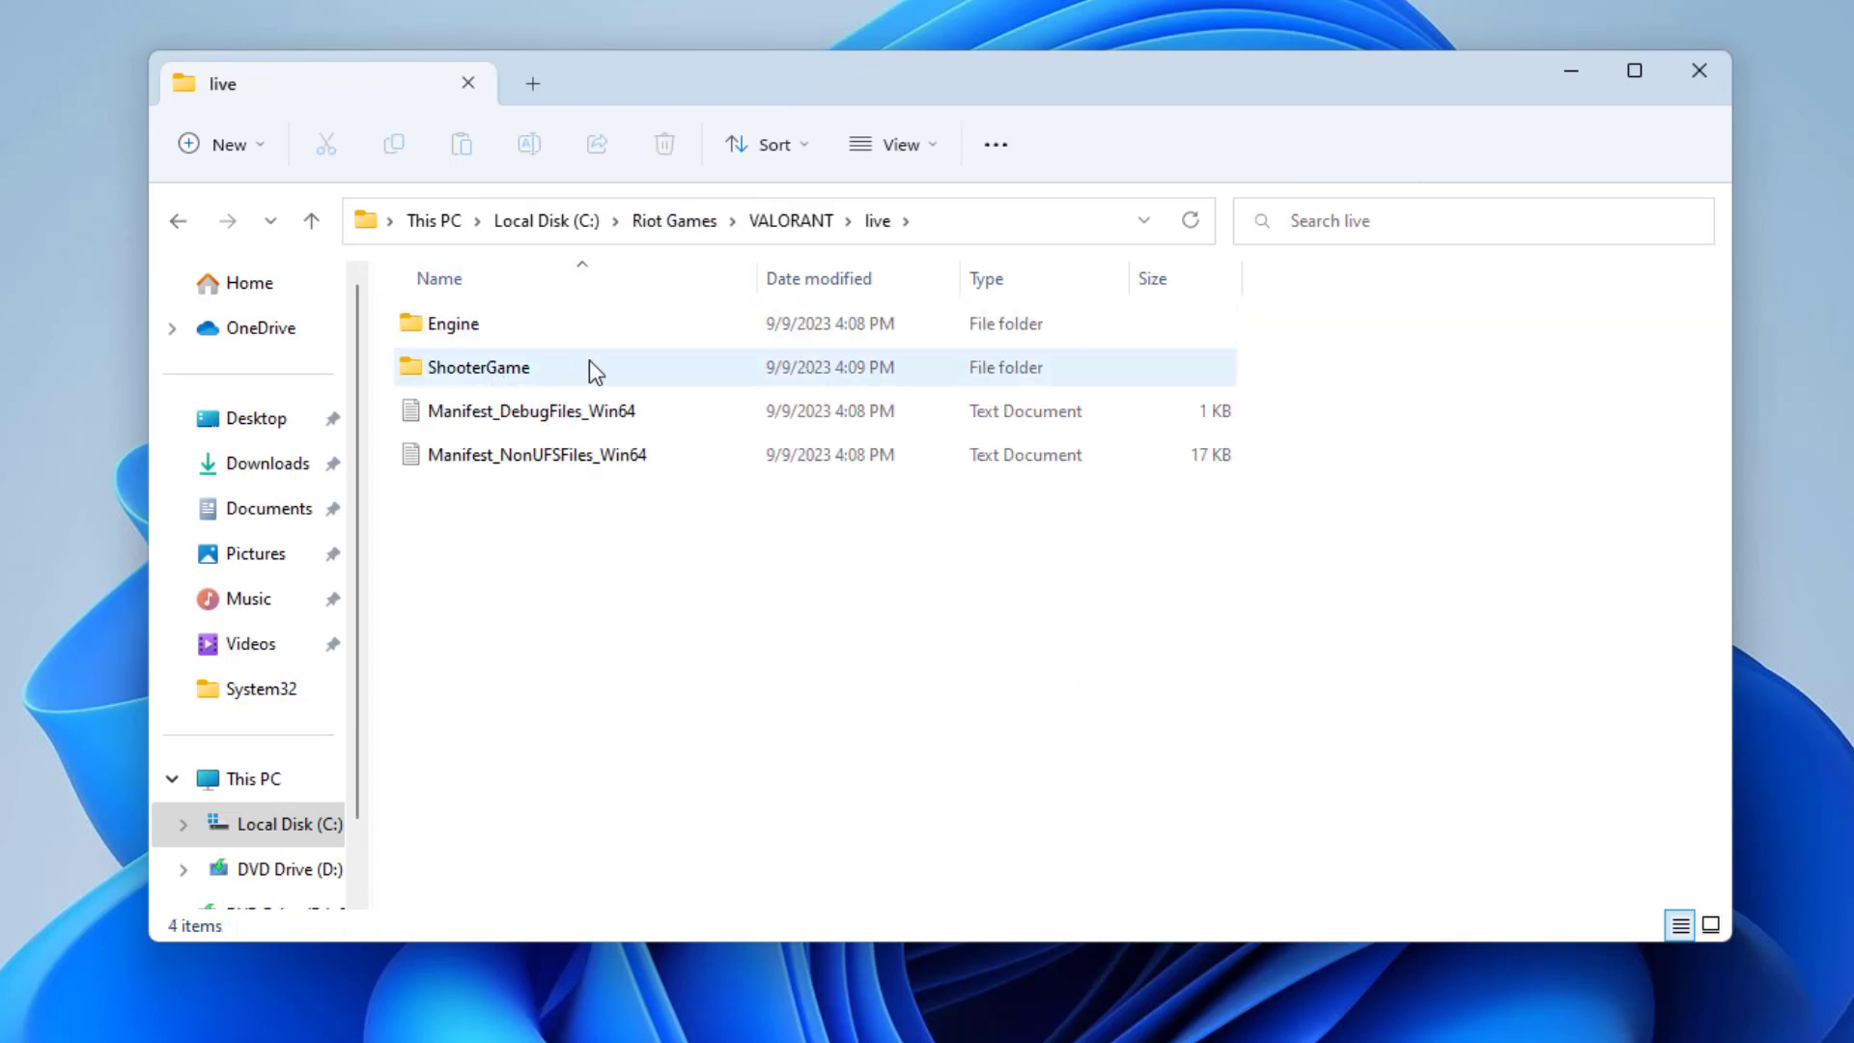
pyautogui.doubleClick(545, 377)
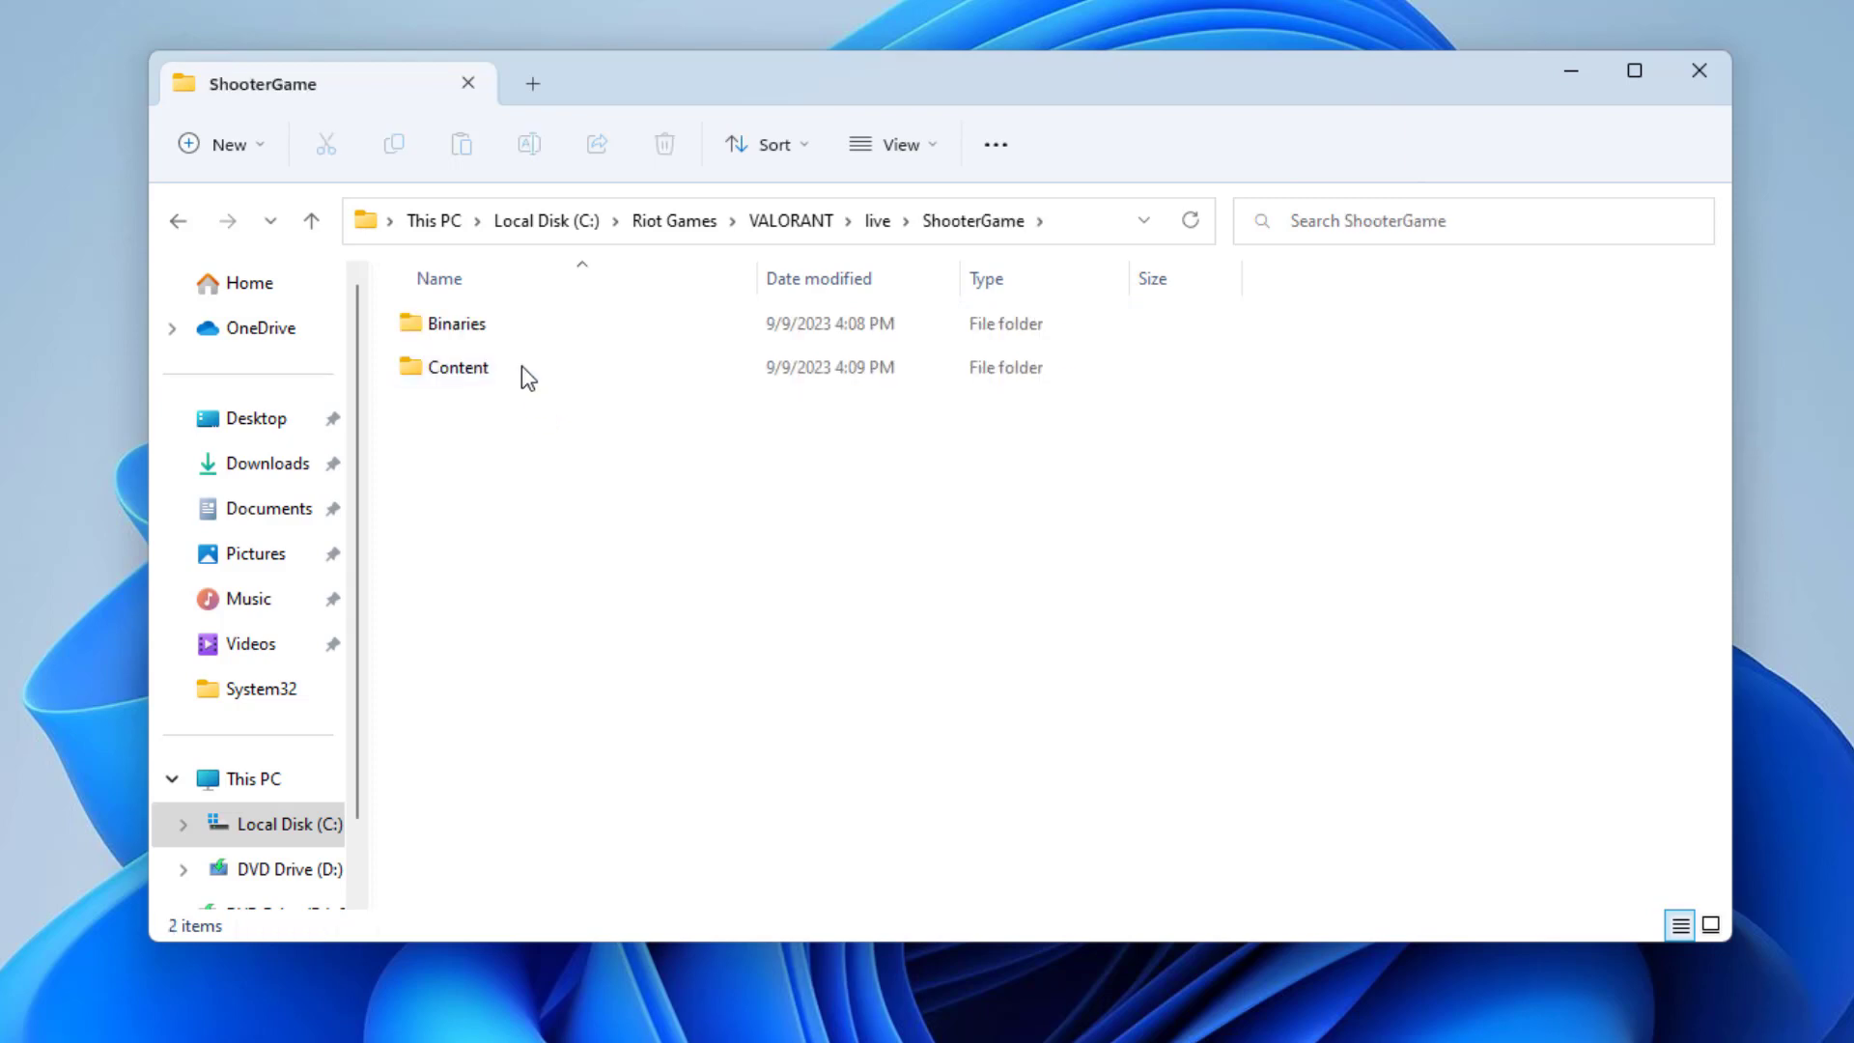
pyautogui.click(472, 330)
pyautogui.doubleClick(549, 322)
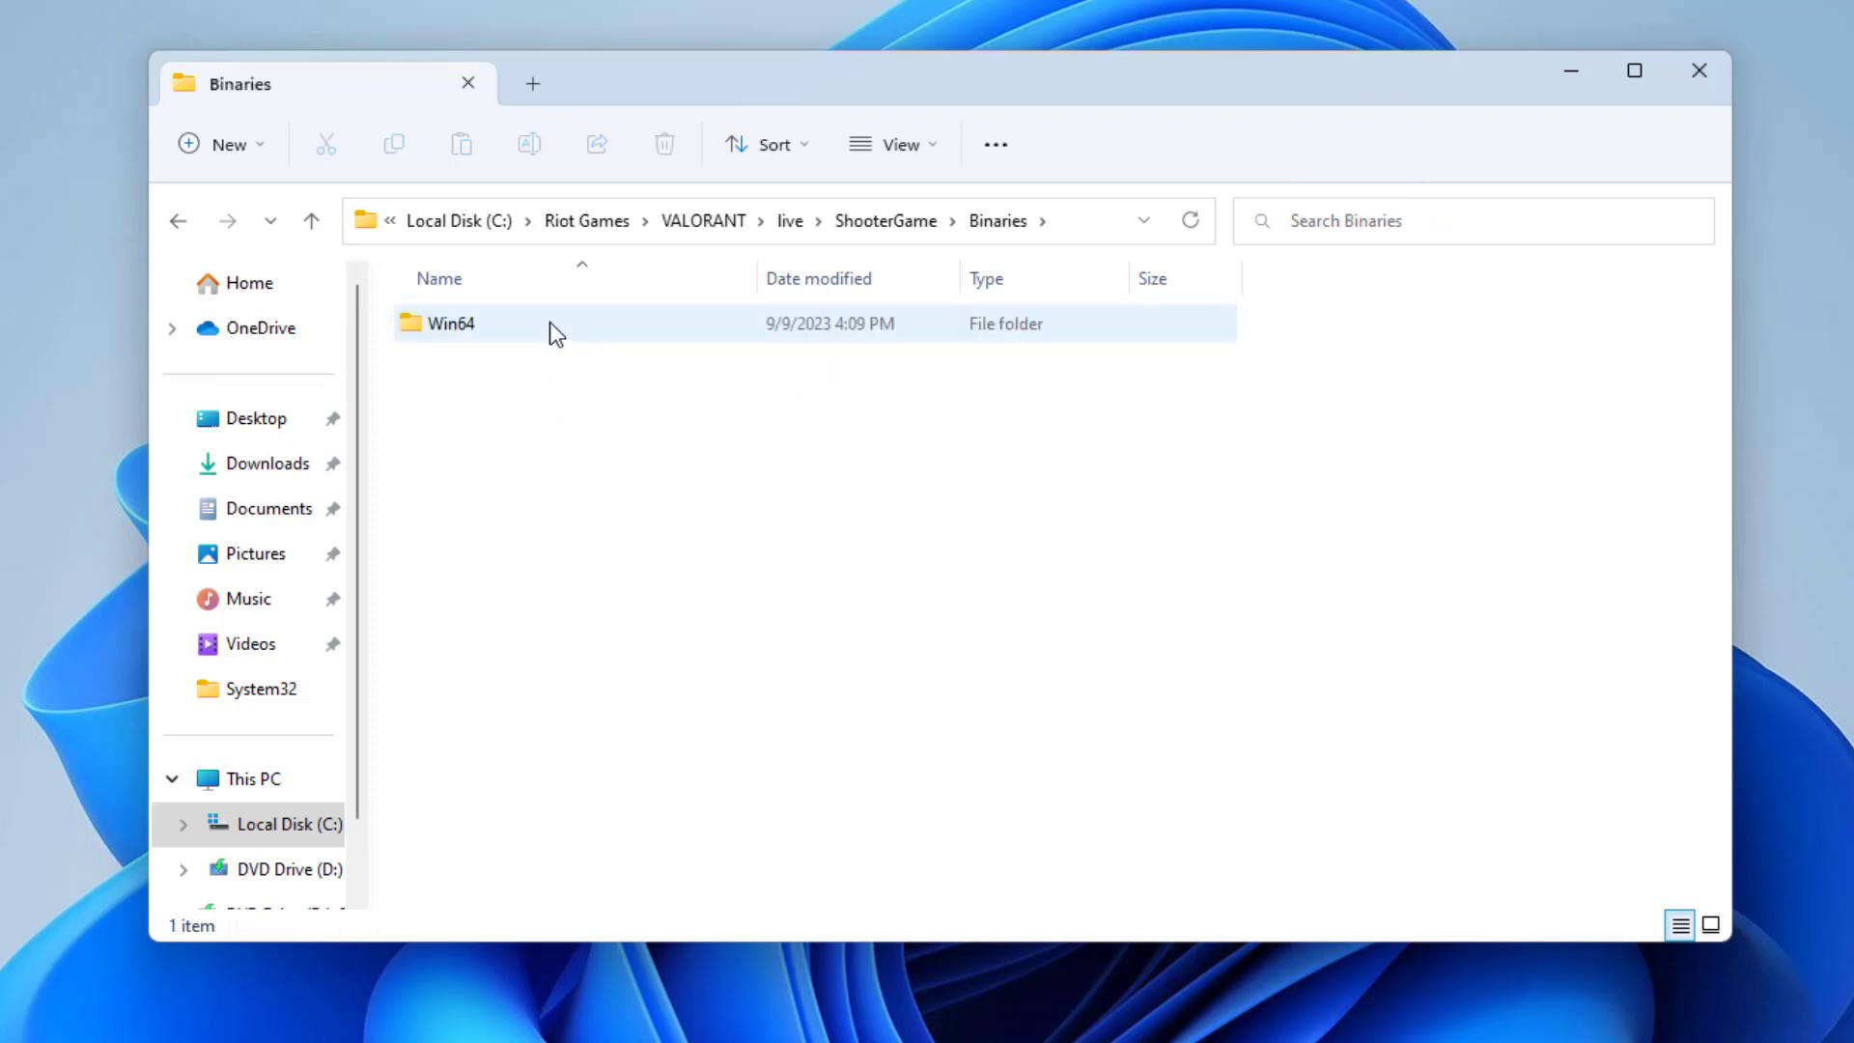
pyautogui.doubleClick(548, 322)
# Step: Disable fullscreen optimizations in the compatibility properties of VALORANT-Win64-Shipping, apply the change, and close the Win64 folder window
pyautogui.scroll(-15, 607, 461)
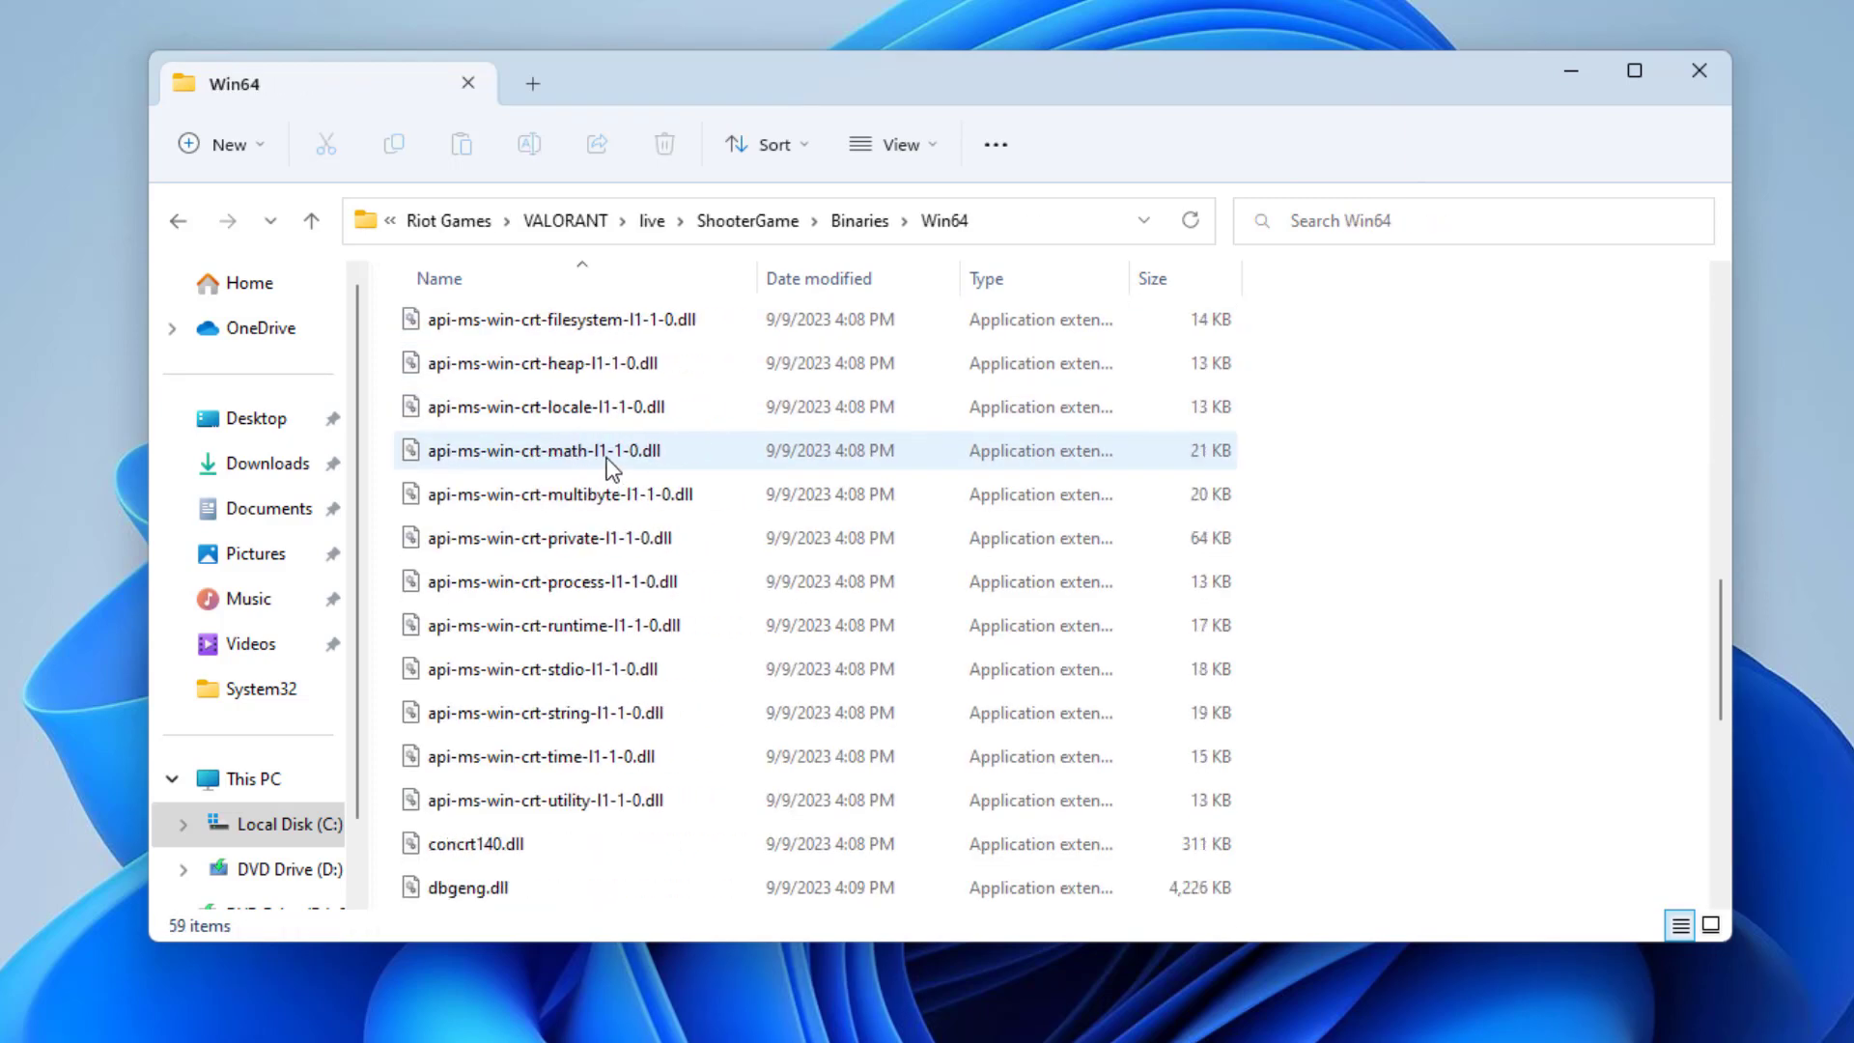
pyautogui.click(587, 715)
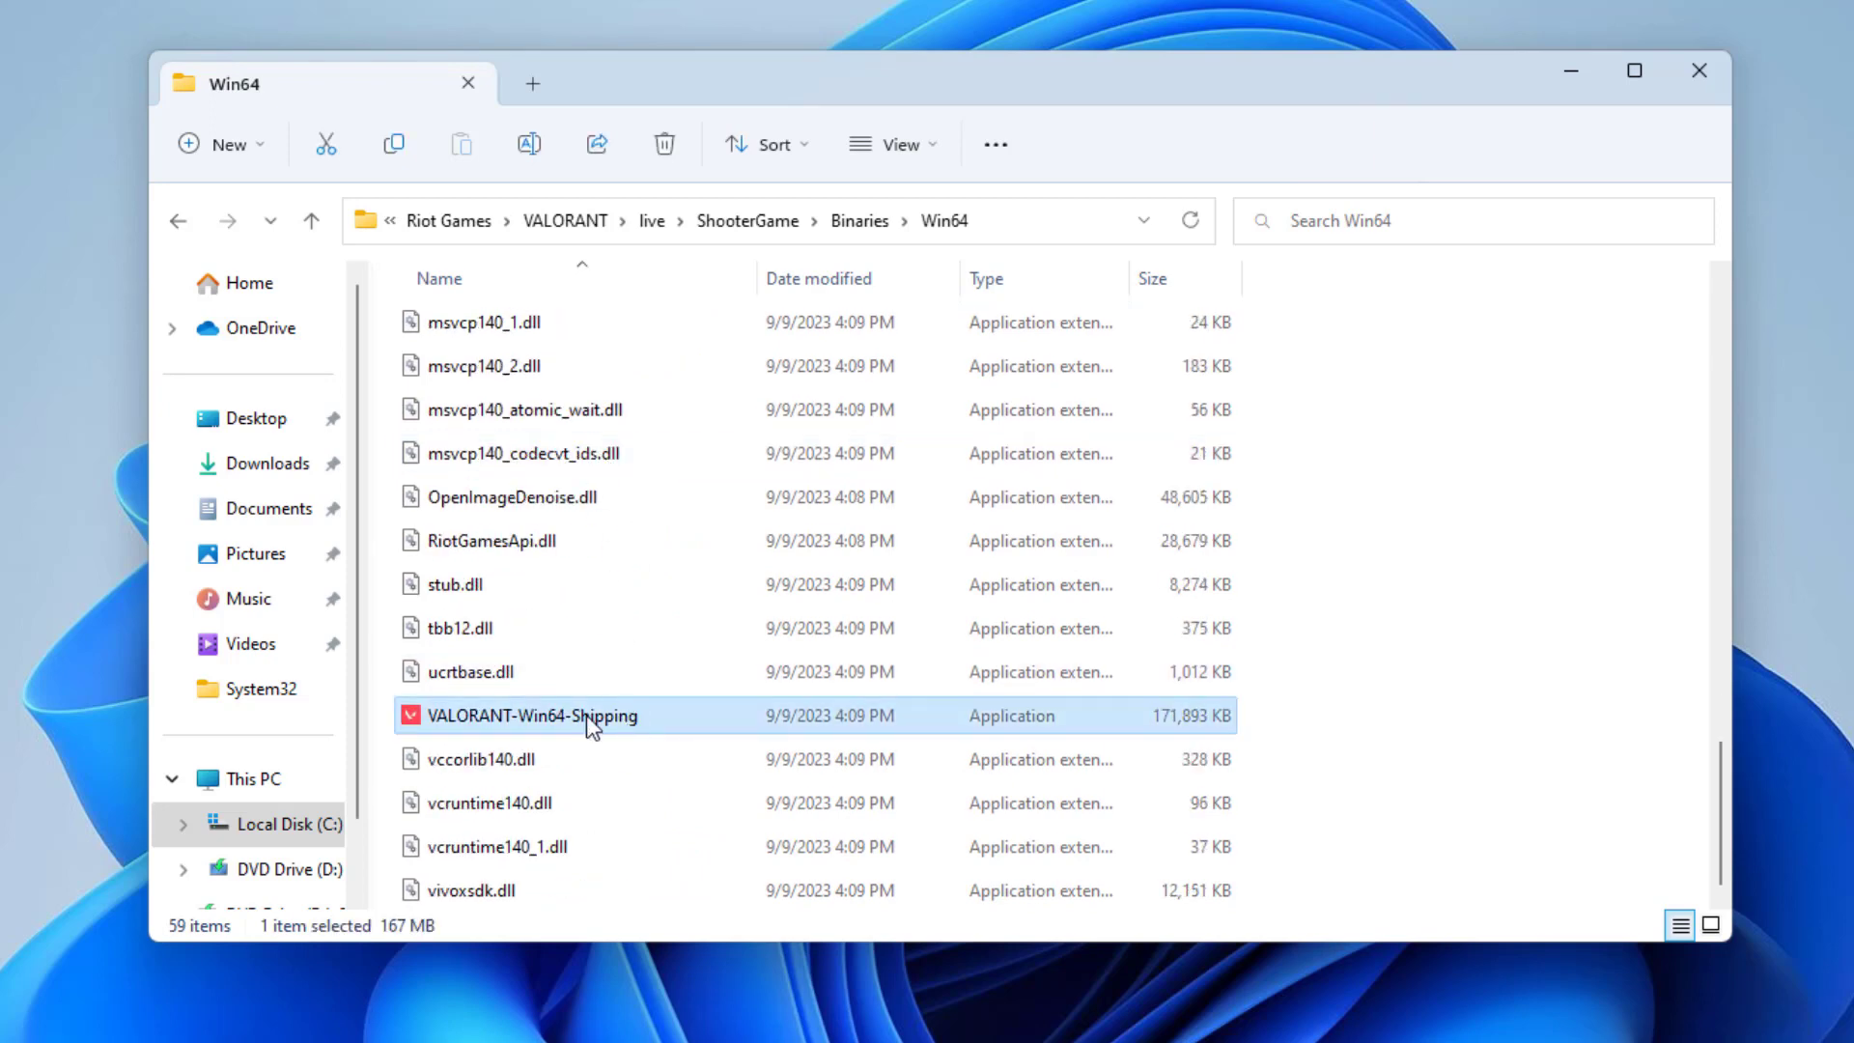
pyautogui.rightClick(591, 719)
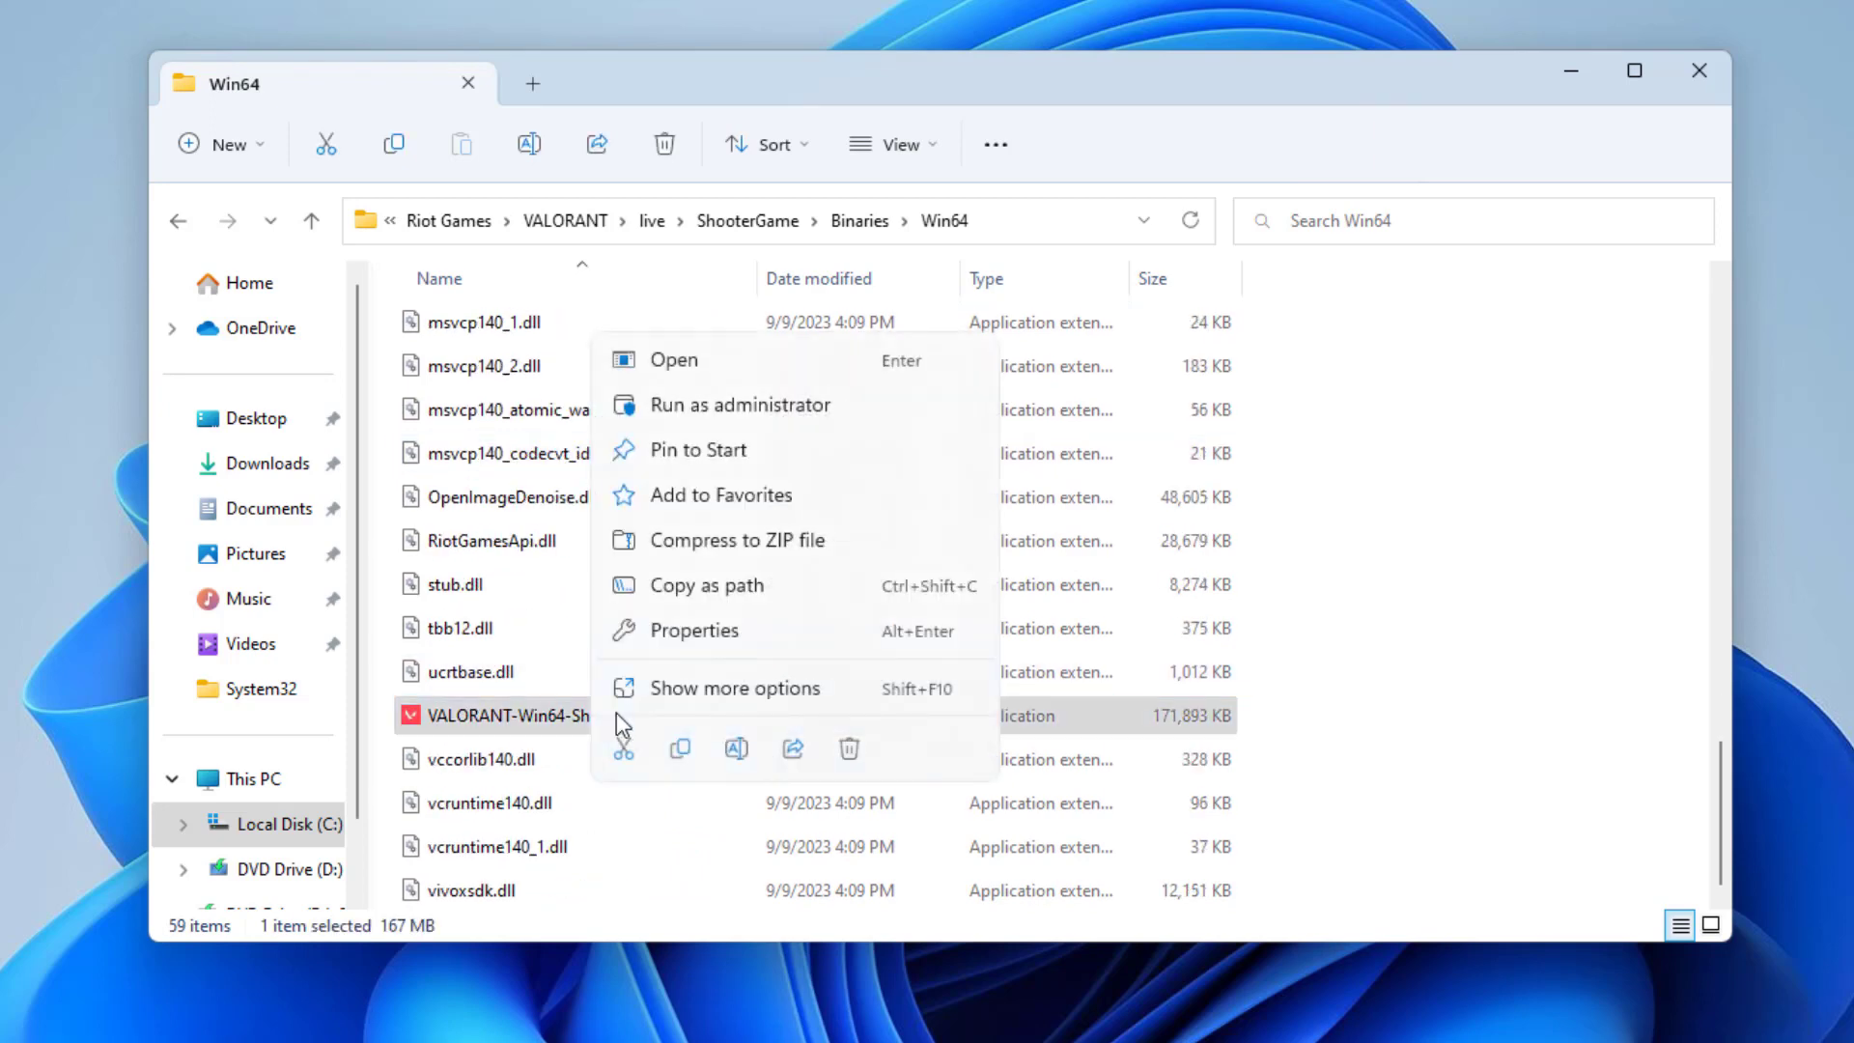
pyautogui.click(673, 632)
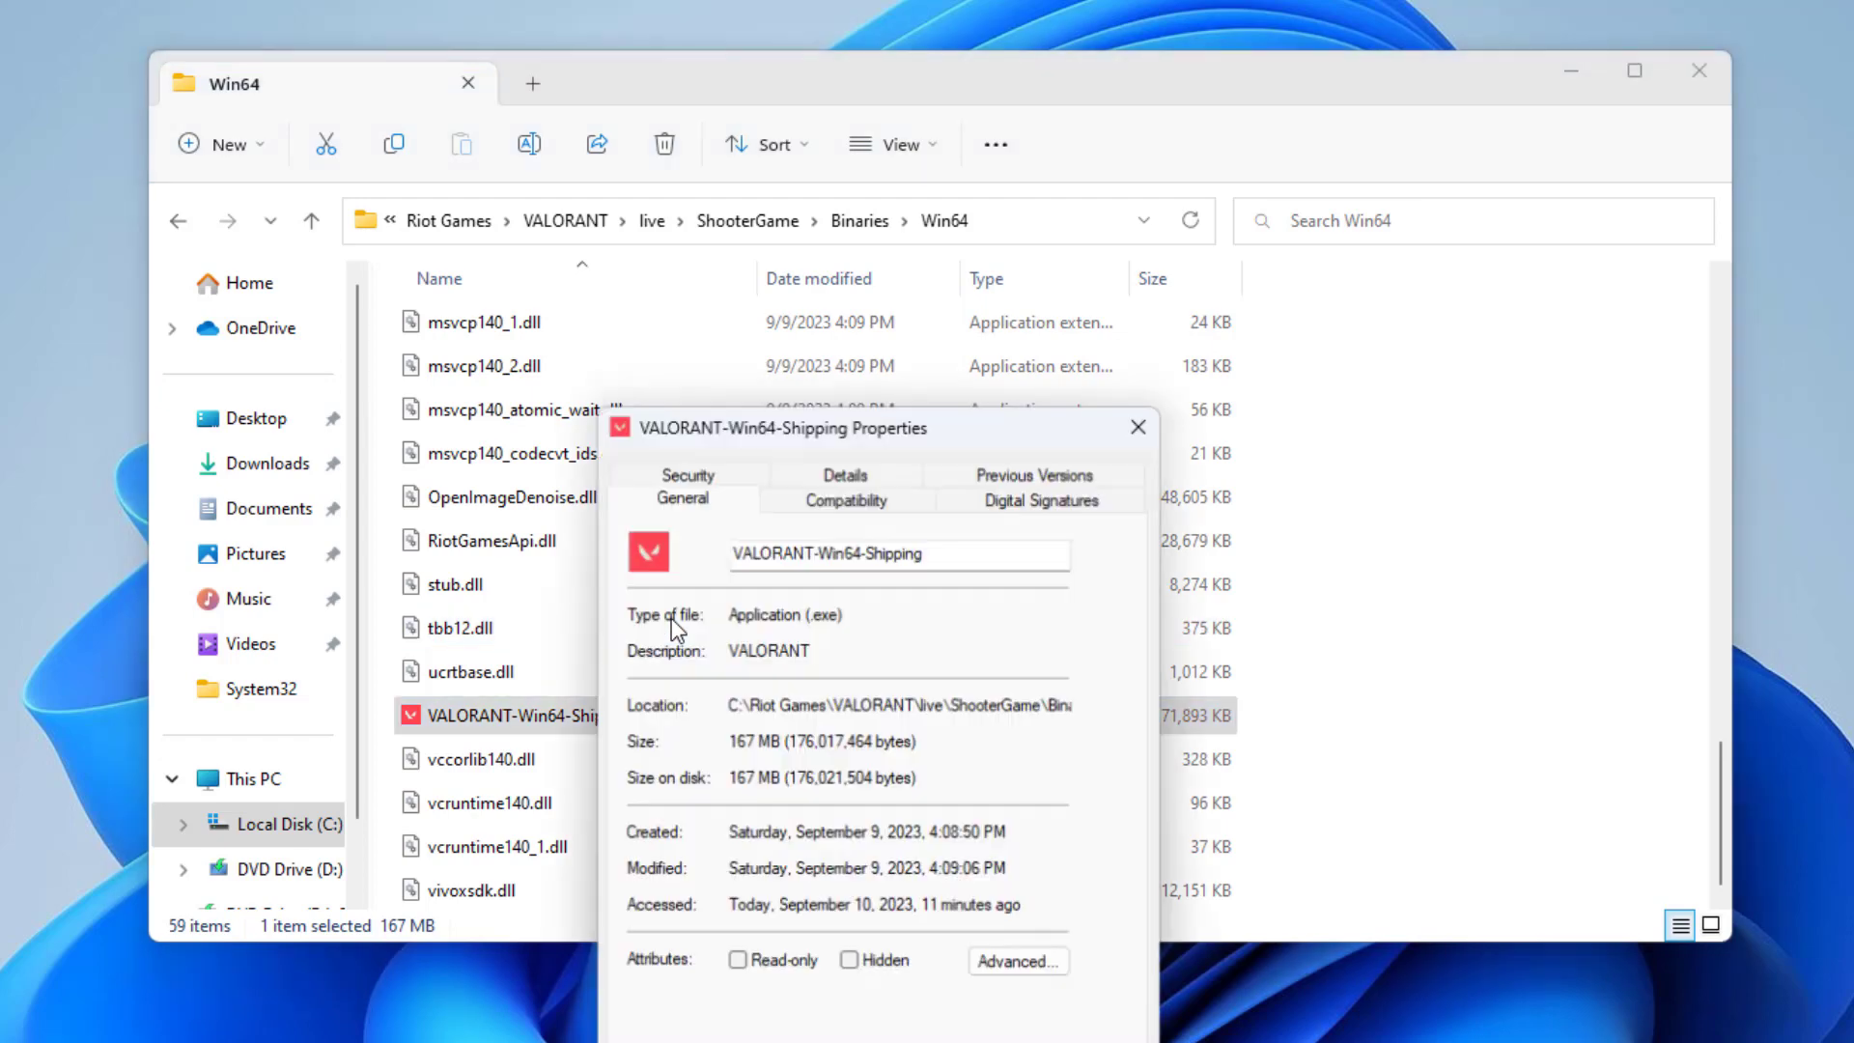
pyautogui.moveTo(793, 436); pyautogui.dragTo(916, 204)
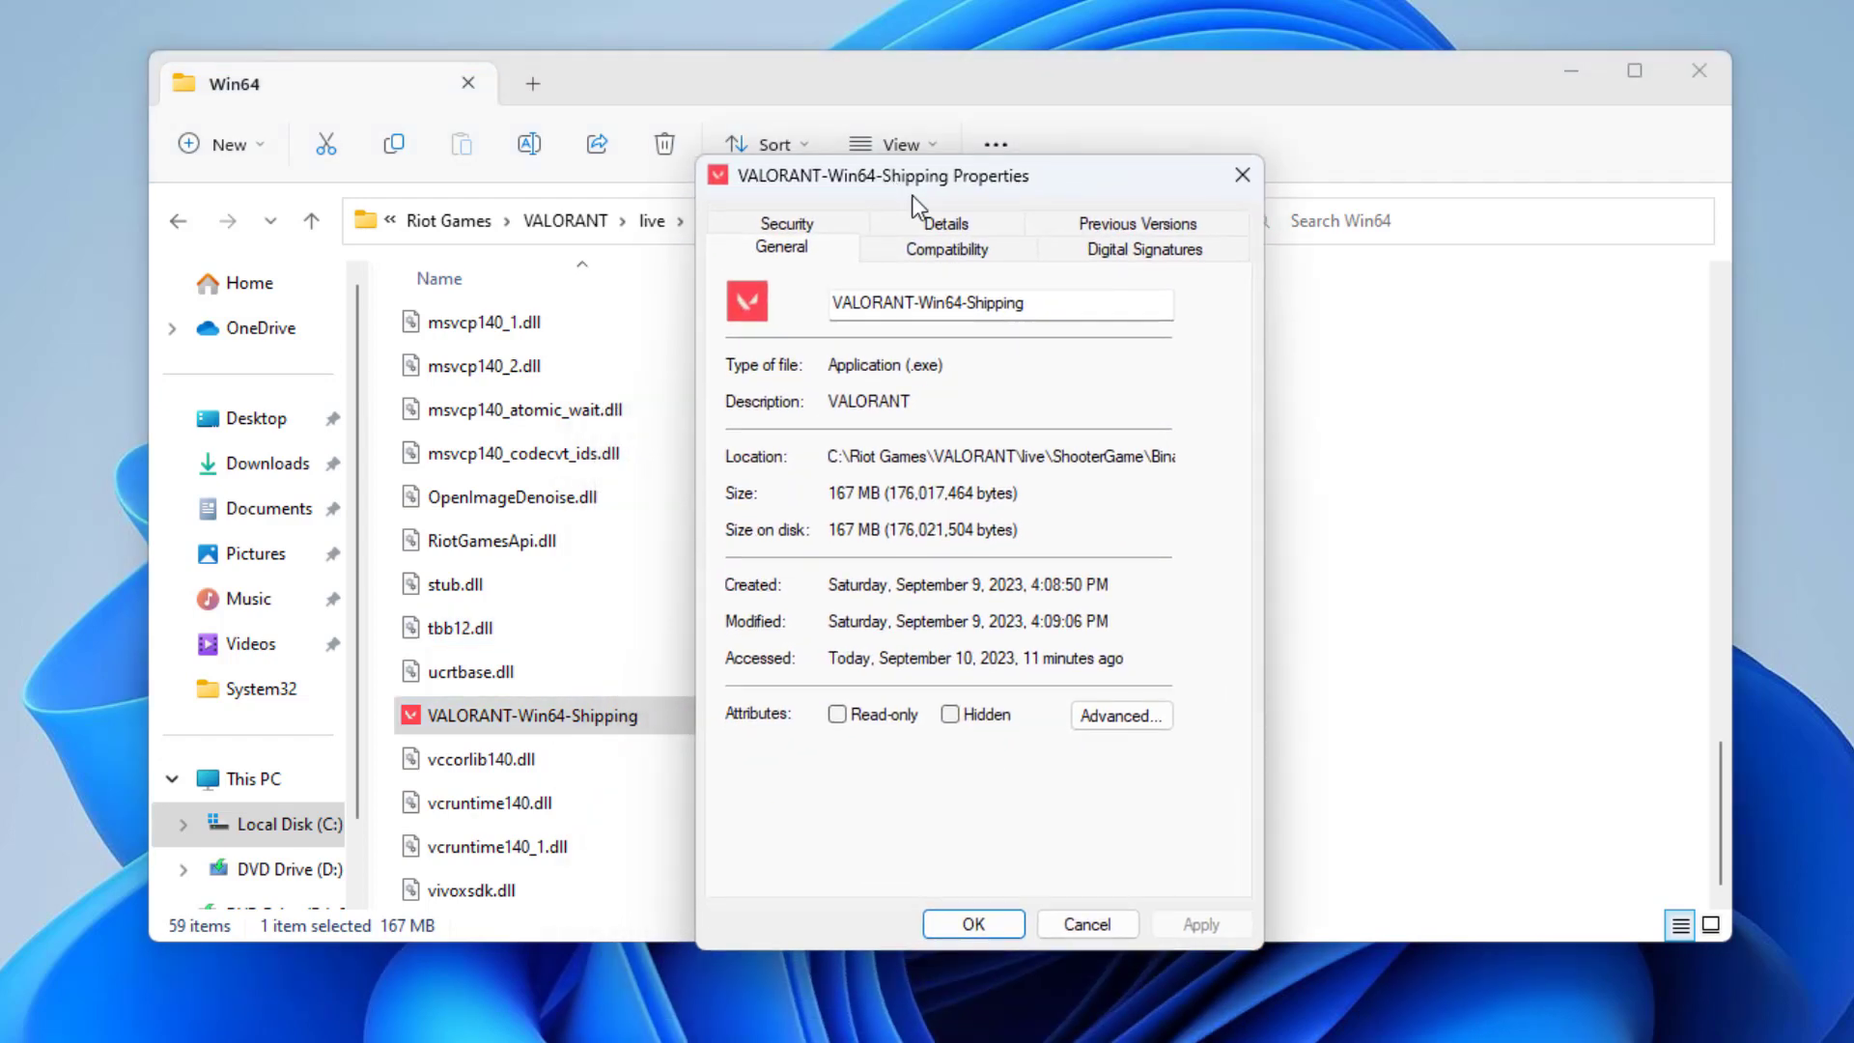
pyautogui.click(943, 250)
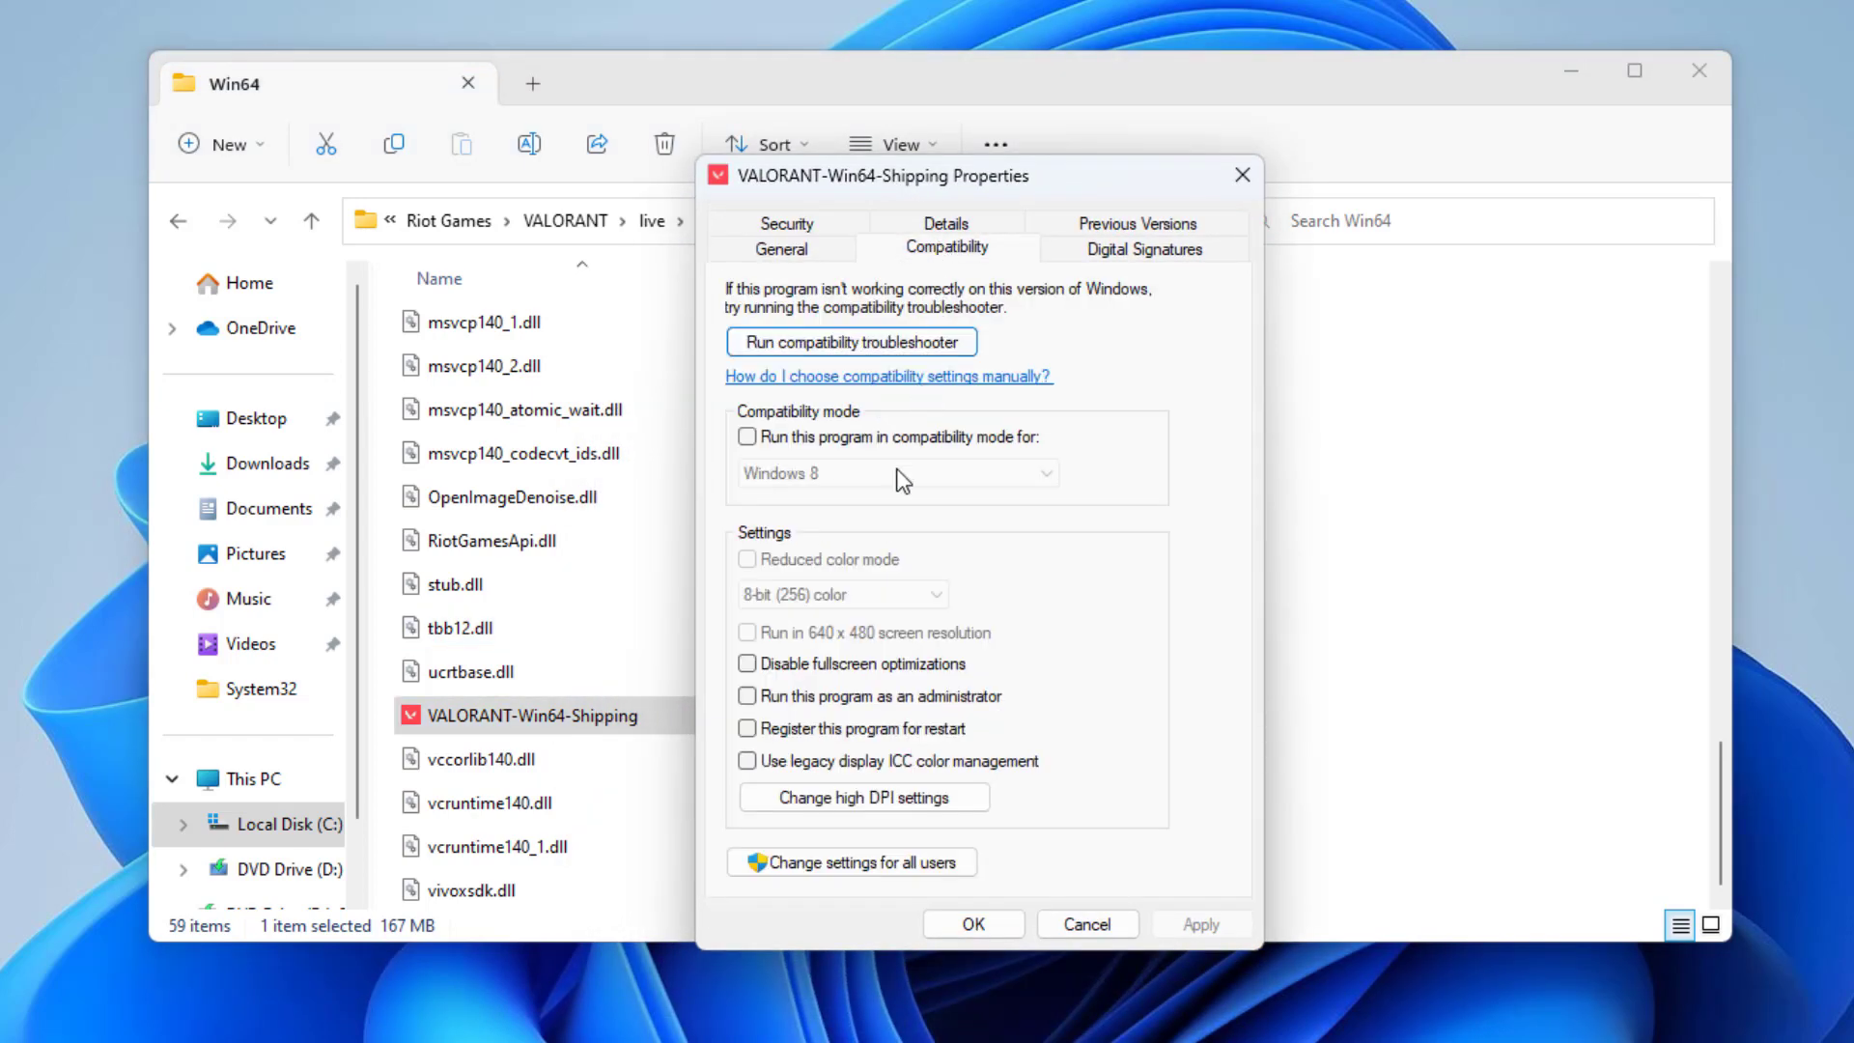
pyautogui.click(749, 664)
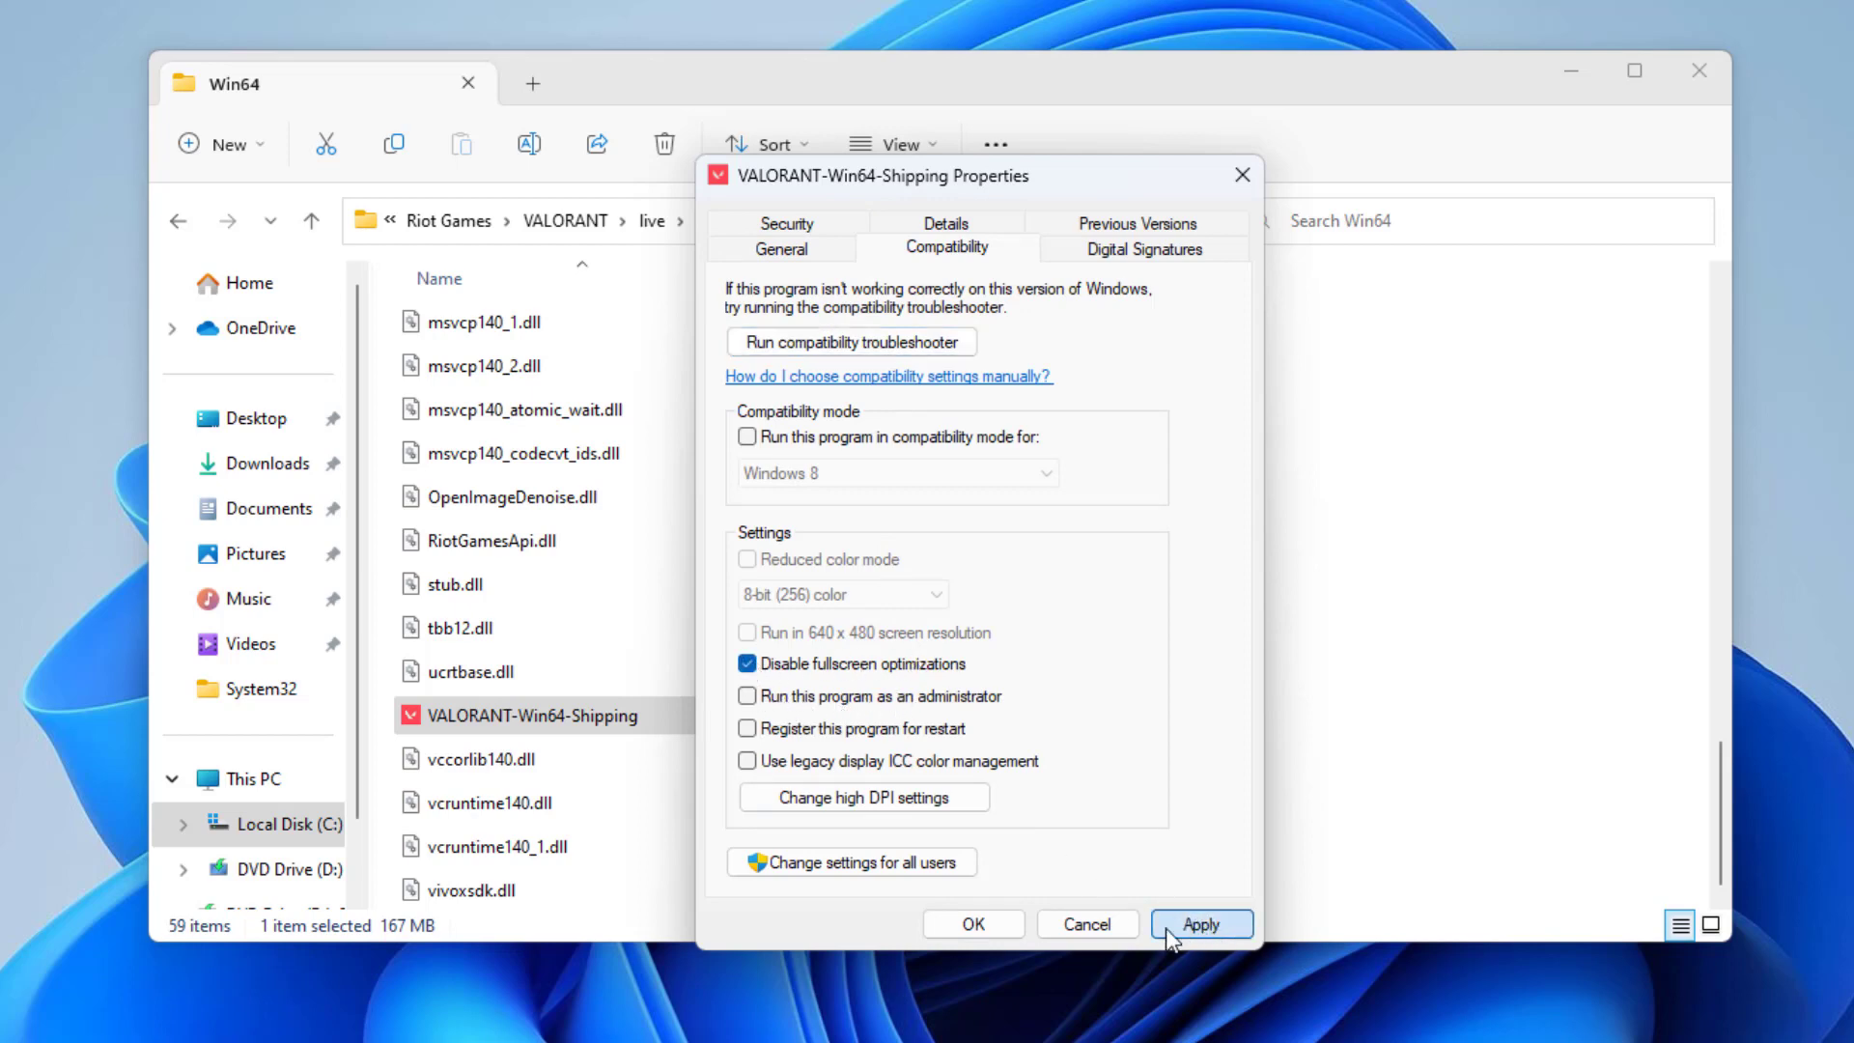
pyautogui.click(1168, 927)
pyautogui.click(973, 924)
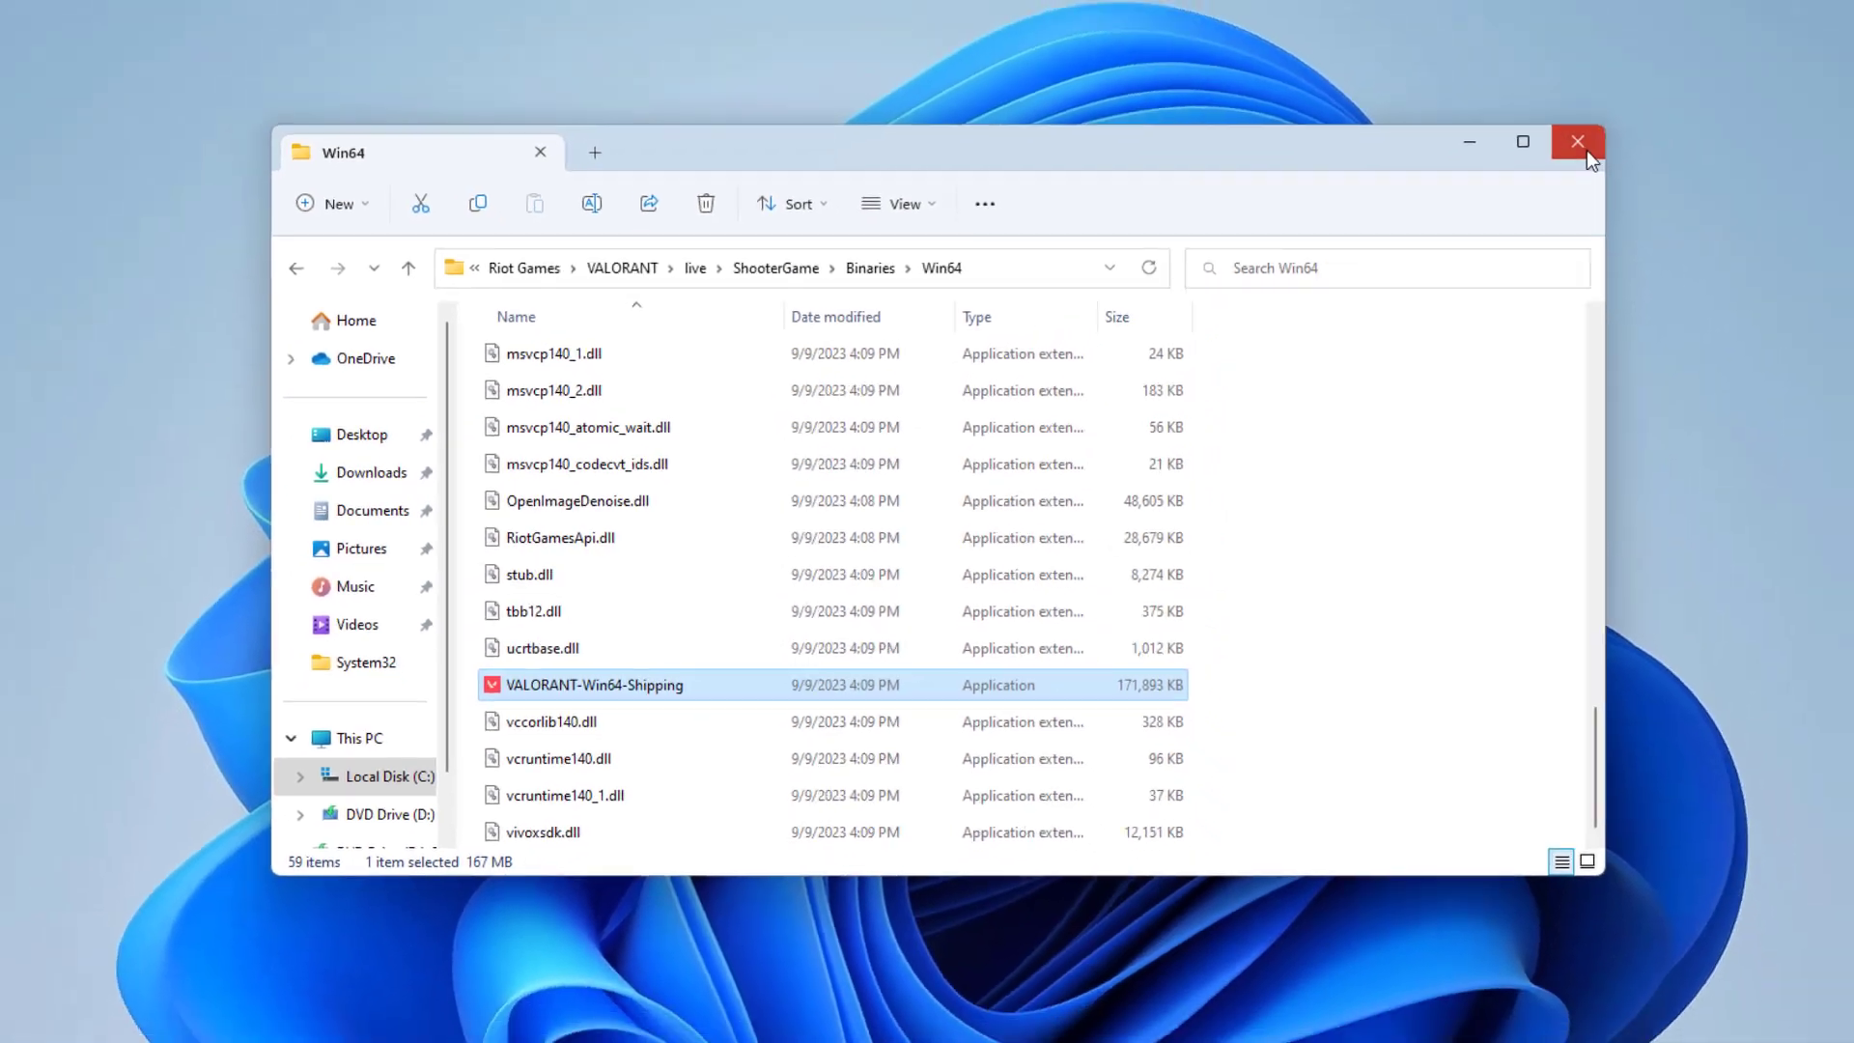
pyautogui.click(1707, 79)
# Step: Search Windows for the Services app and open it
pyautogui.click(819, 1021)
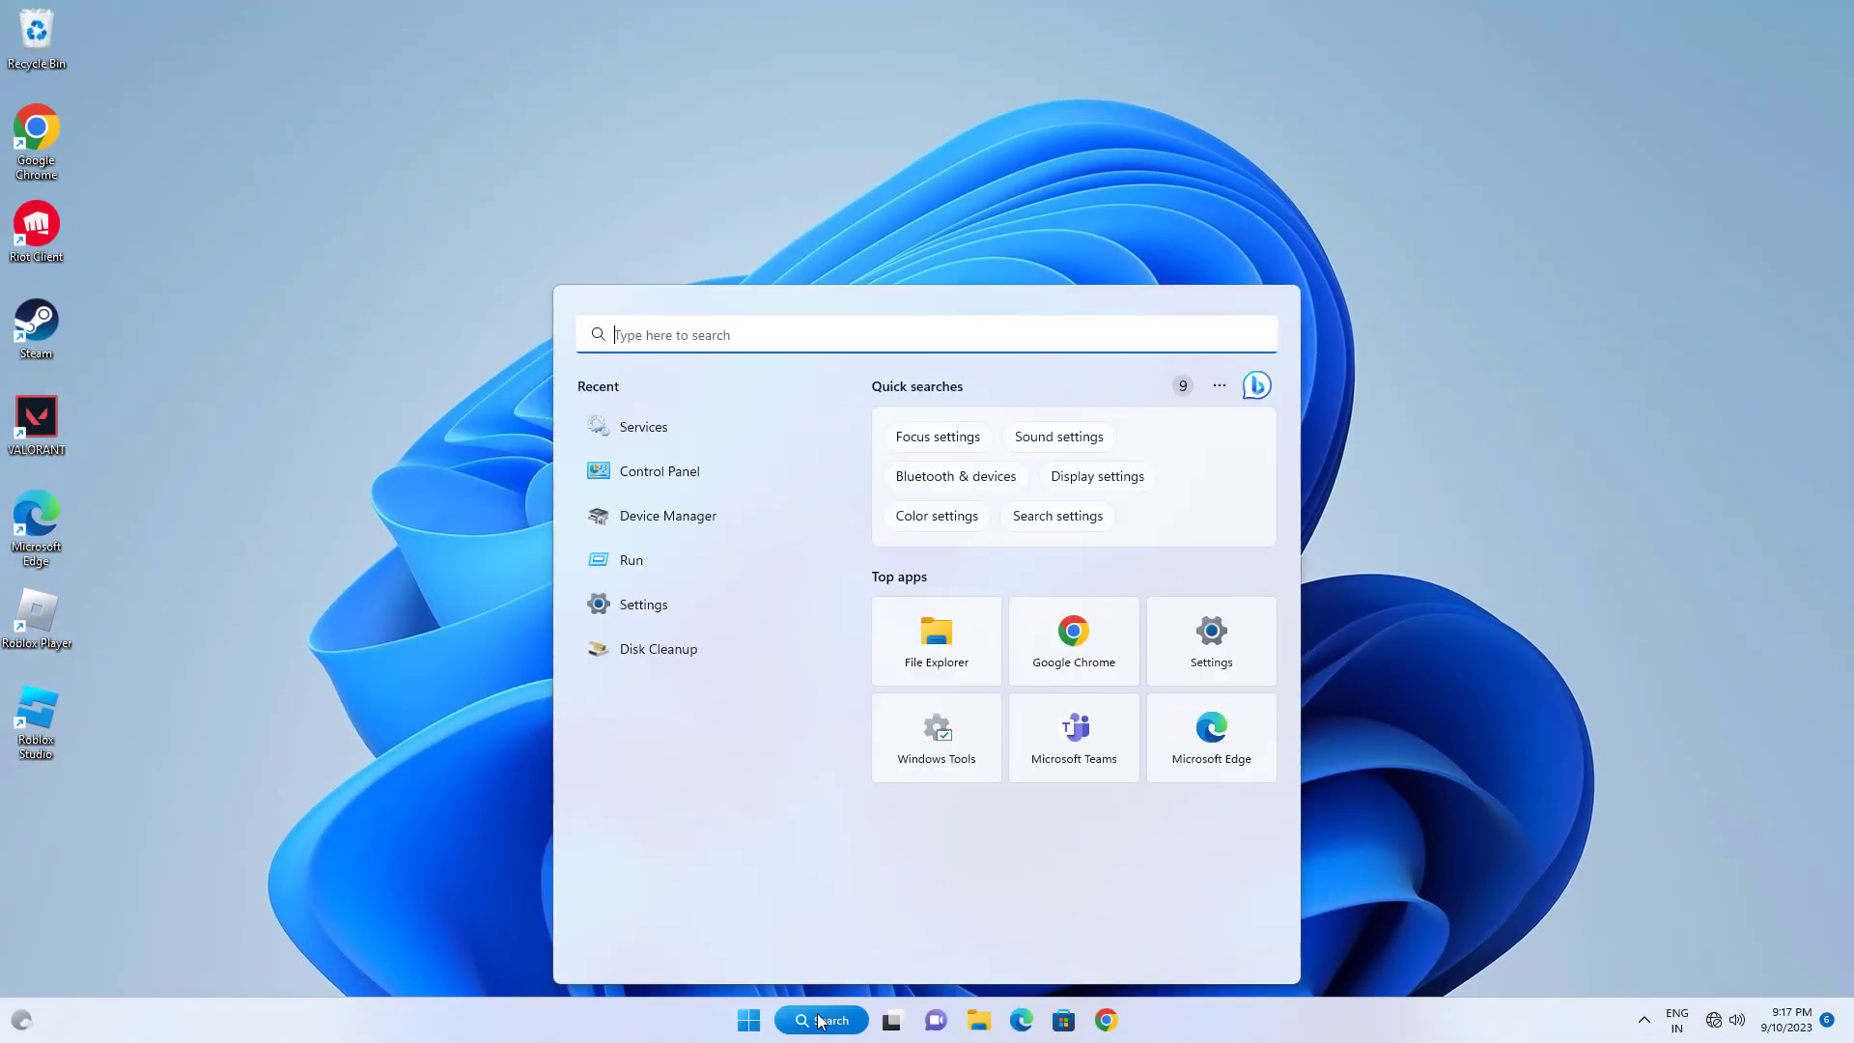
pyautogui.write('ser')
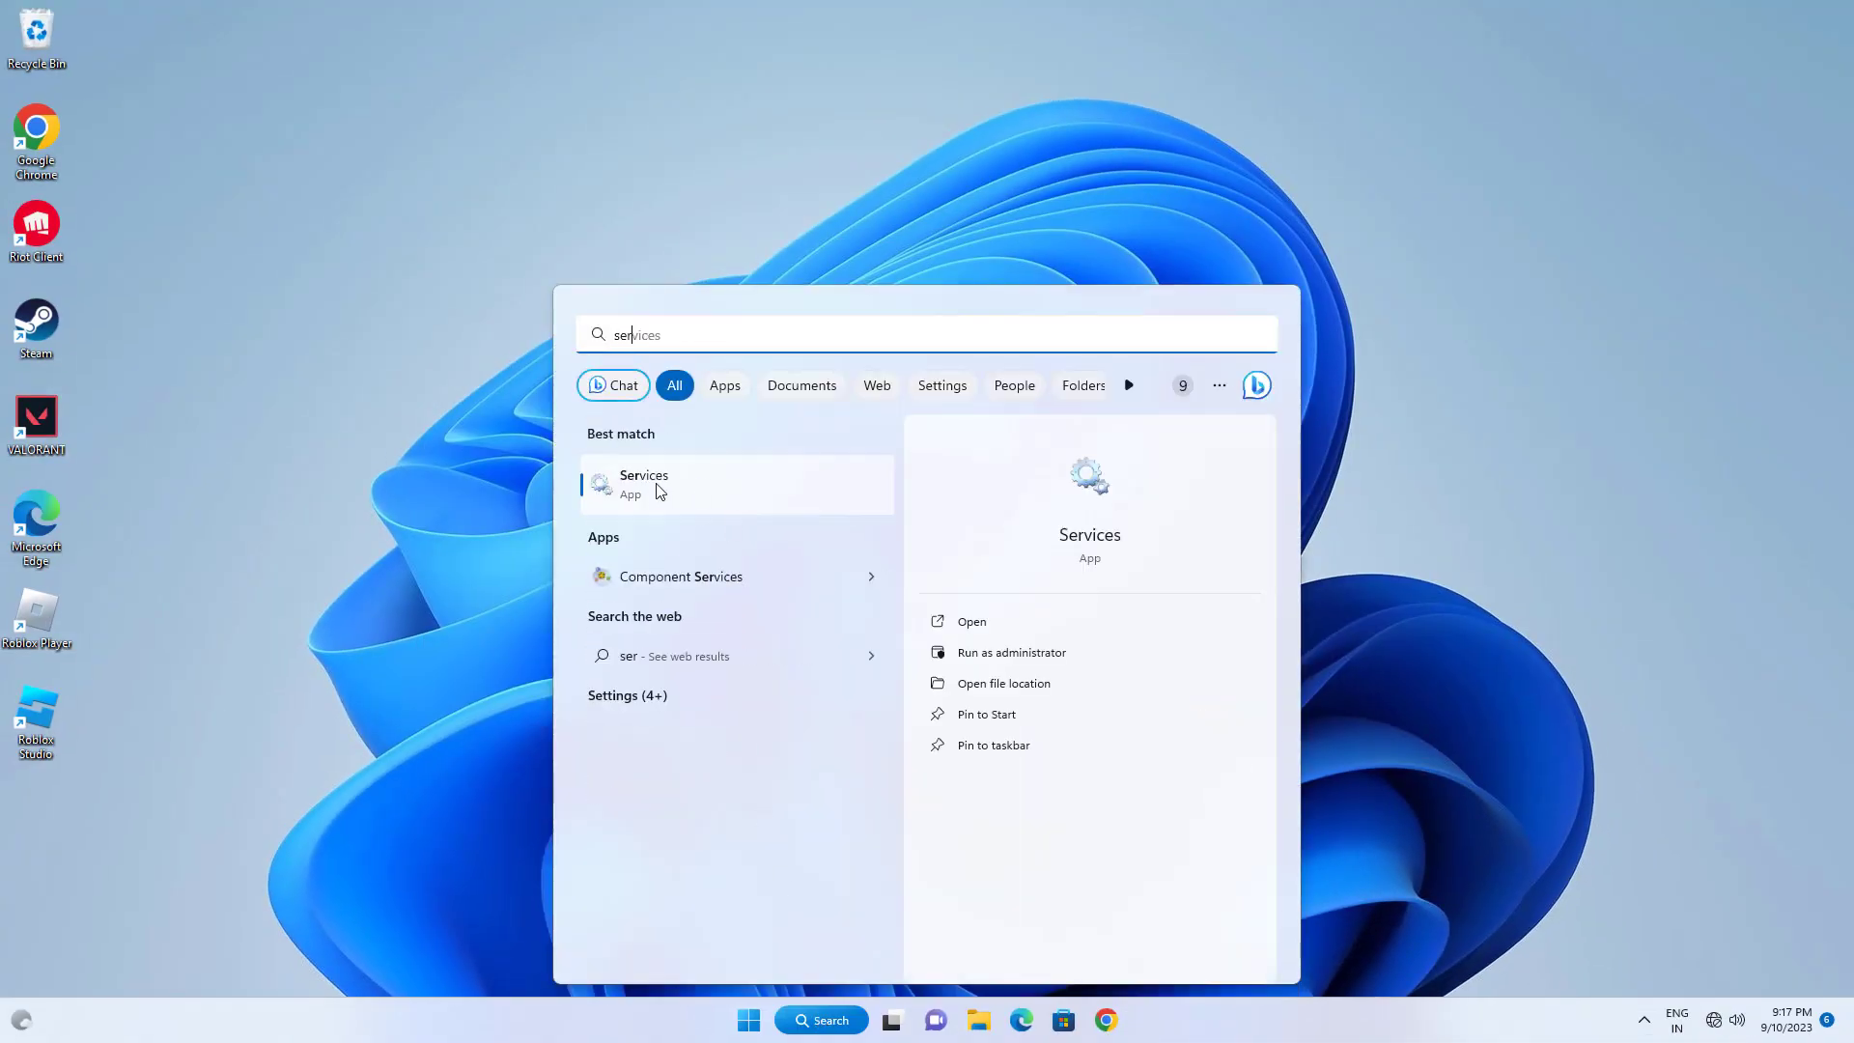
pyautogui.click(725, 491)
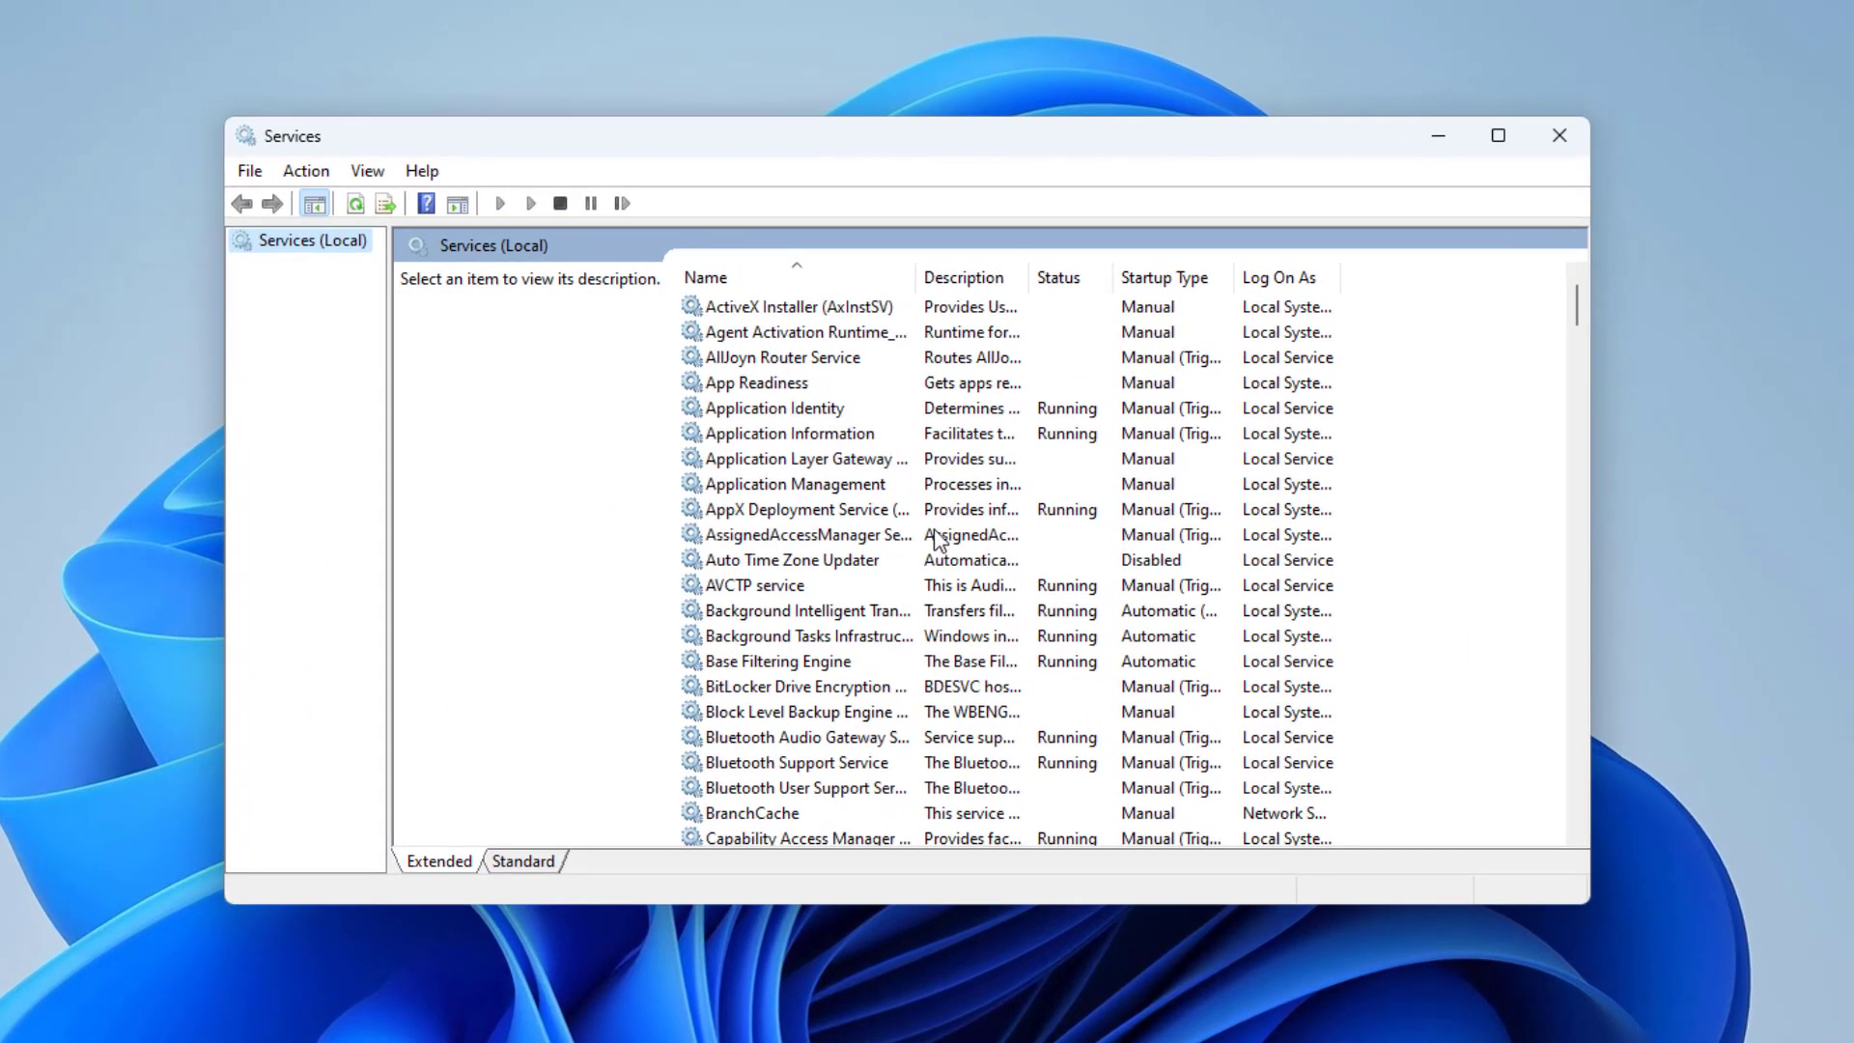
# Step: Set the startup type of the vgc service to Automatic, apply it, and start the service
pyautogui.click(935, 534)
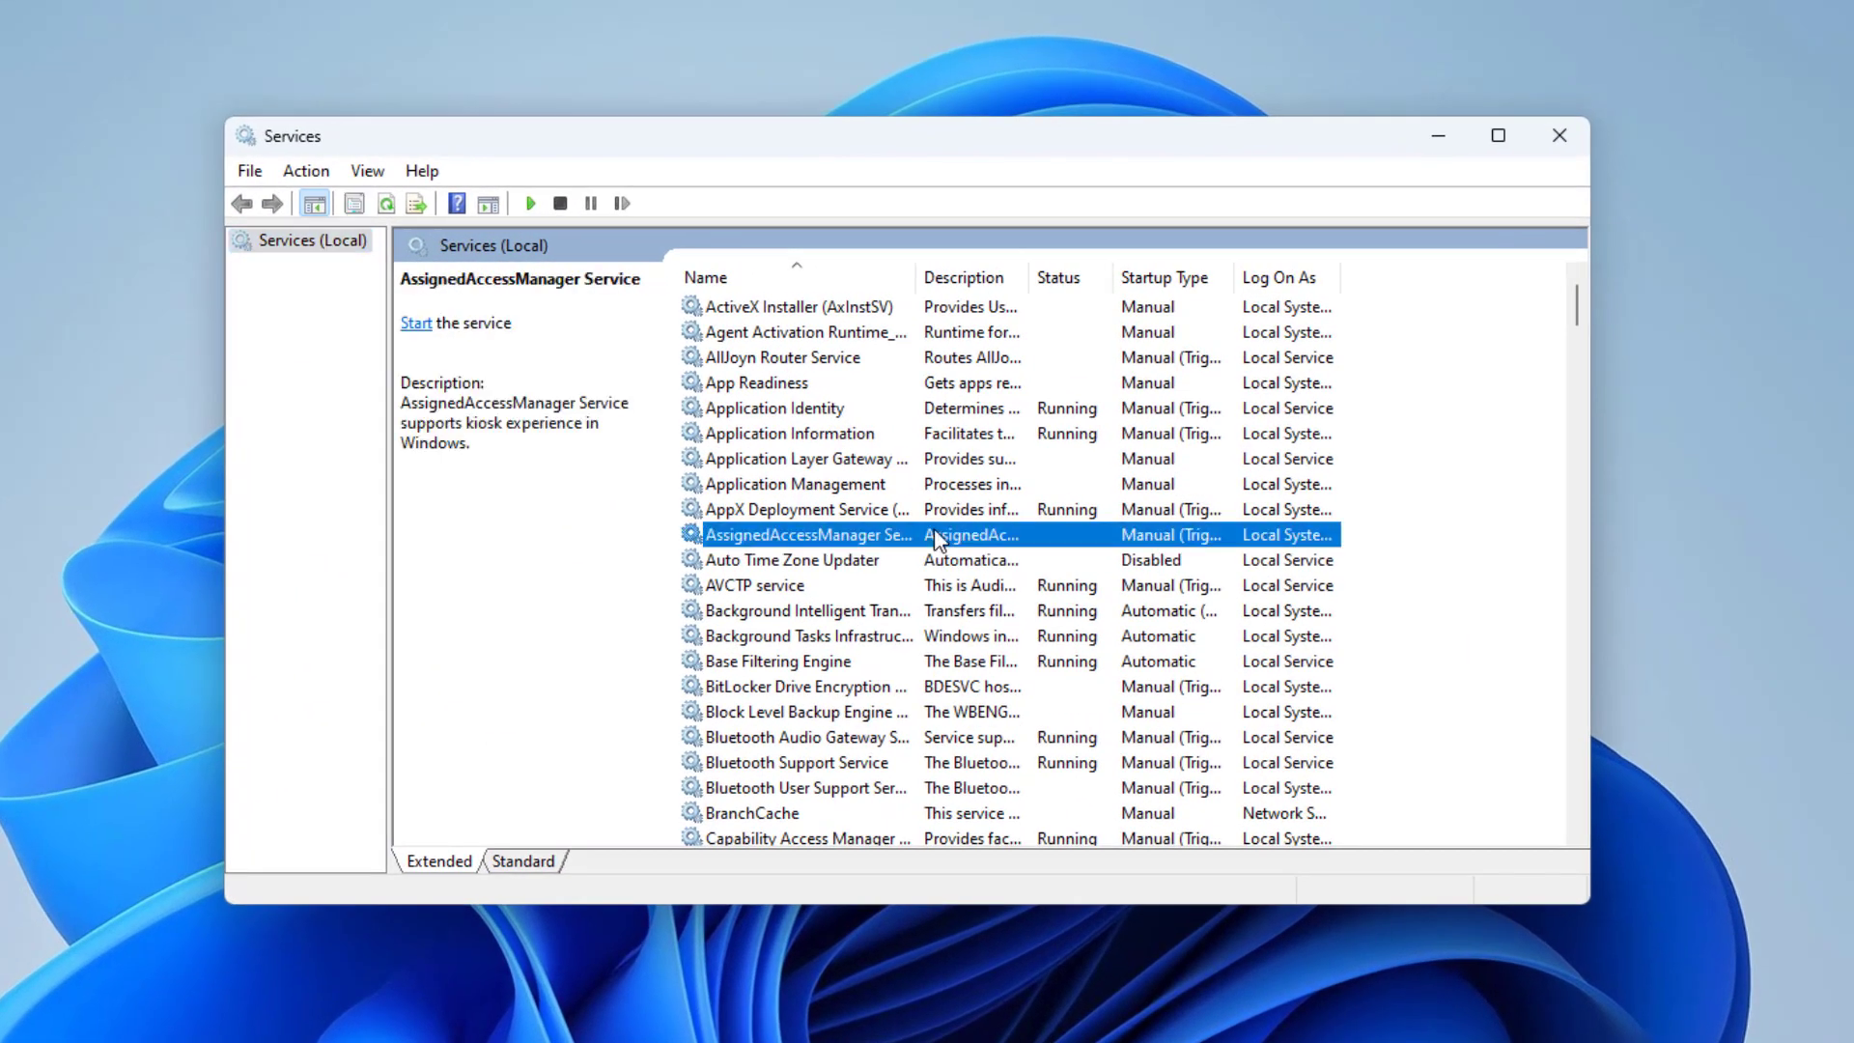
pyautogui.press('v')
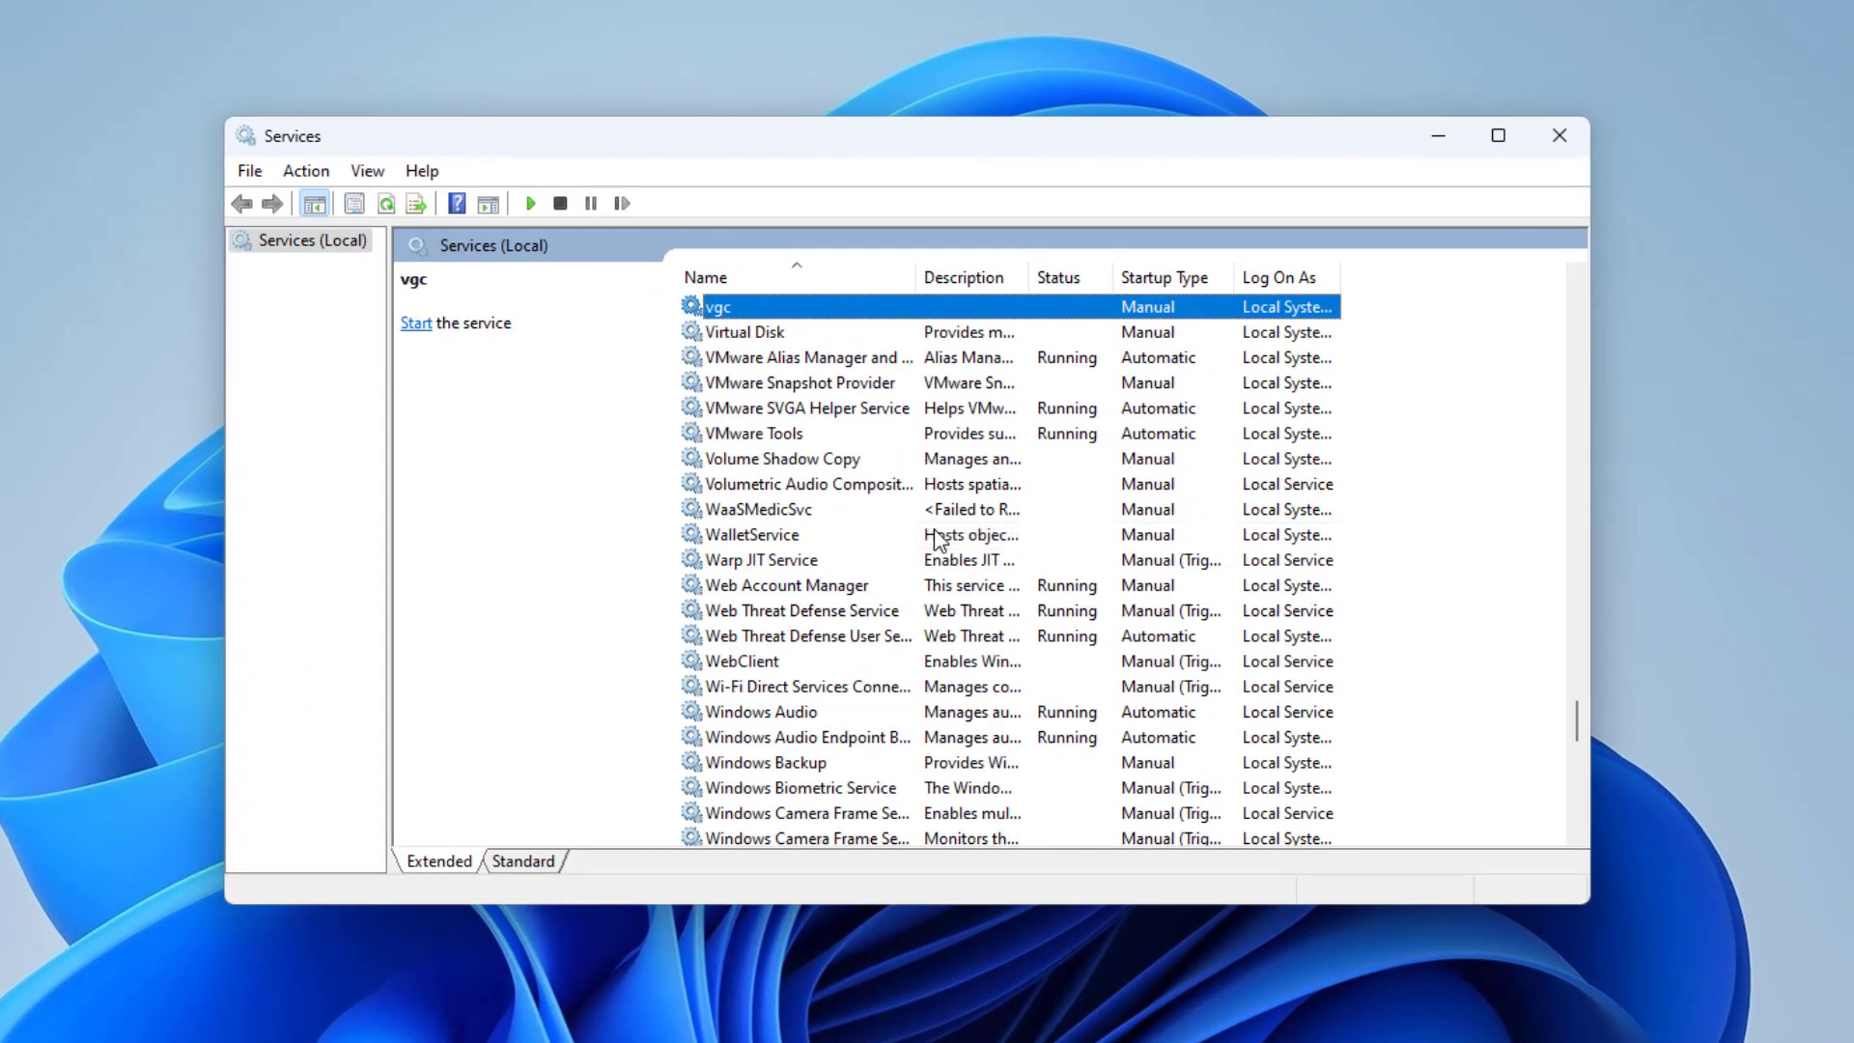
pyautogui.scroll(4, 801, 603)
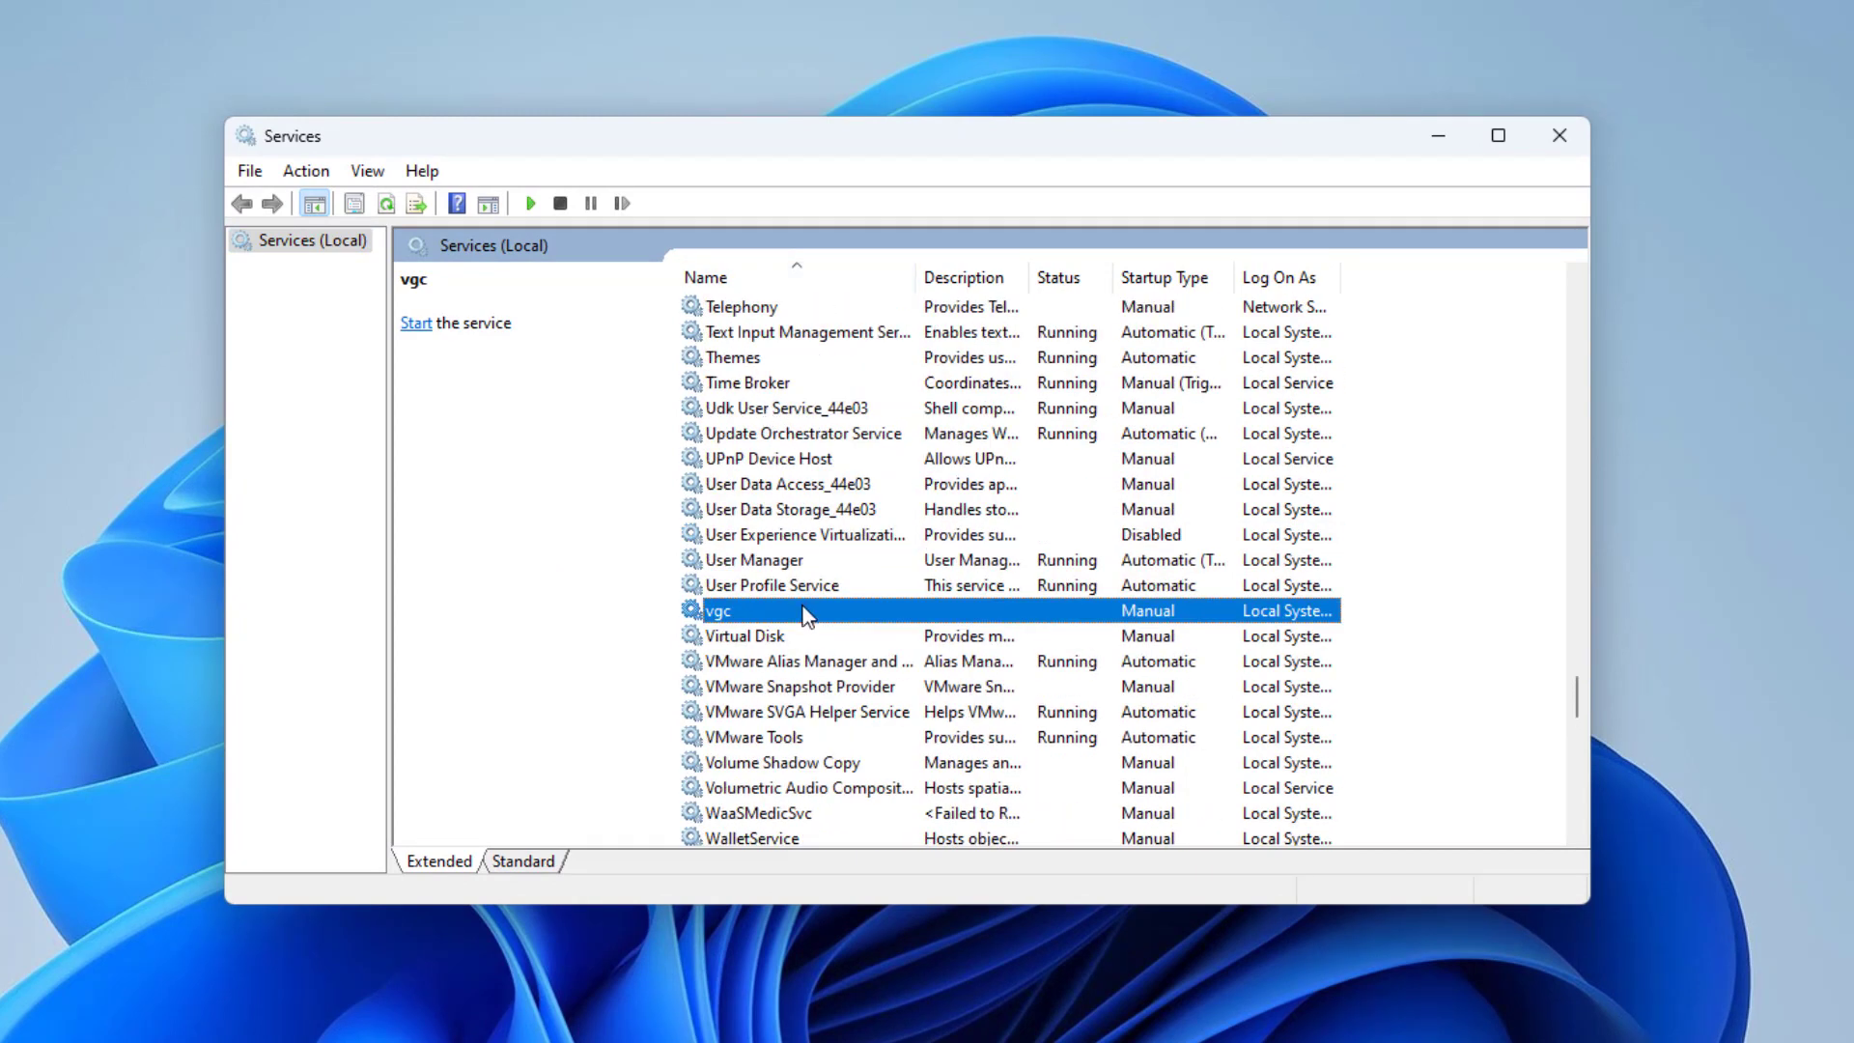
pyautogui.doubleClick(786, 610)
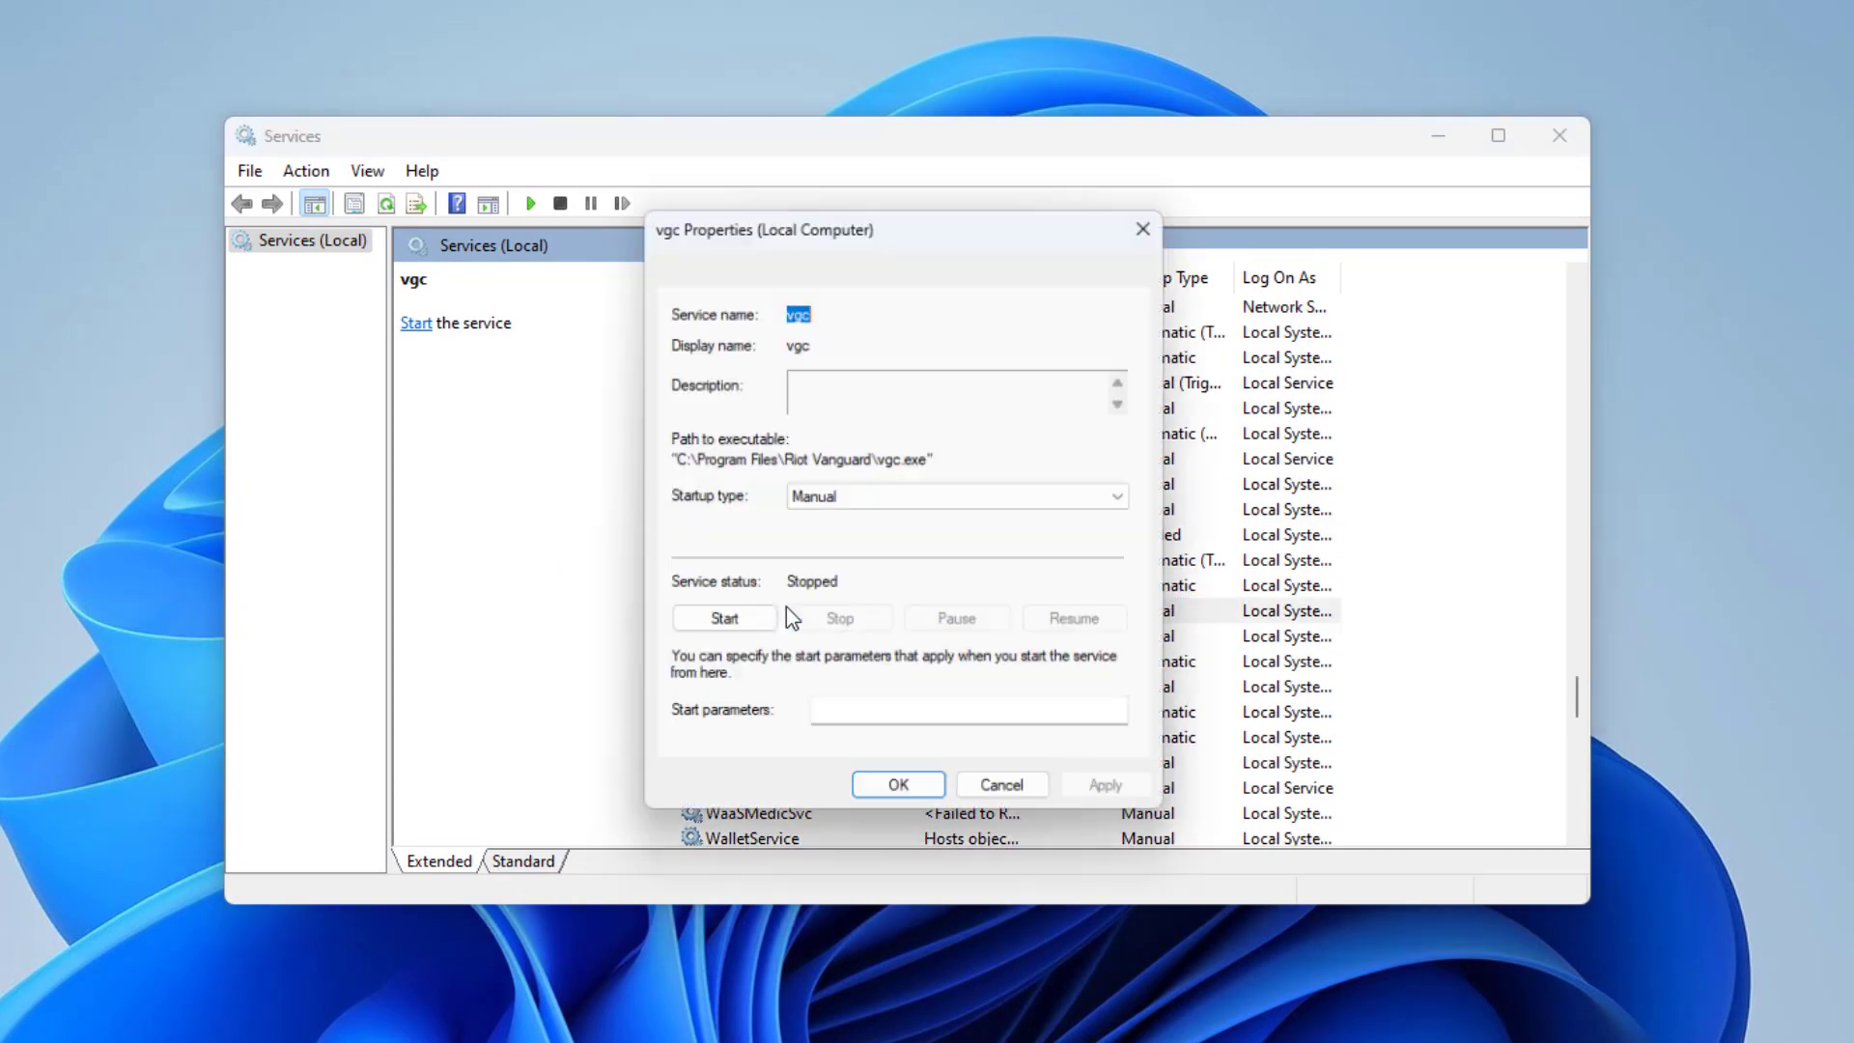
pyautogui.click(792, 499)
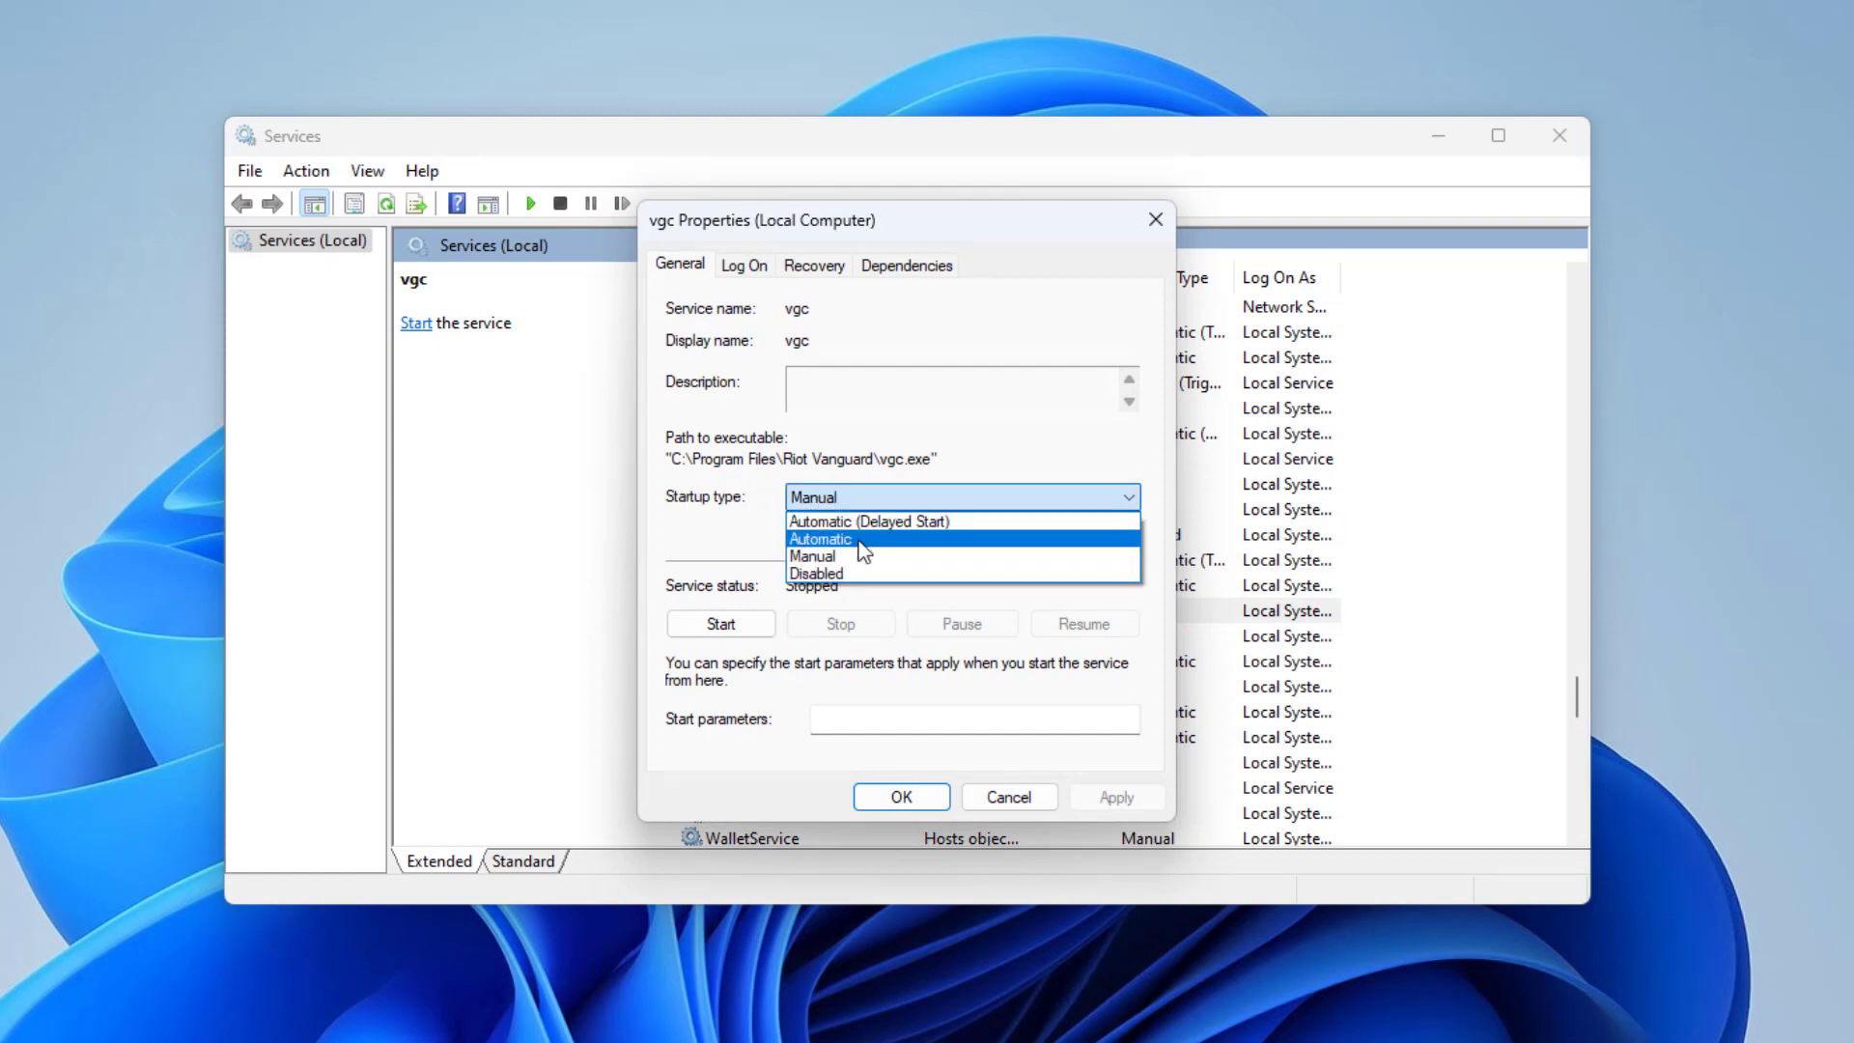
pyautogui.click(834, 537)
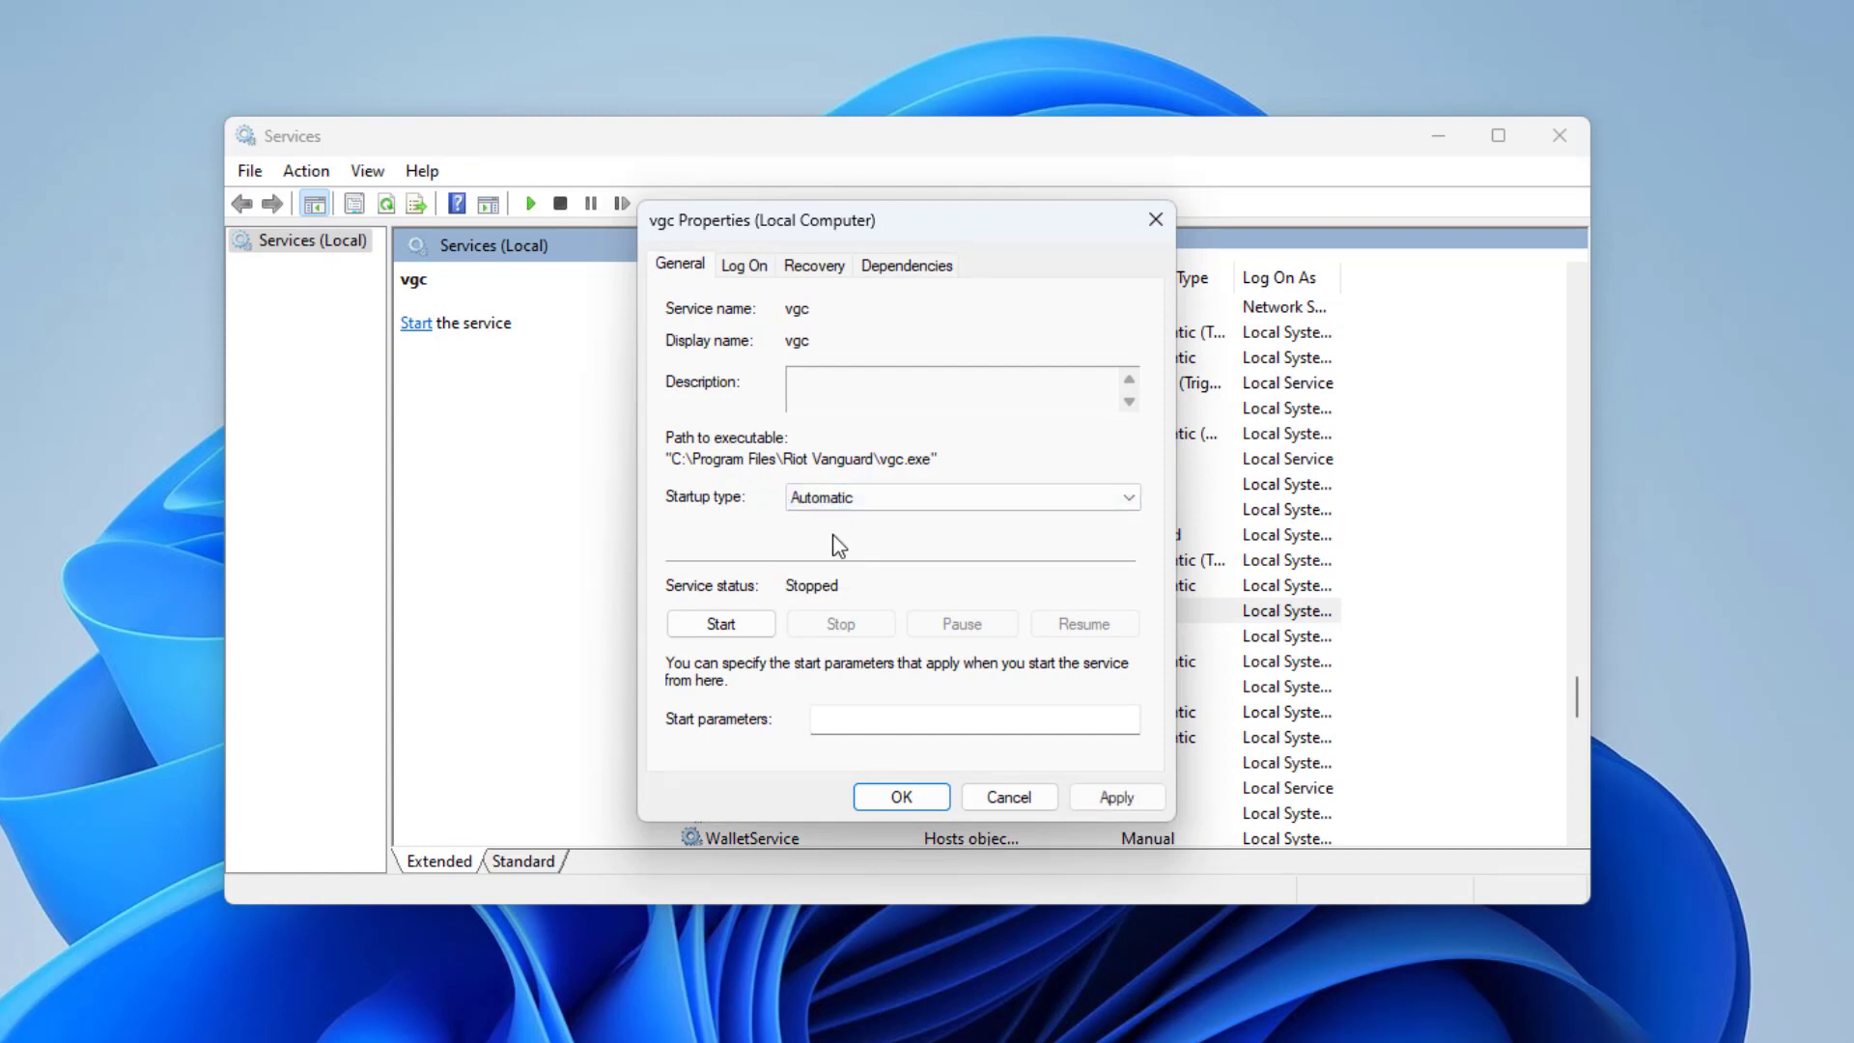
pyautogui.click(1116, 798)
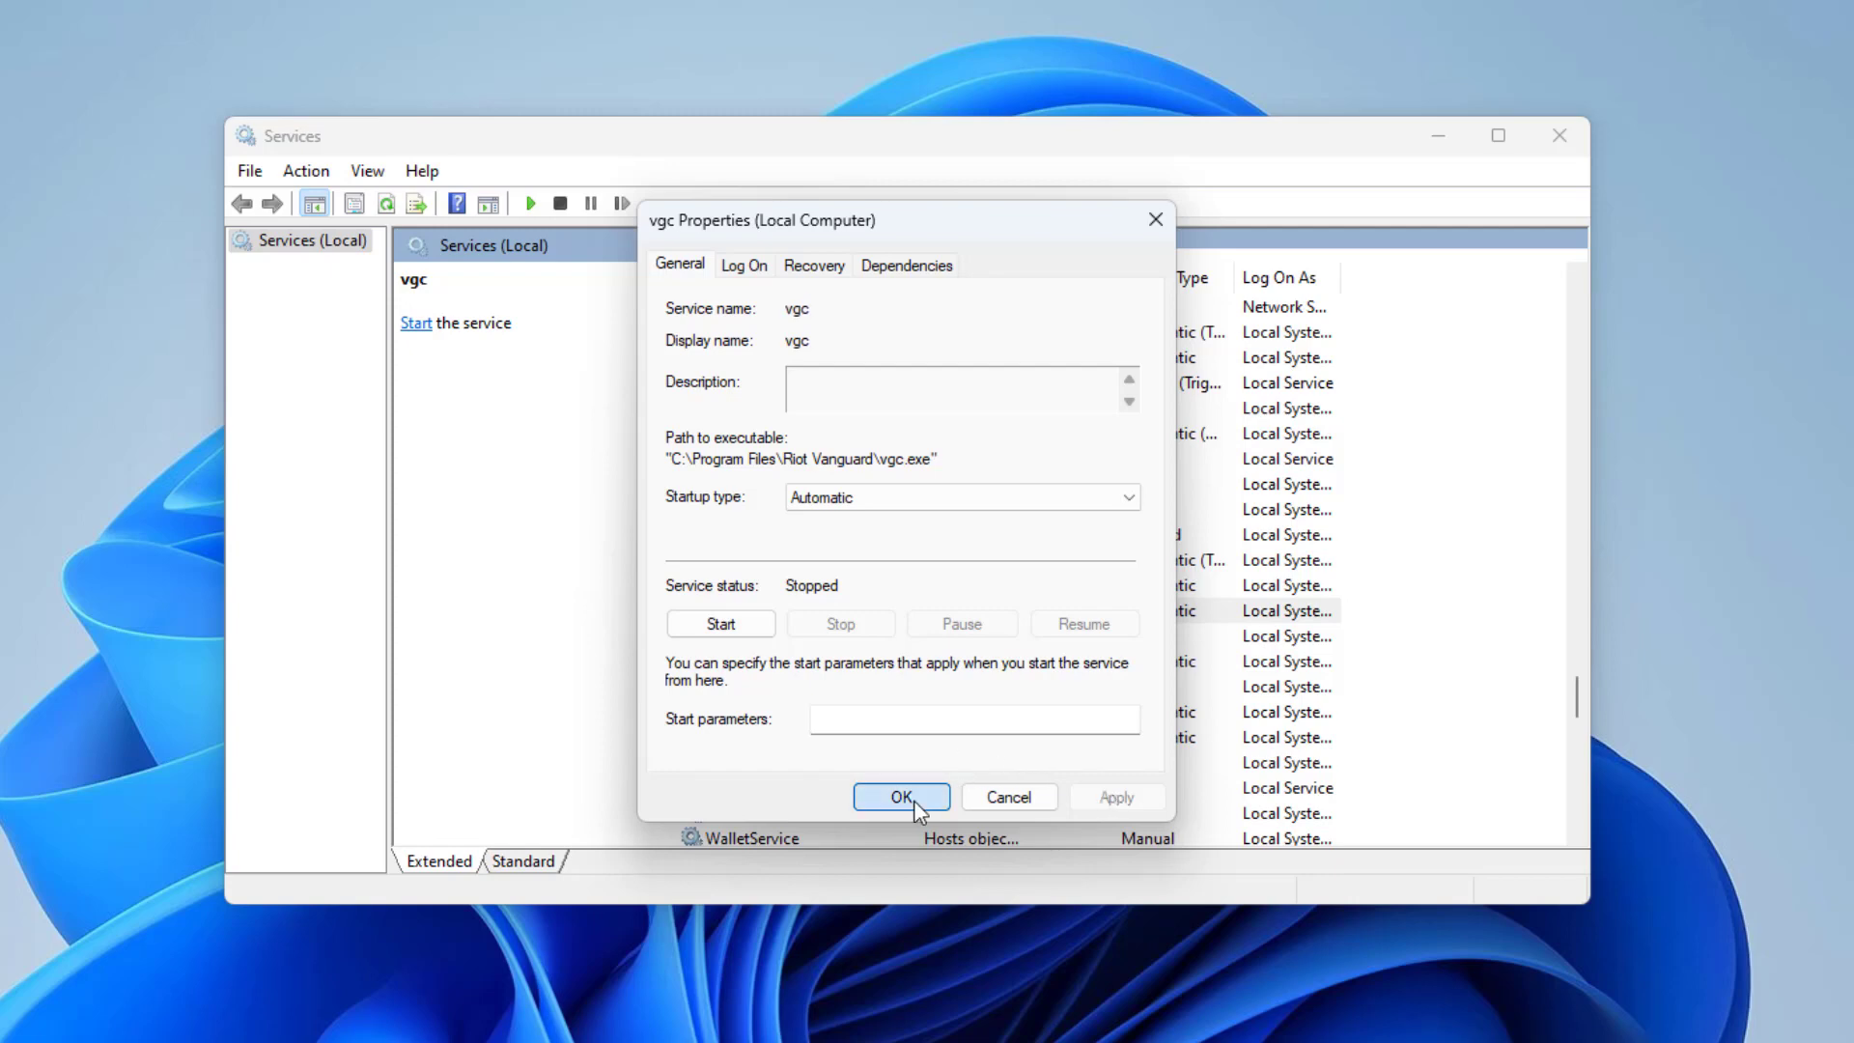
pyautogui.click(916, 802)
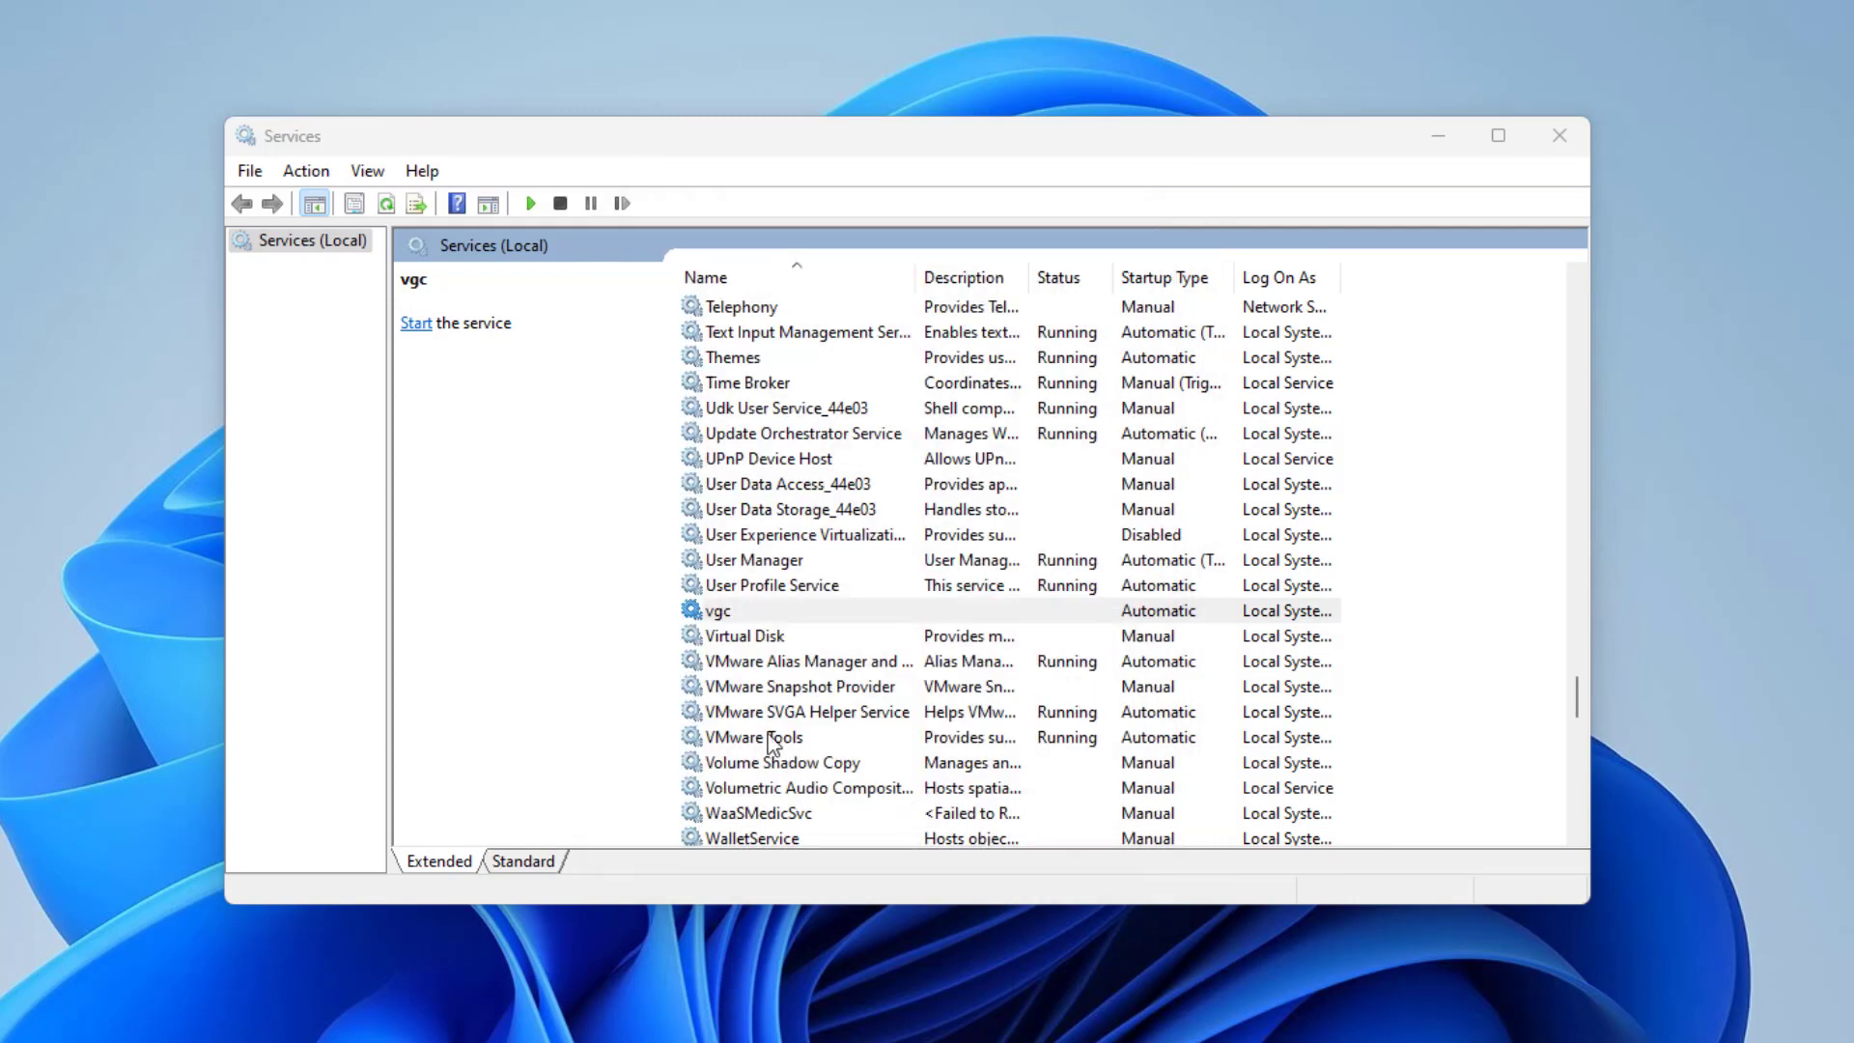
pyautogui.click(416, 326)
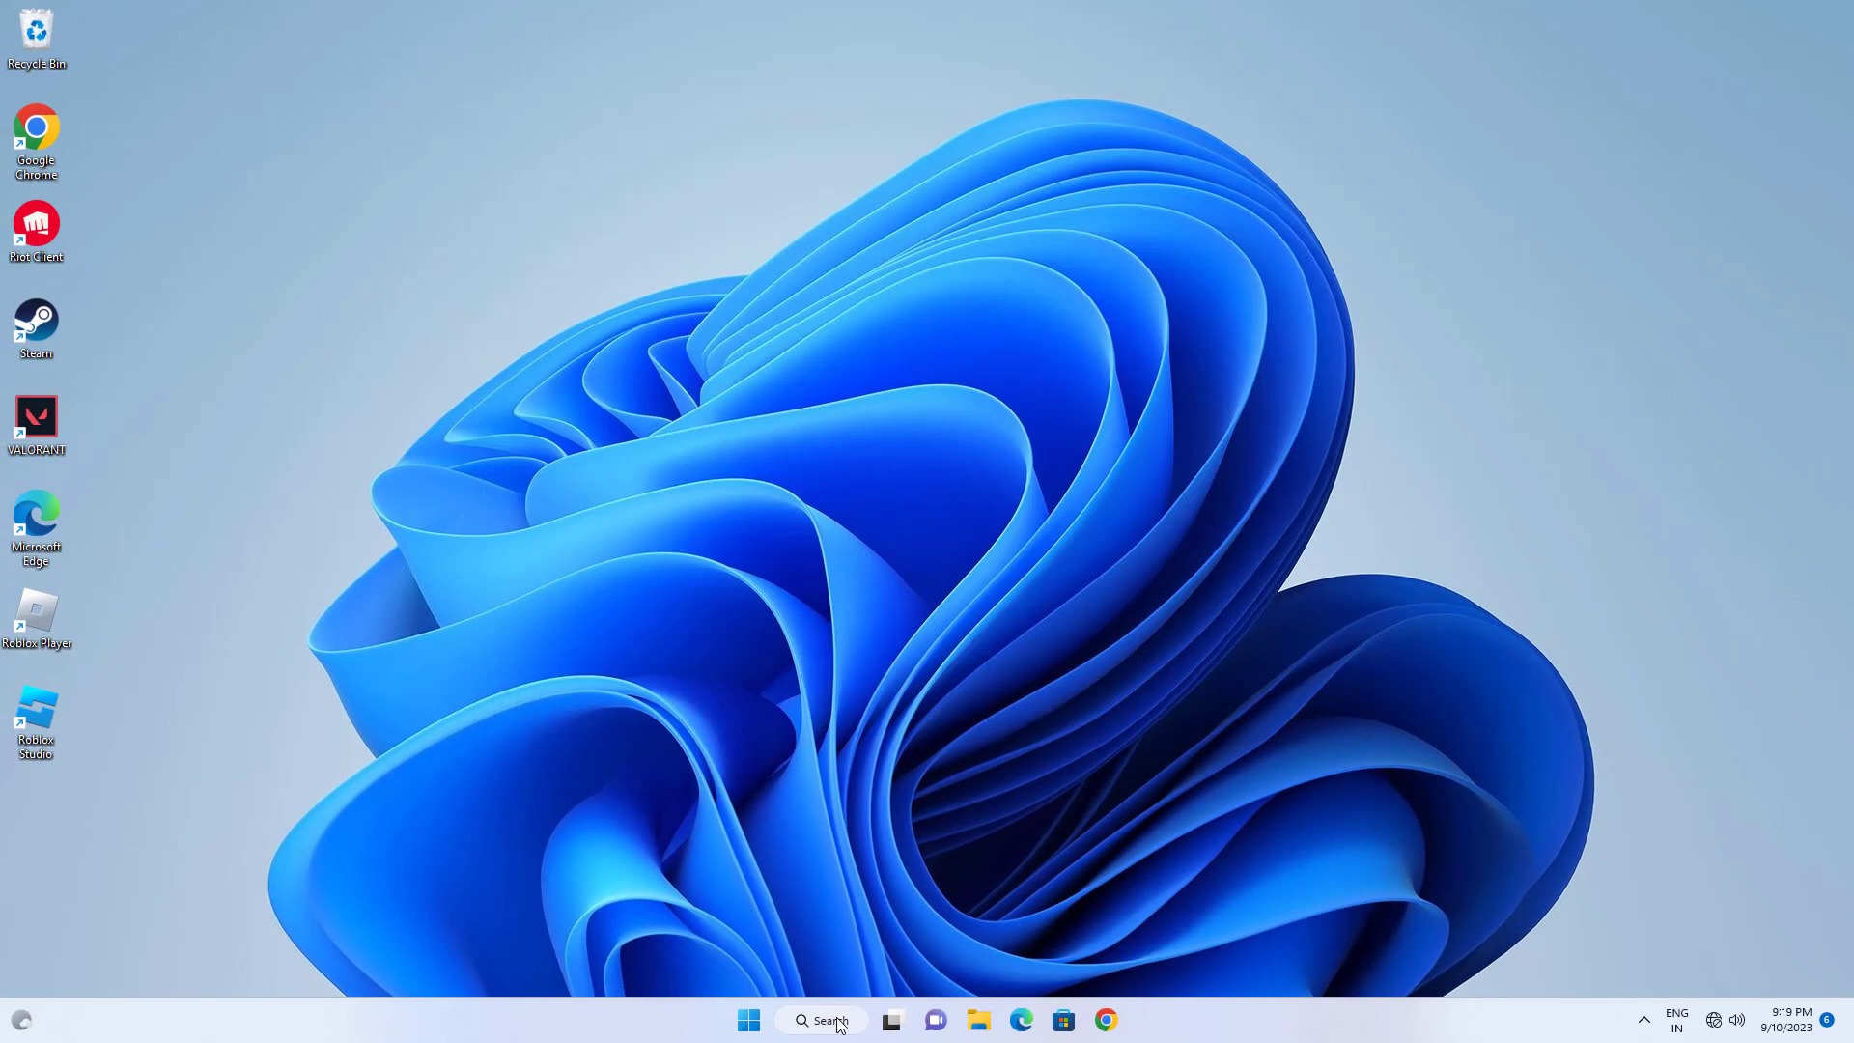
# Step: Search Windows for "mscon" and open System Configuration
pyautogui.click(841, 1026)
pyautogui.write('ms')
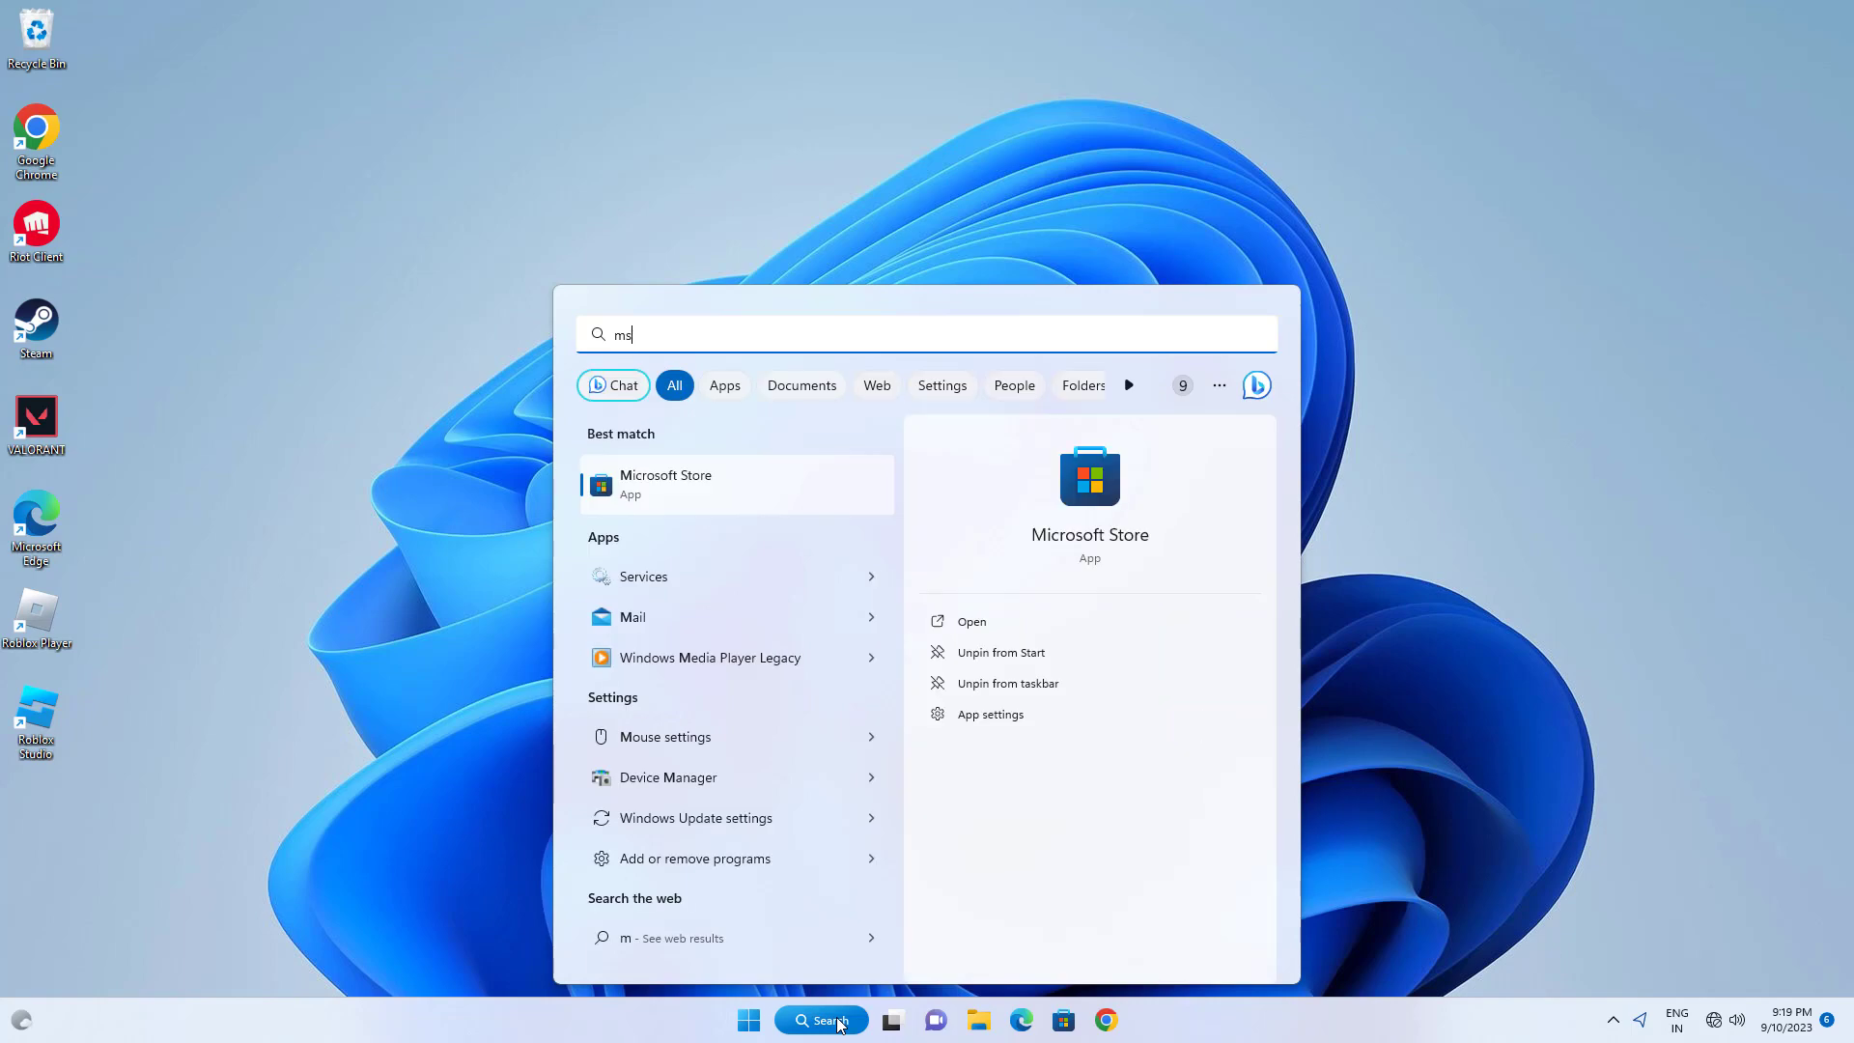
pyautogui.write('con')
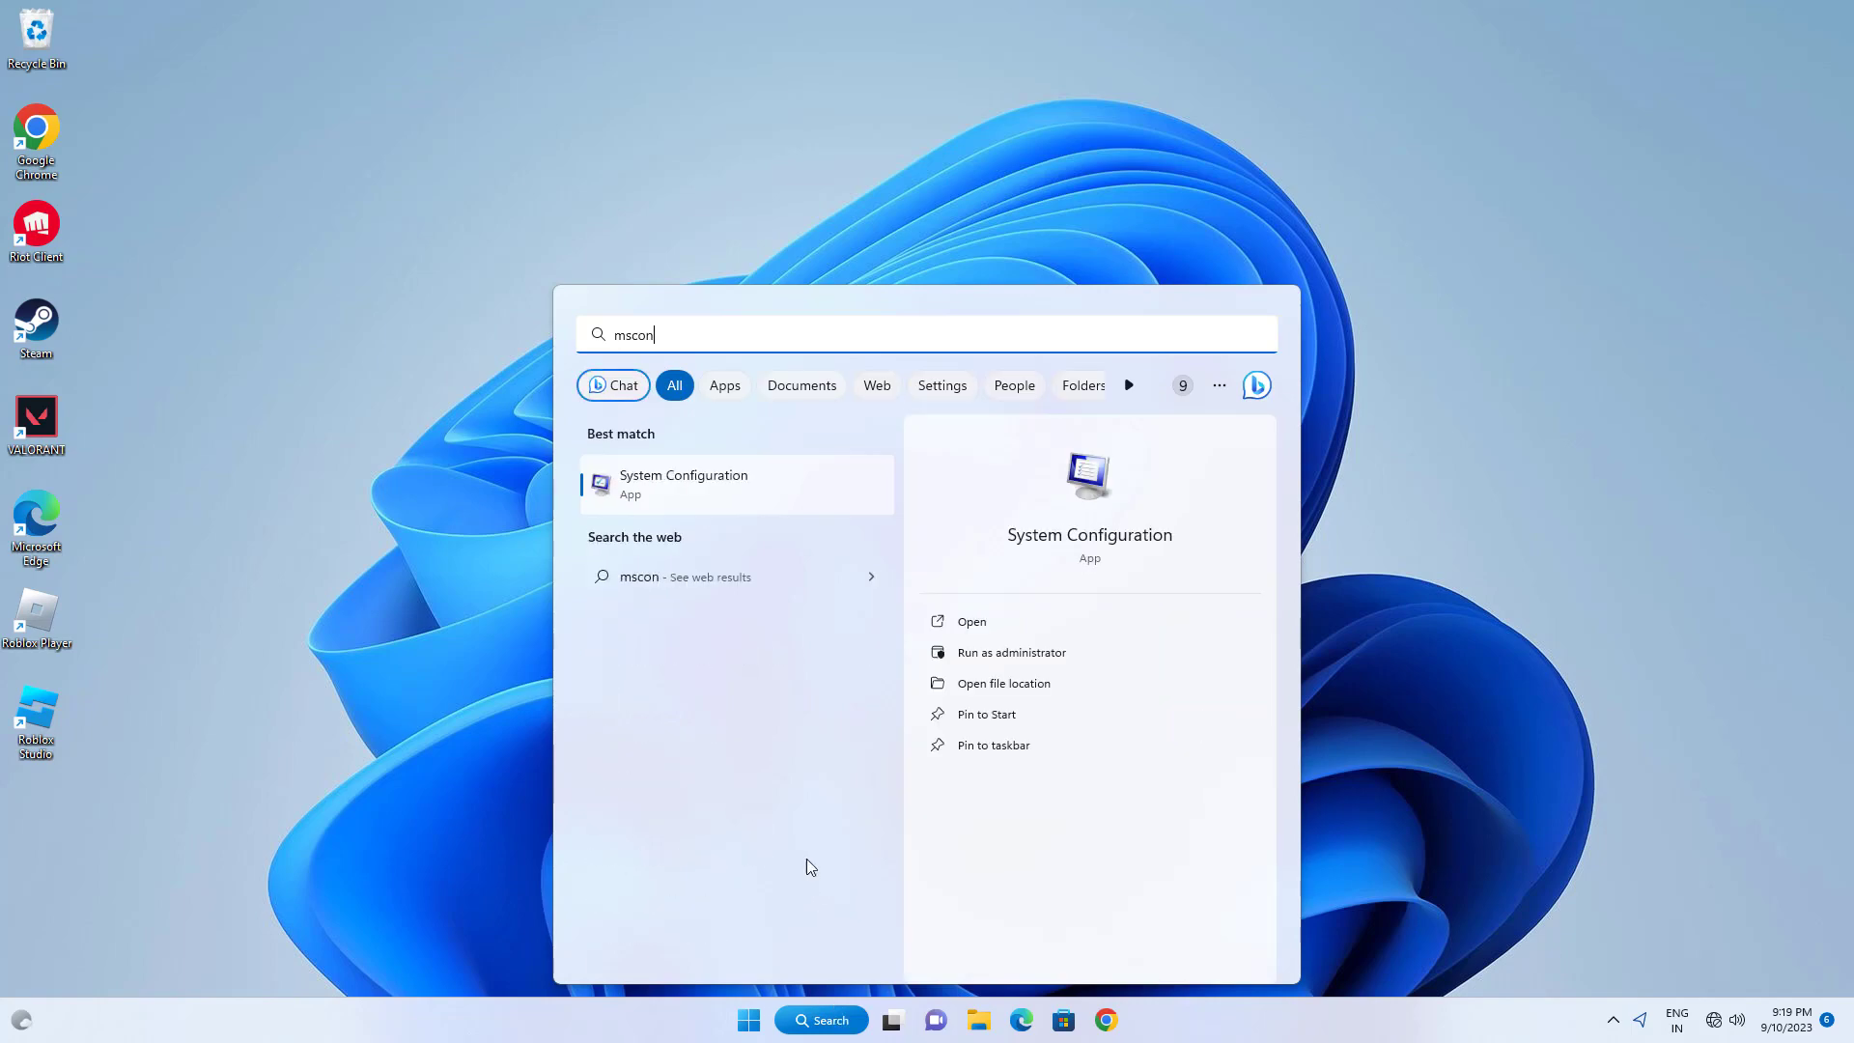
pyautogui.click(695, 483)
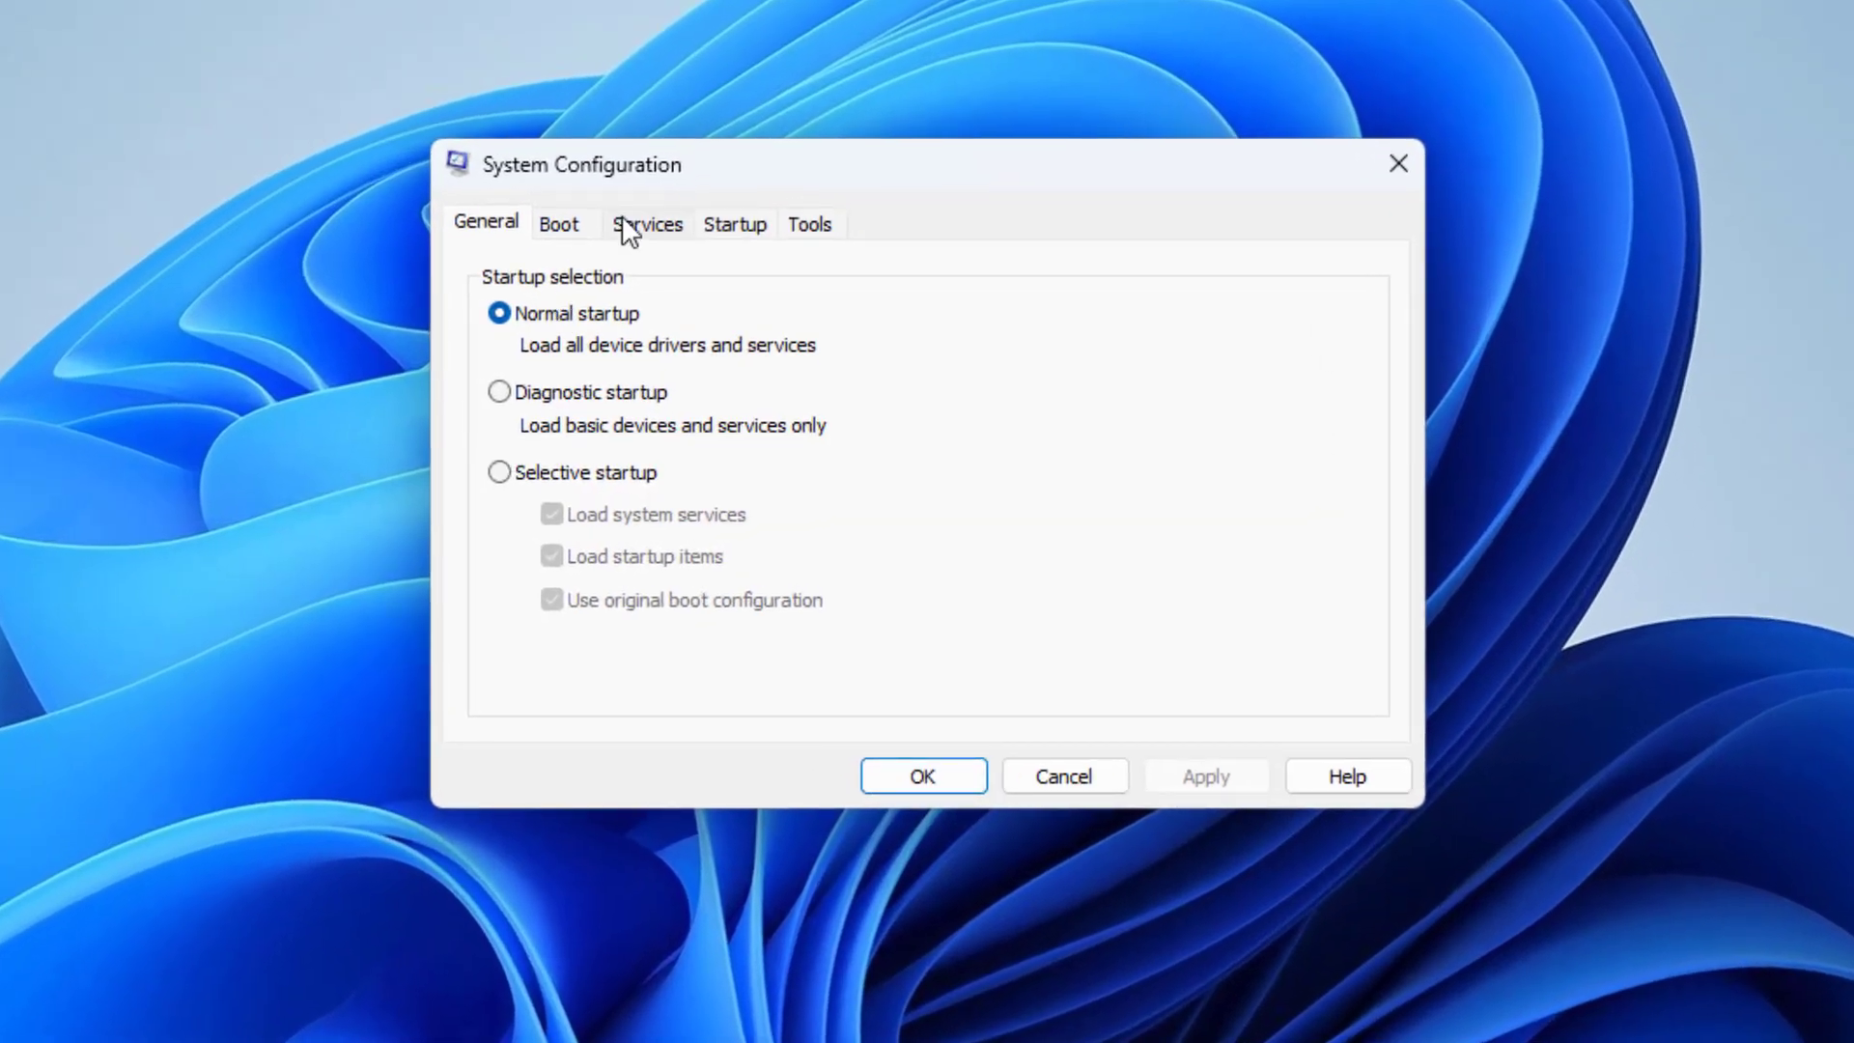
# Step: Find the vgc service in System Configuration's services list, make sure it is enabled, apply the setting, and close the dialog
pyautogui.click(700, 281)
pyautogui.scroll(3, 726, 465)
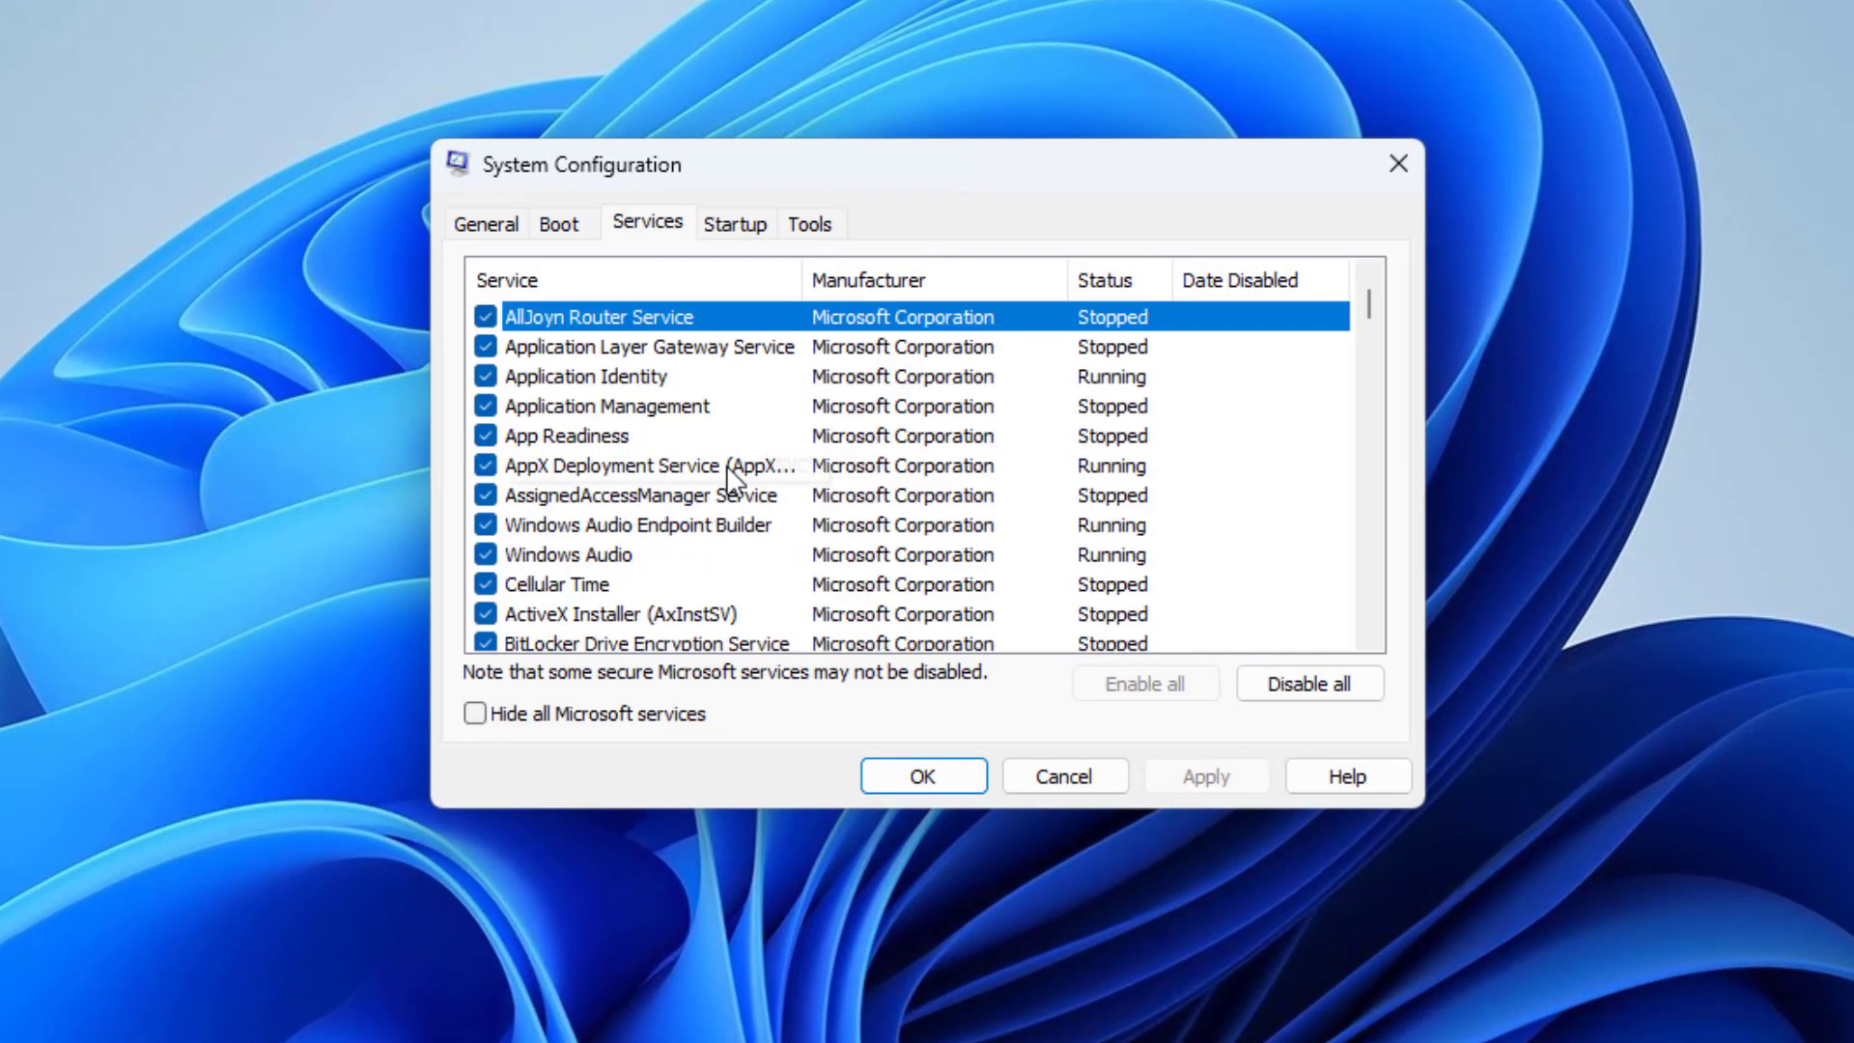
pyautogui.scroll(-4, 726, 465)
pyautogui.click(609, 439)
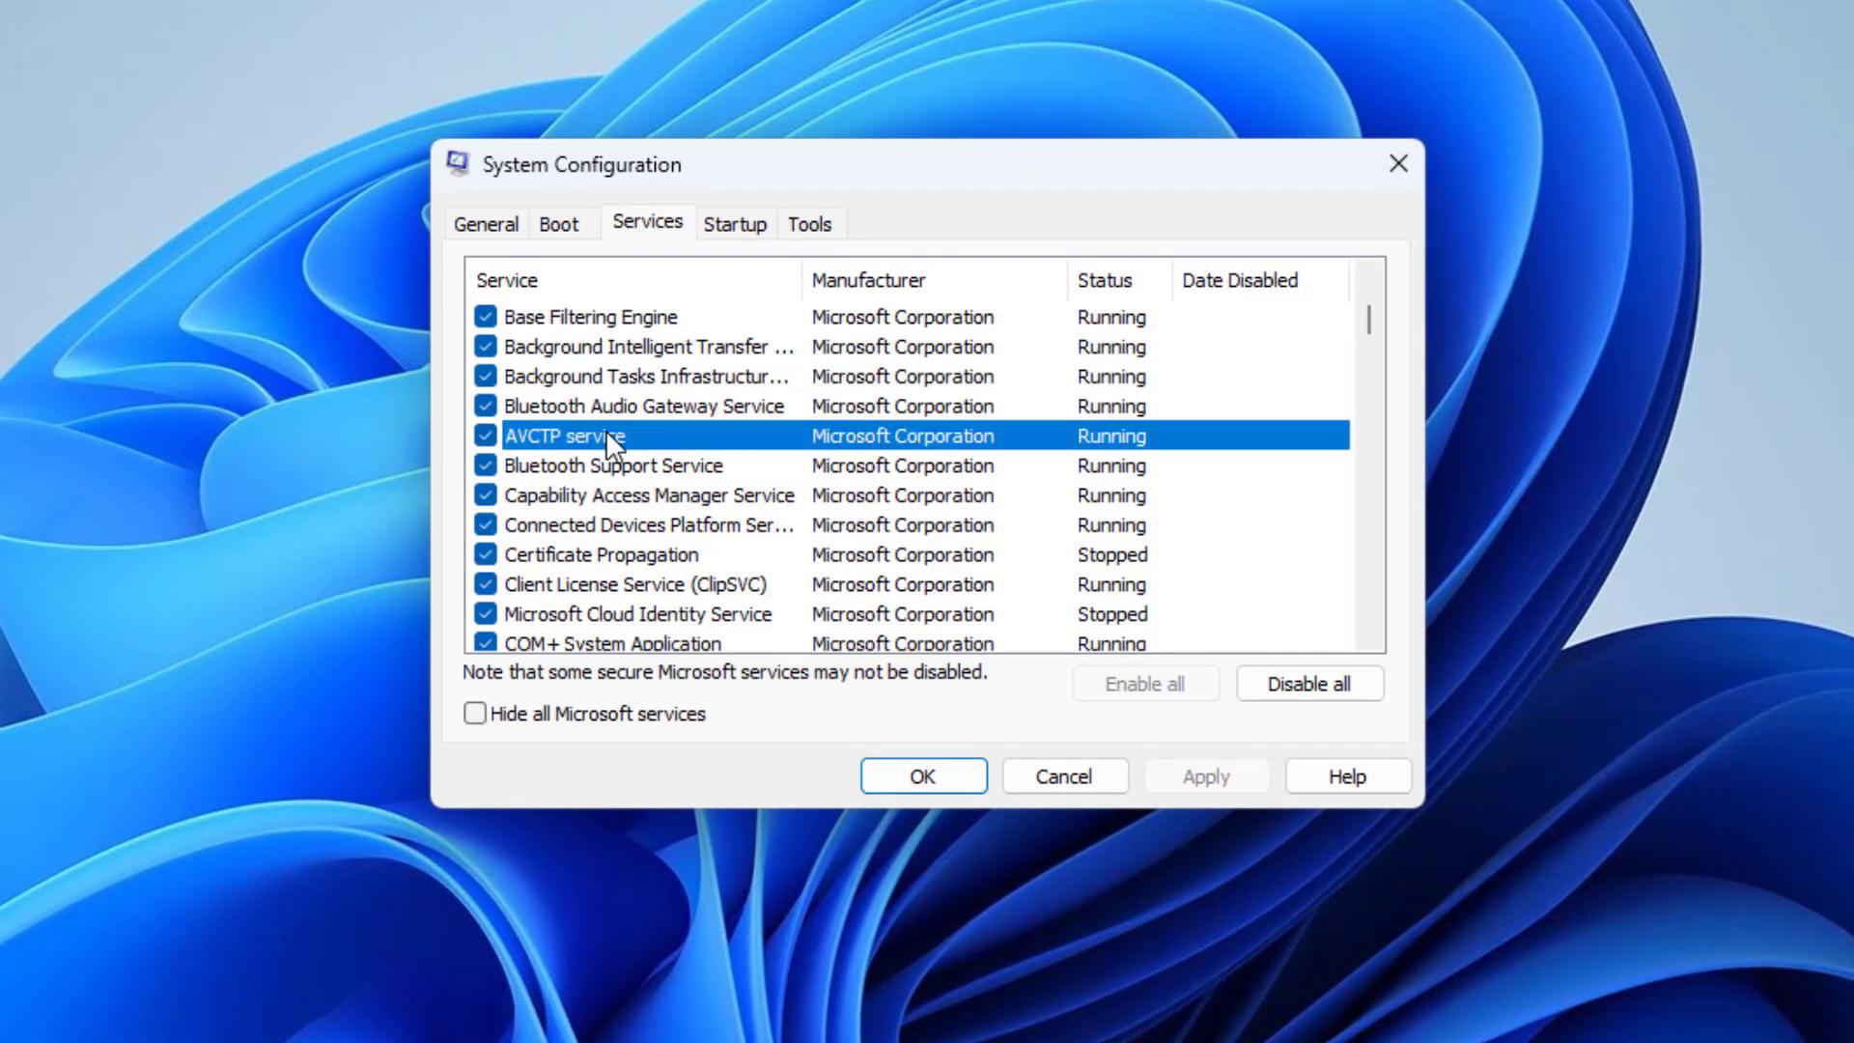
pyautogui.write('vgc')
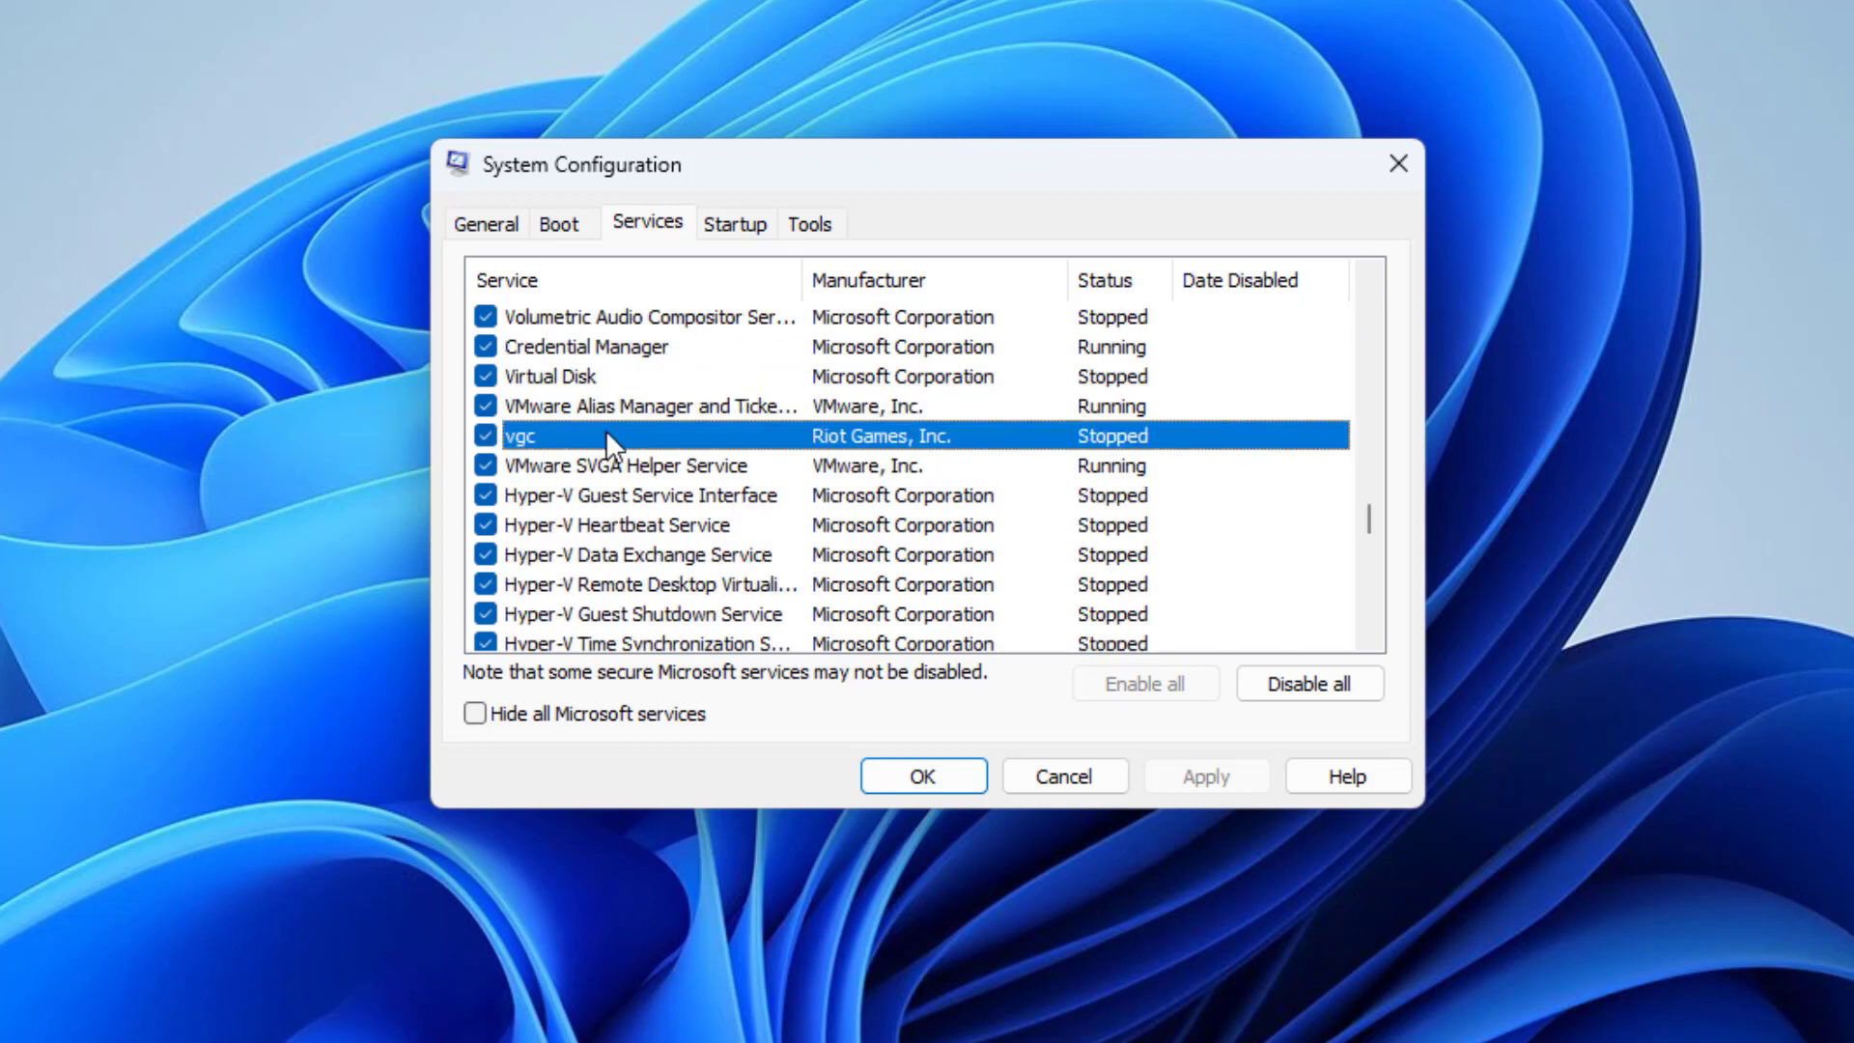
pyautogui.click(481, 434)
pyautogui.click(481, 433)
pyautogui.click(1209, 775)
pyautogui.click(925, 778)
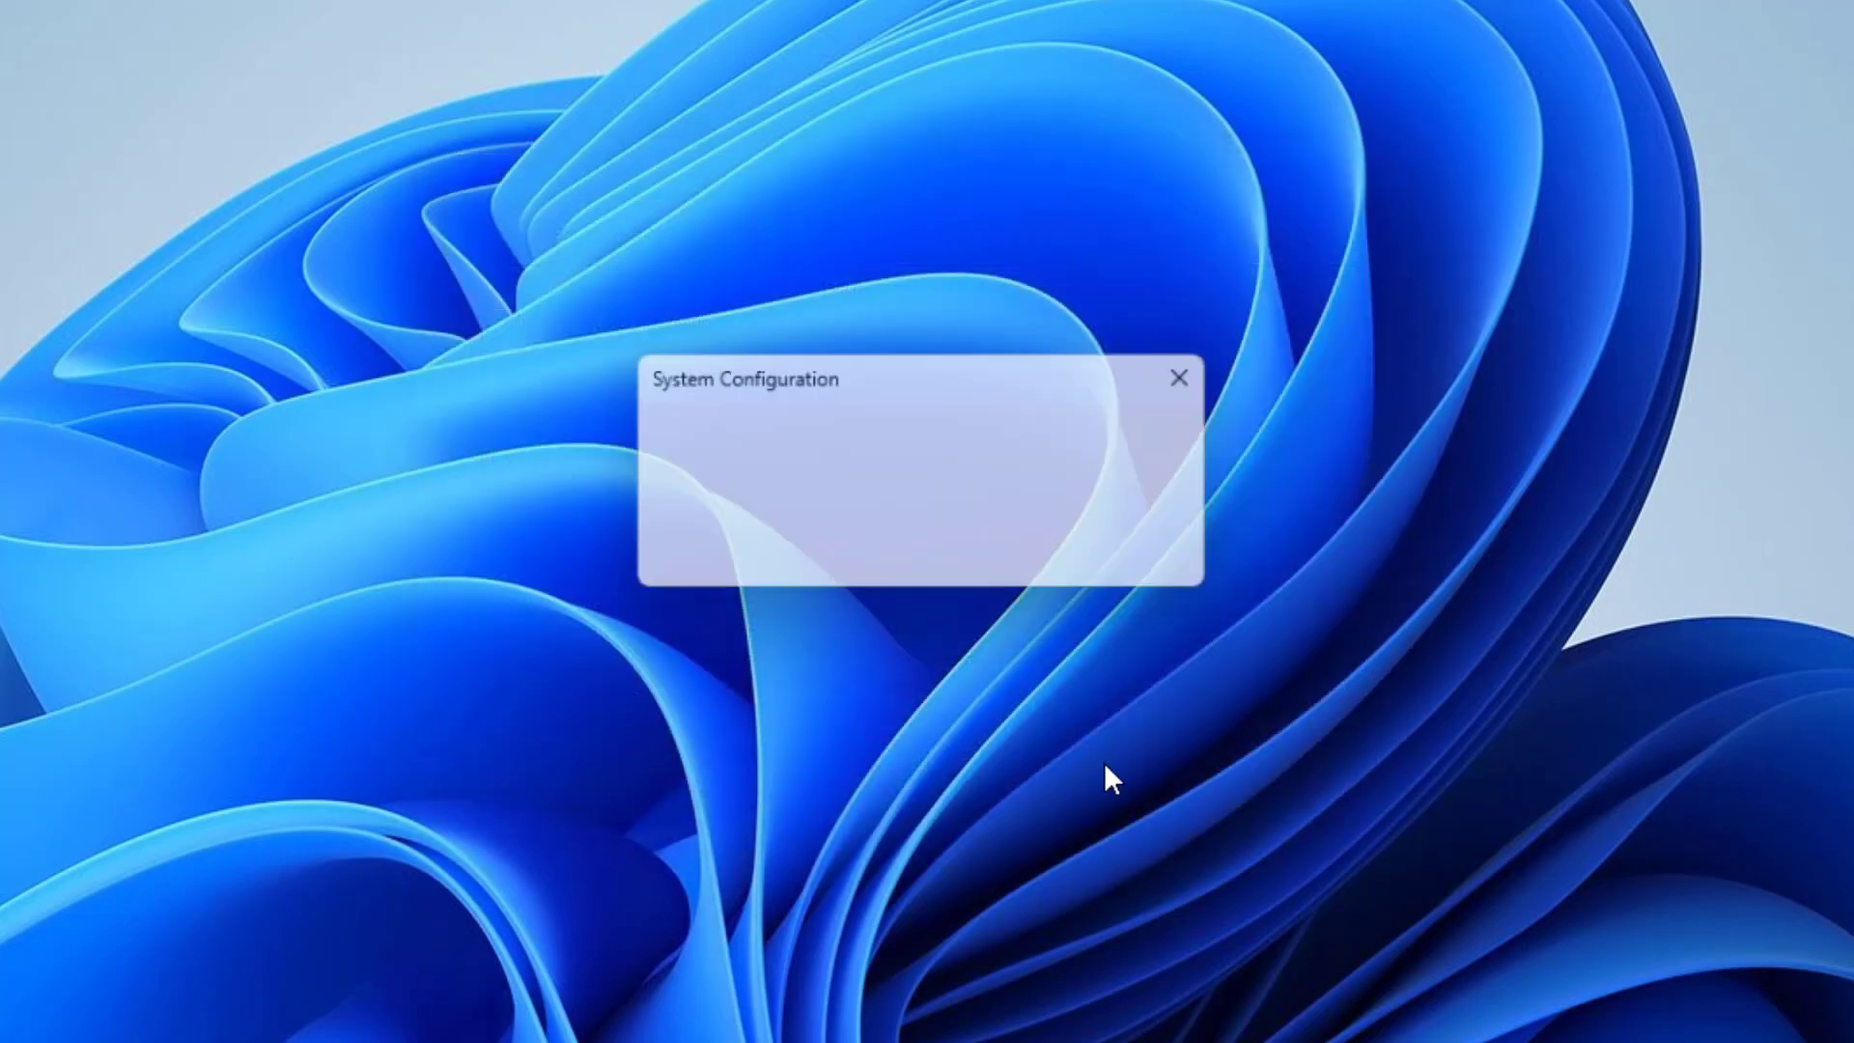
pyautogui.click(800, 568)
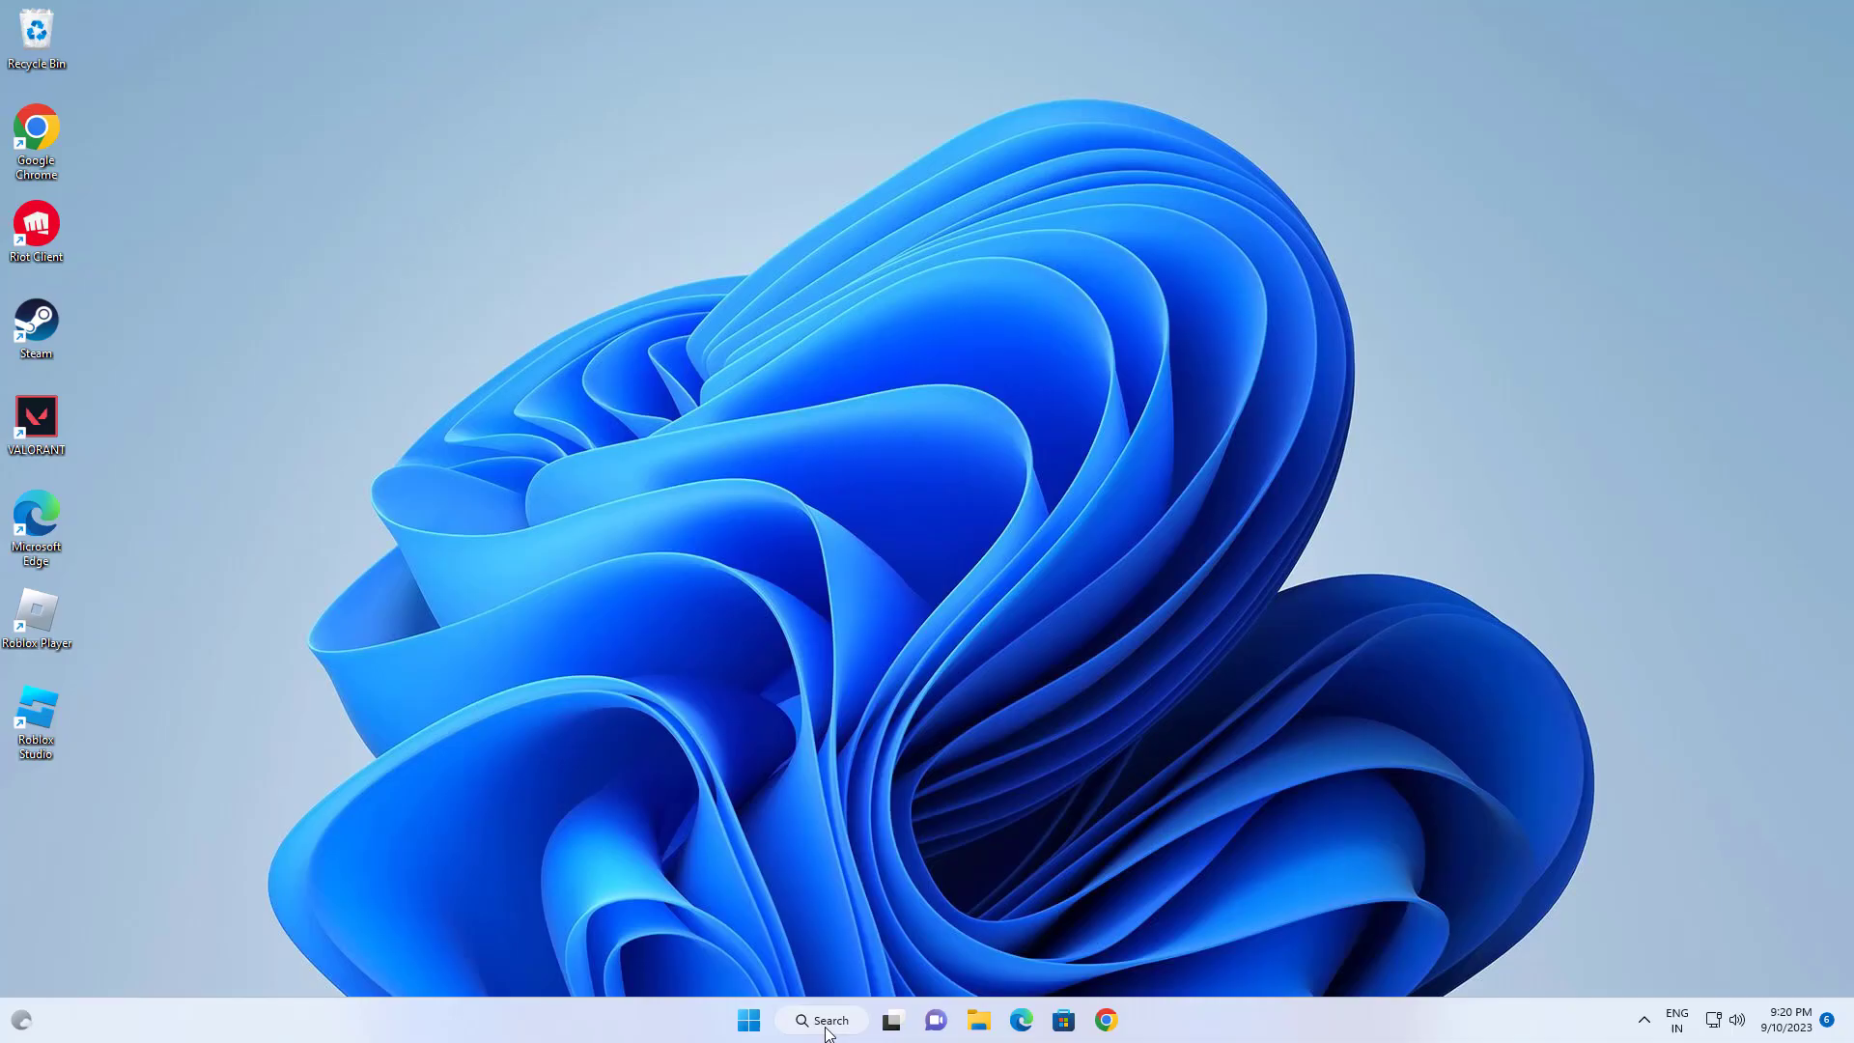
# Step: Search Windows for "run" and open the Run dialog
pyautogui.click(827, 1028)
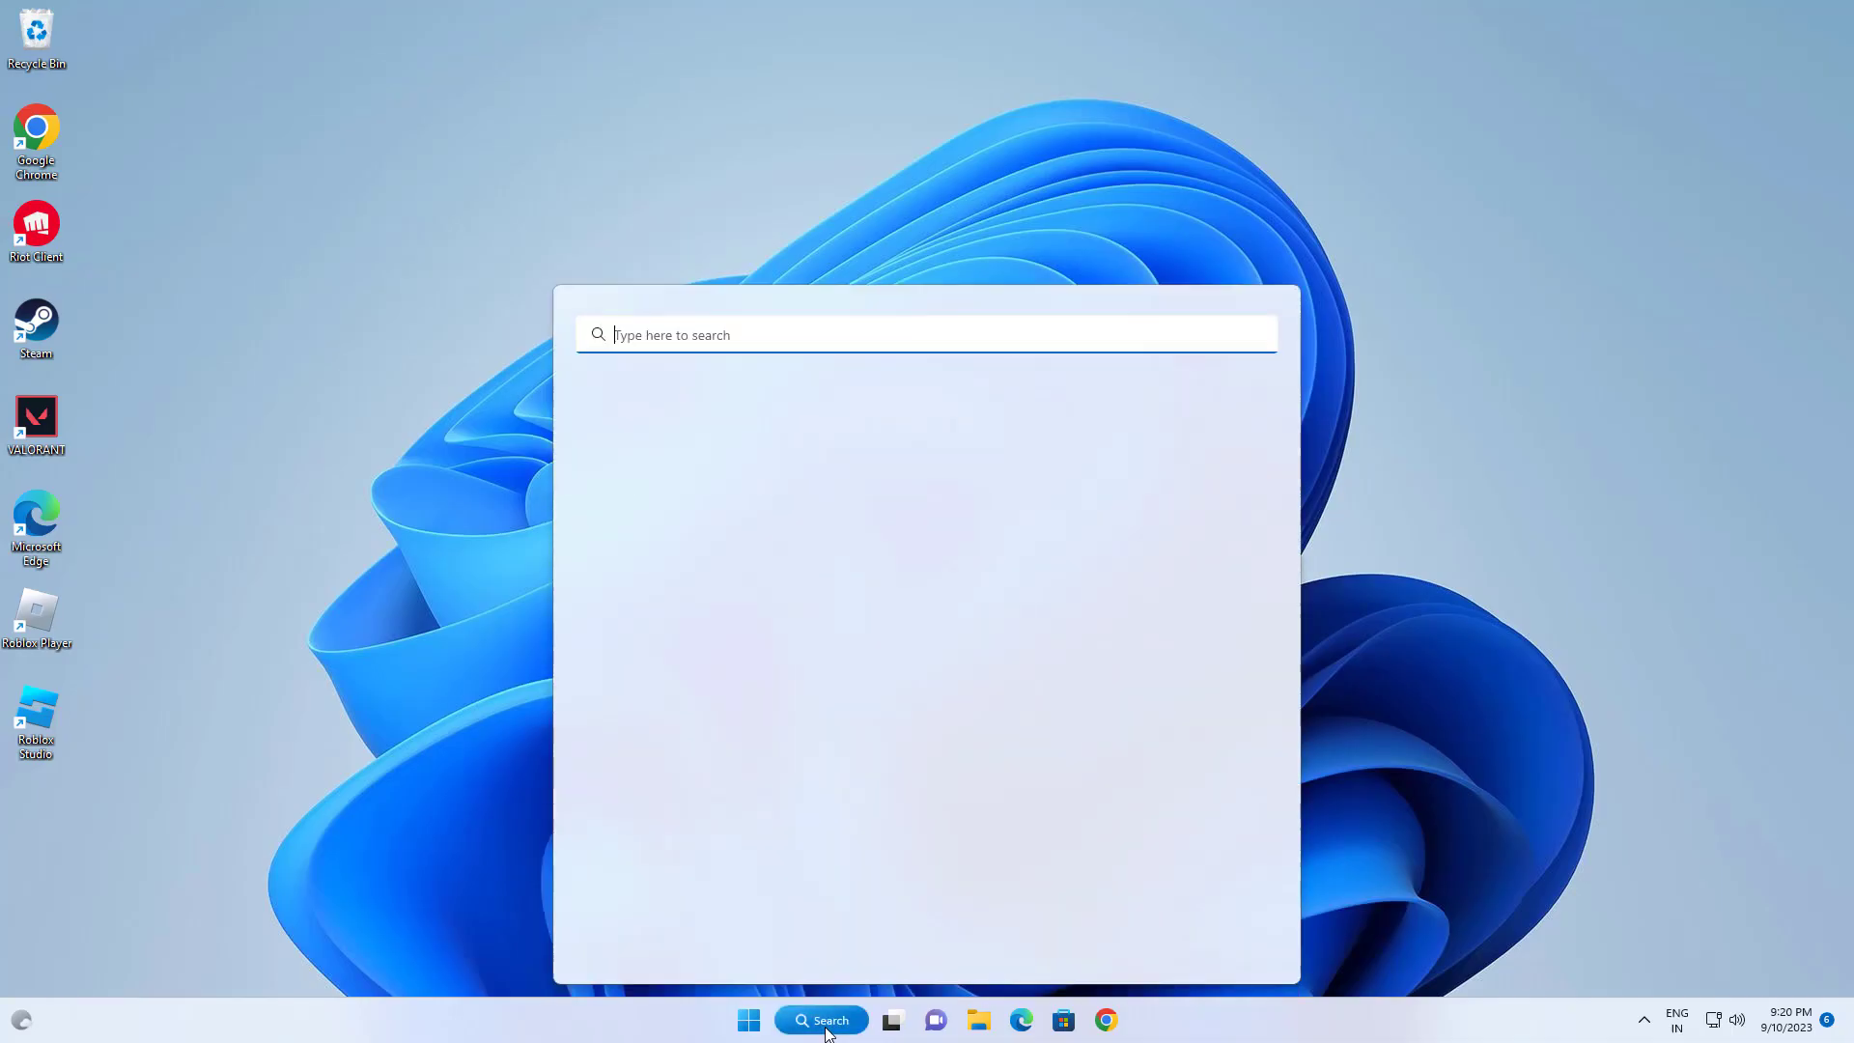
pyautogui.write('run')
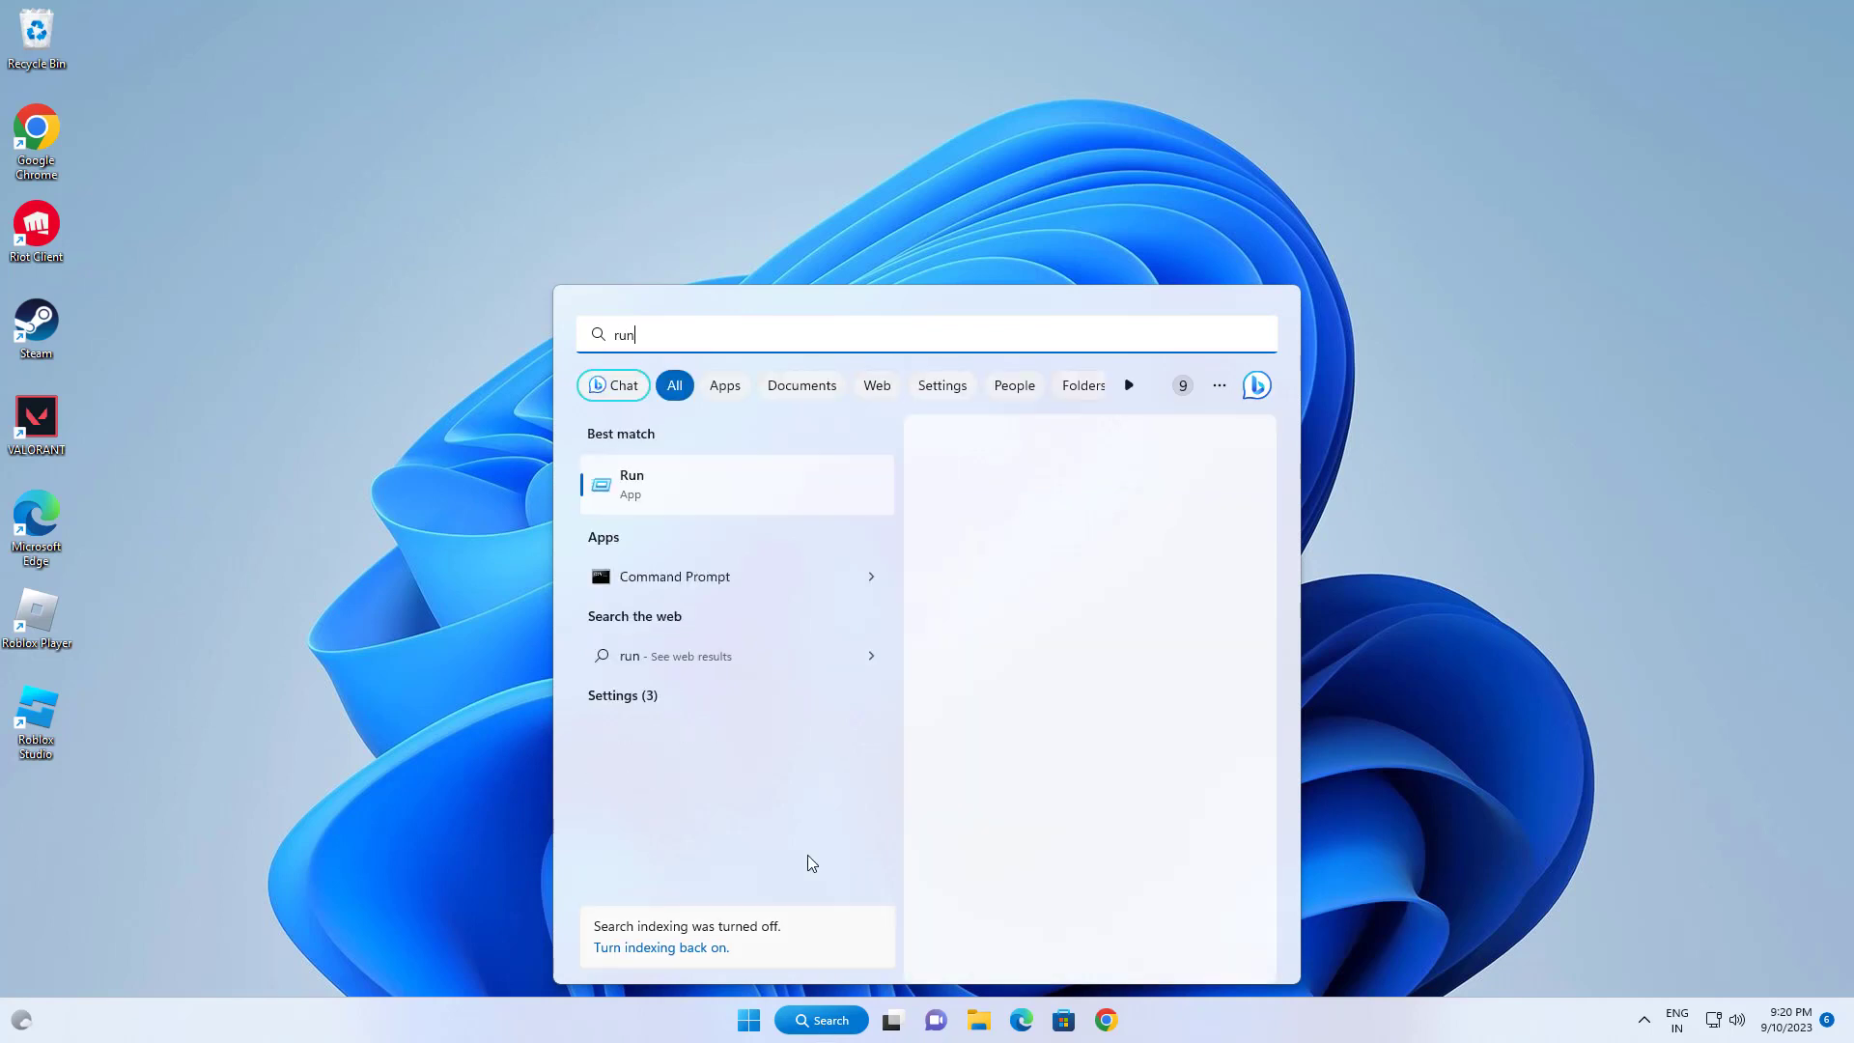
pyautogui.click(695, 475)
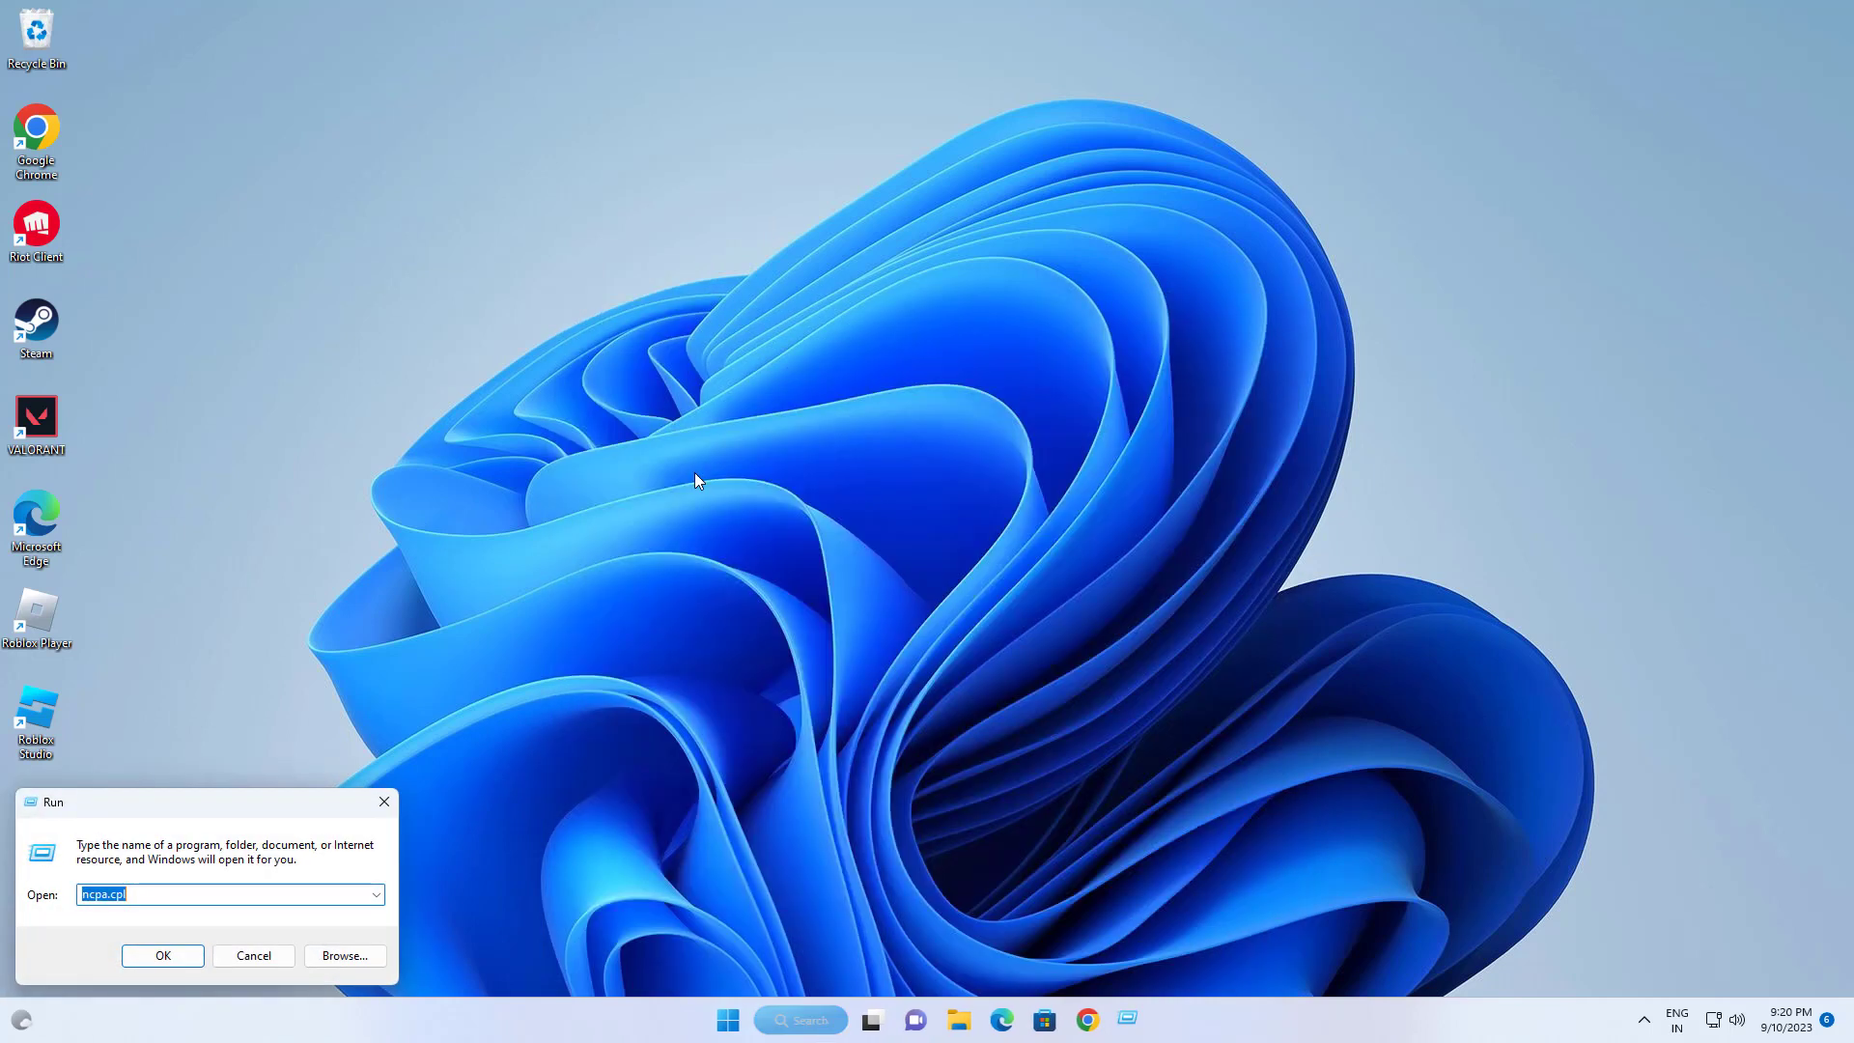
pyautogui.press('Return')
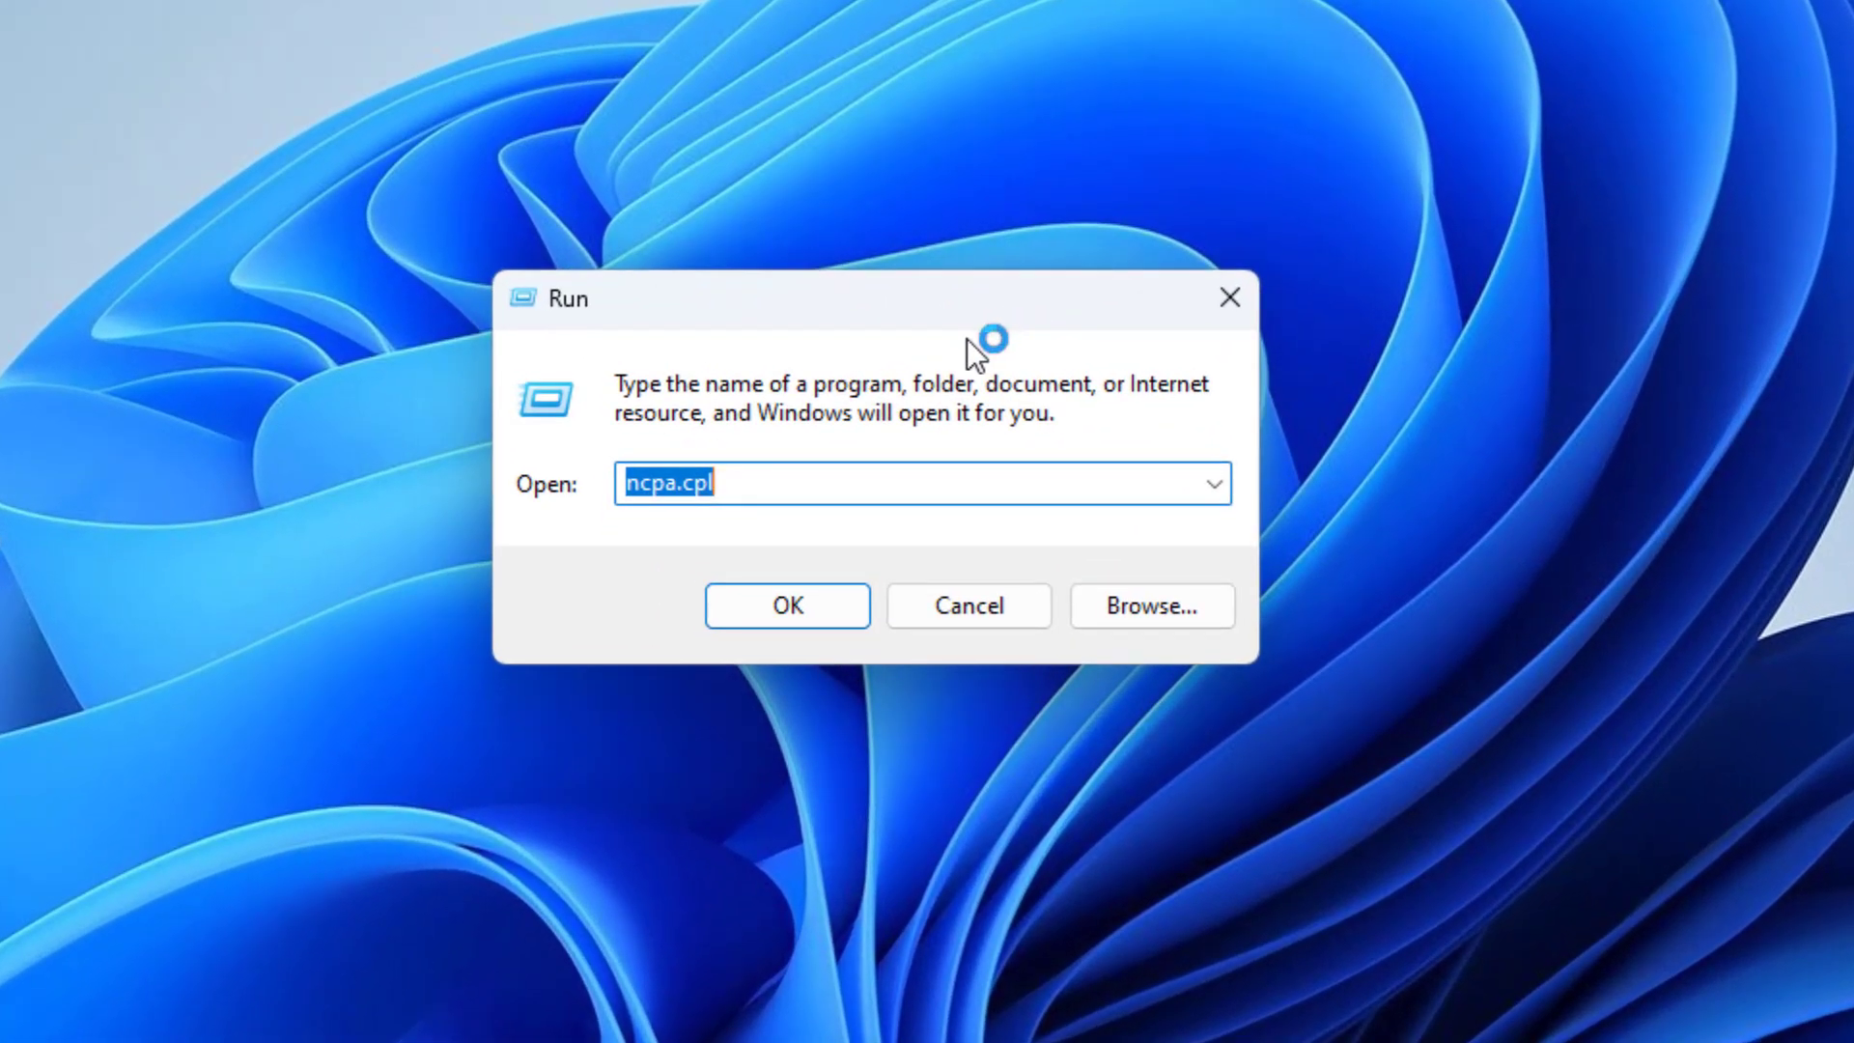
# Step: Open the %localappdata% folder through Run, cancelling the Steam update window that gets in the way
pyautogui.write('%localappdata')
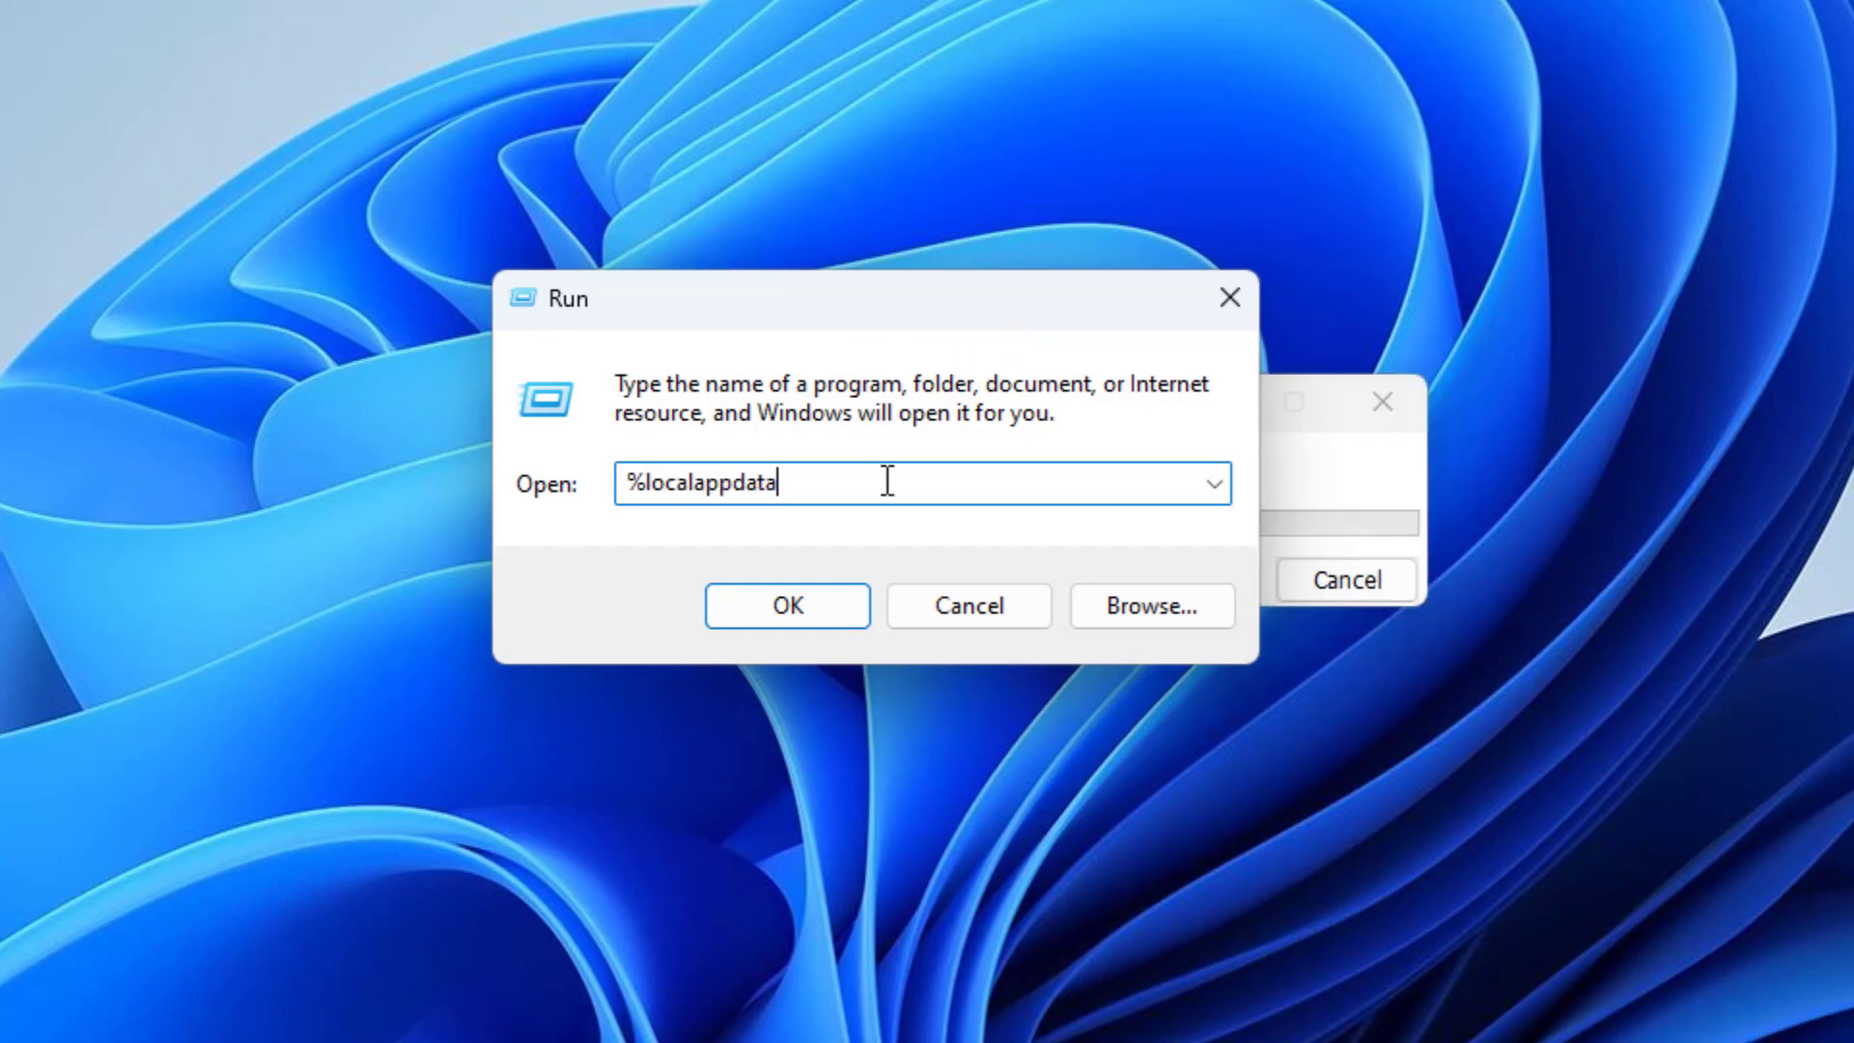
pyautogui.write('%')
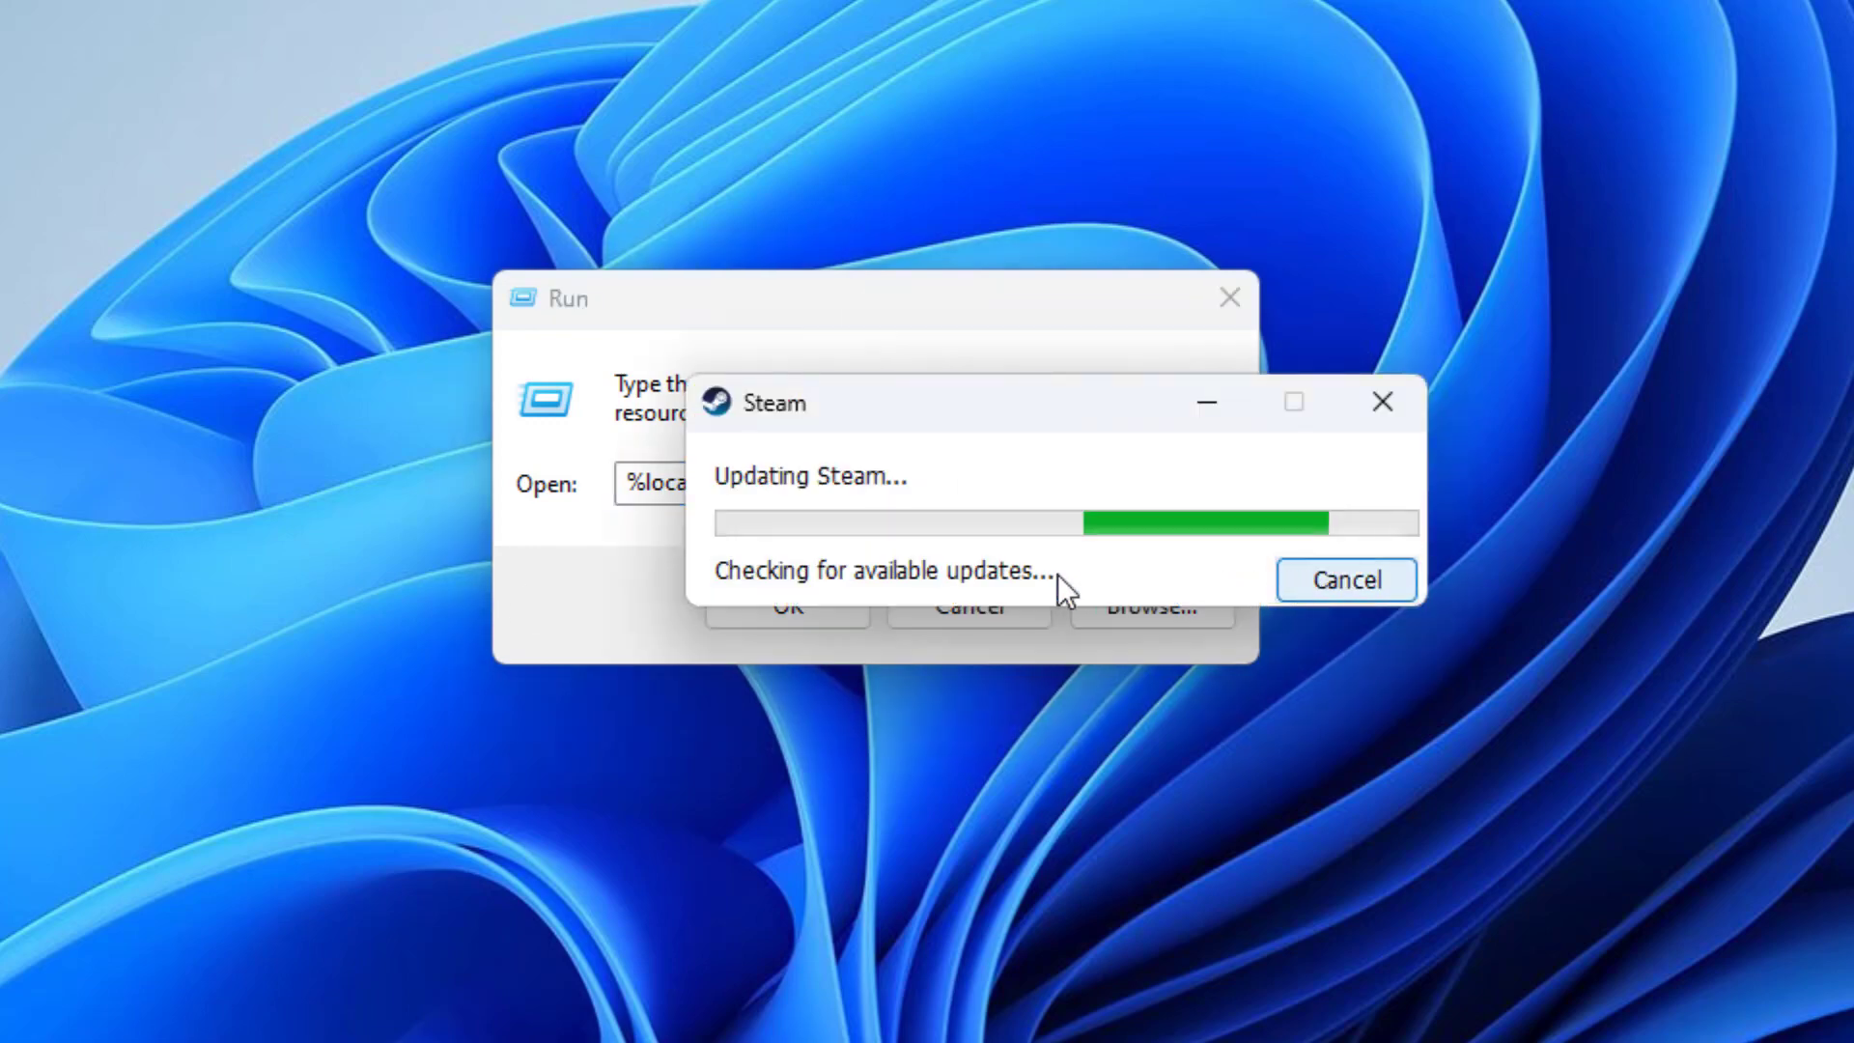
pyautogui.click(1310, 584)
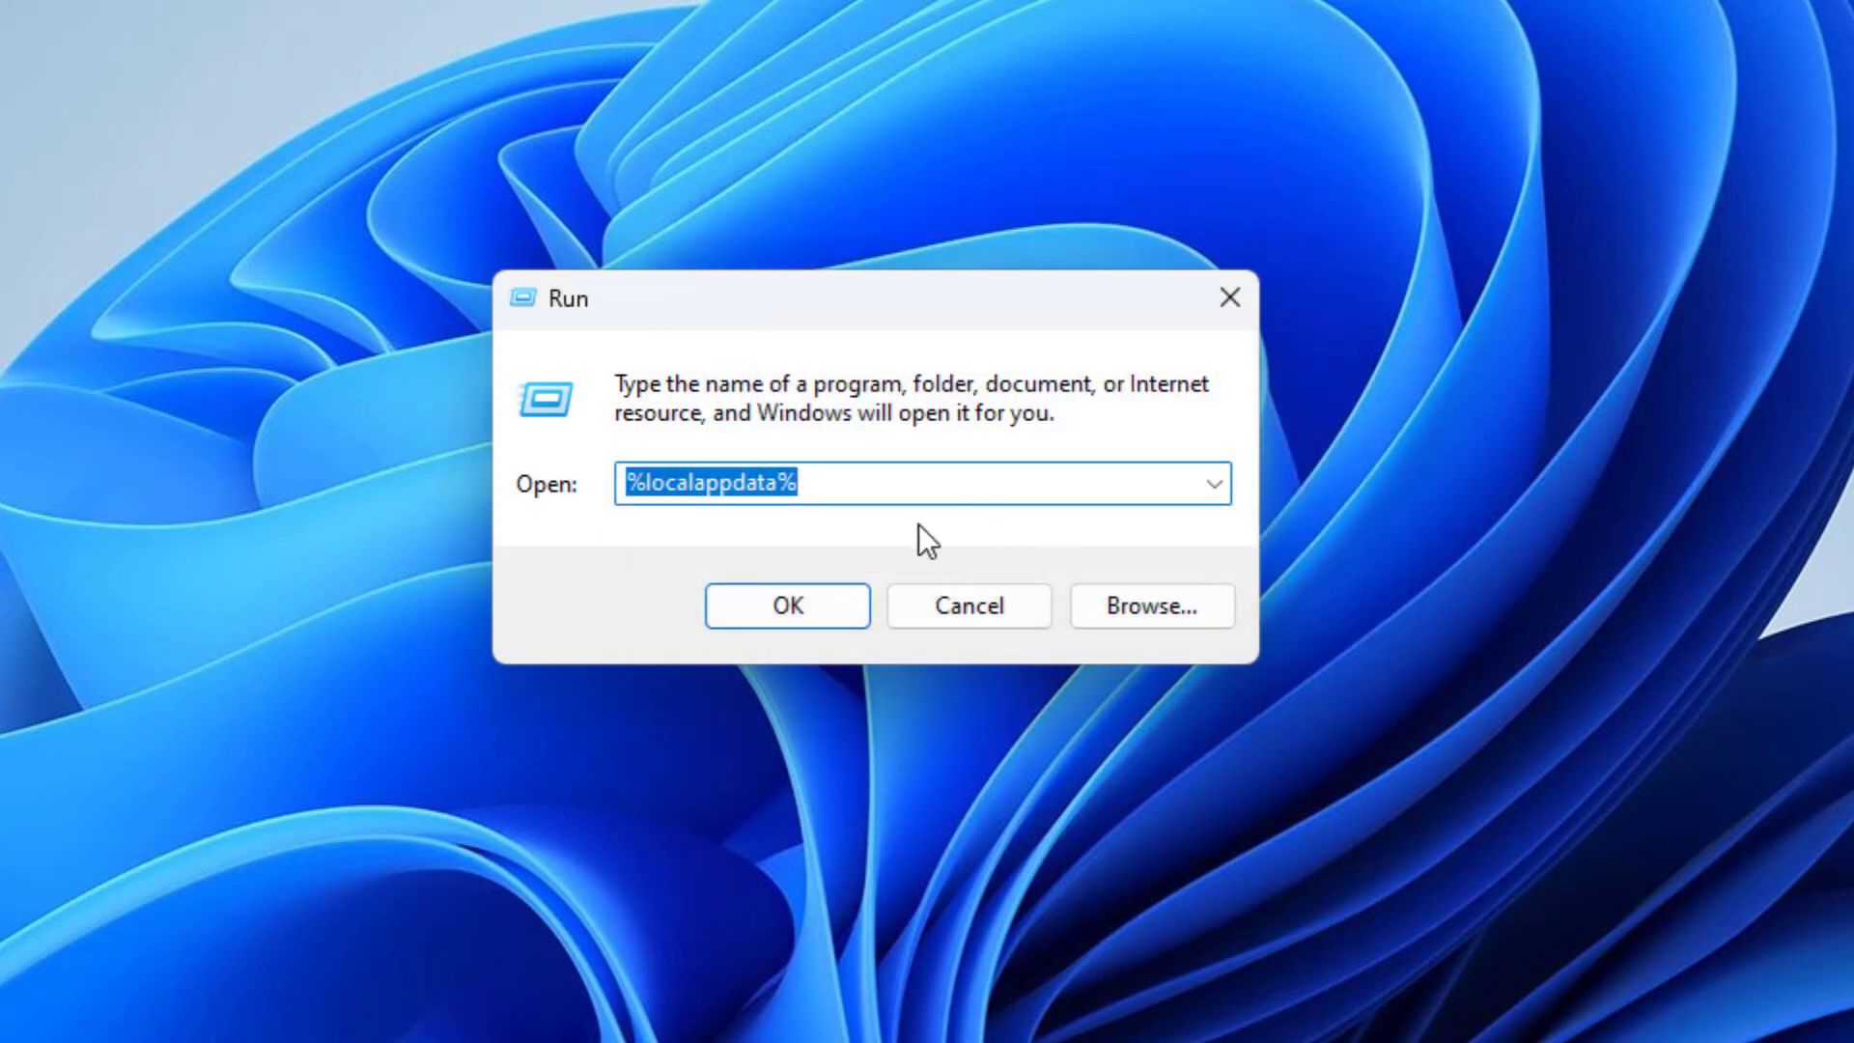
pyautogui.click(836, 482)
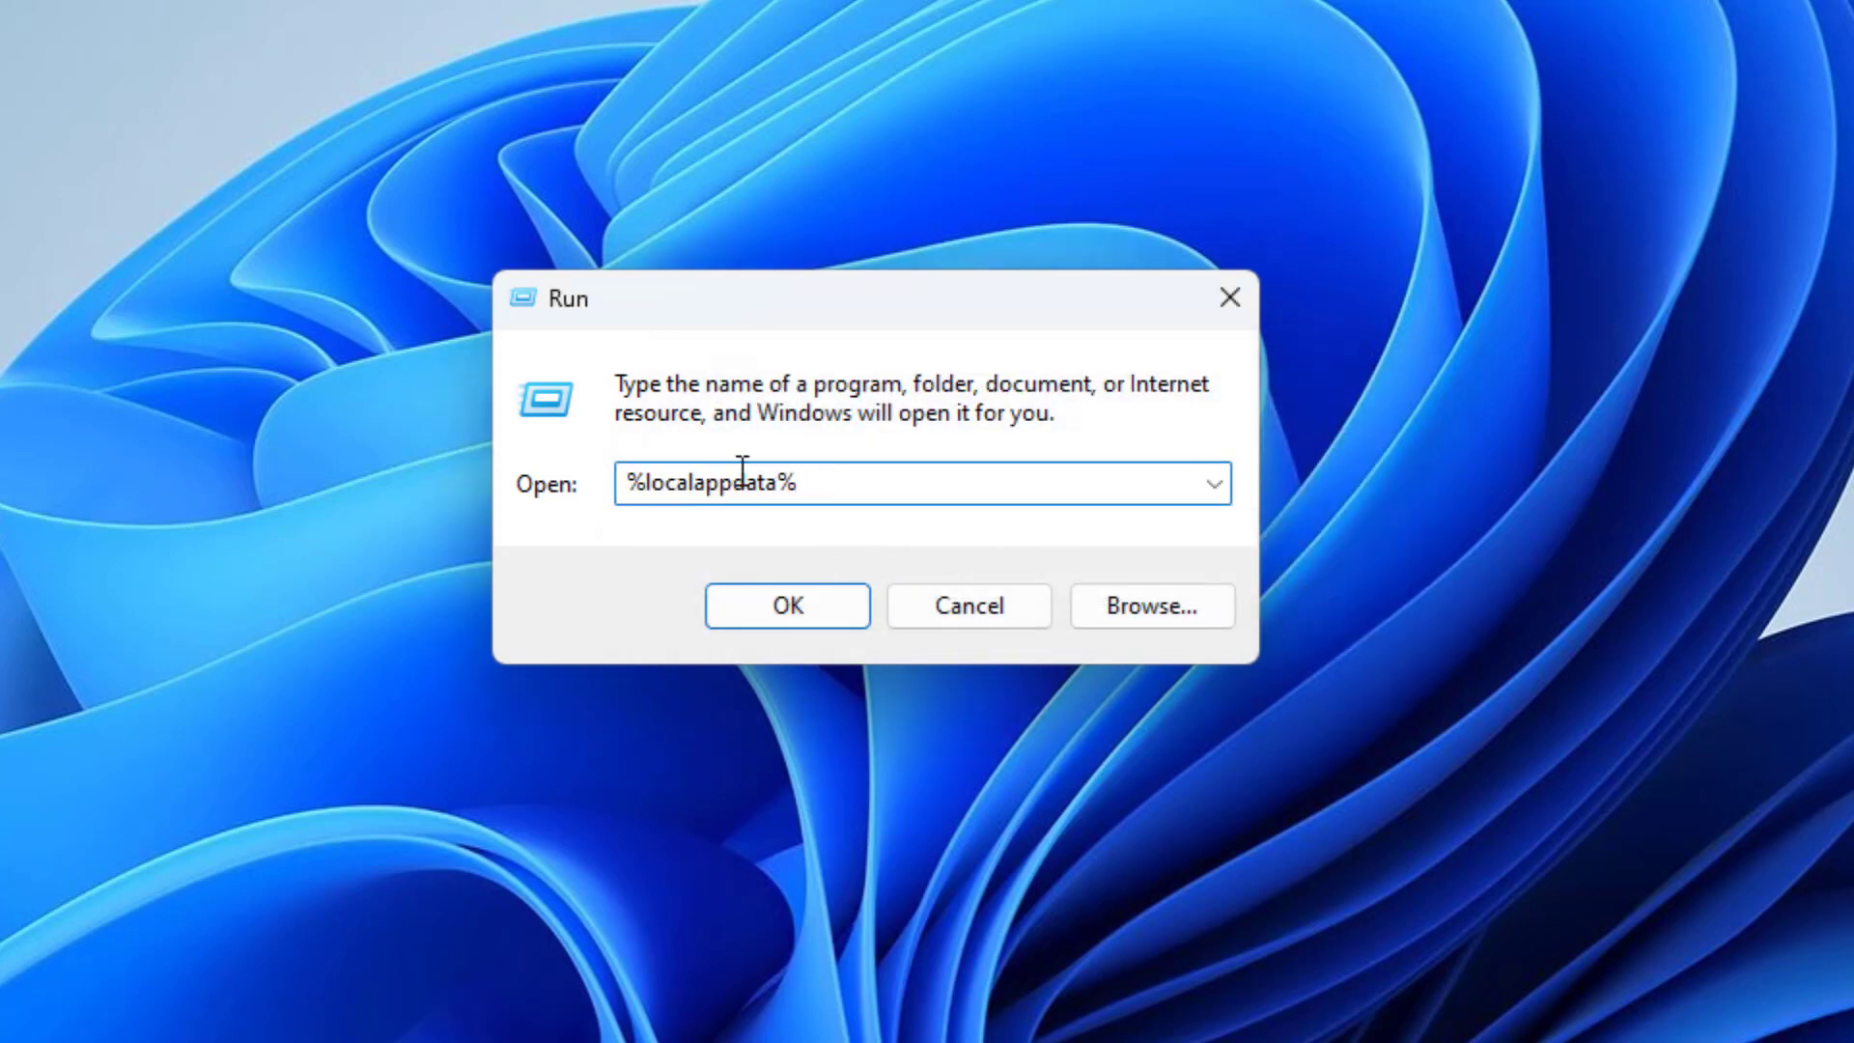
pyautogui.click(790, 608)
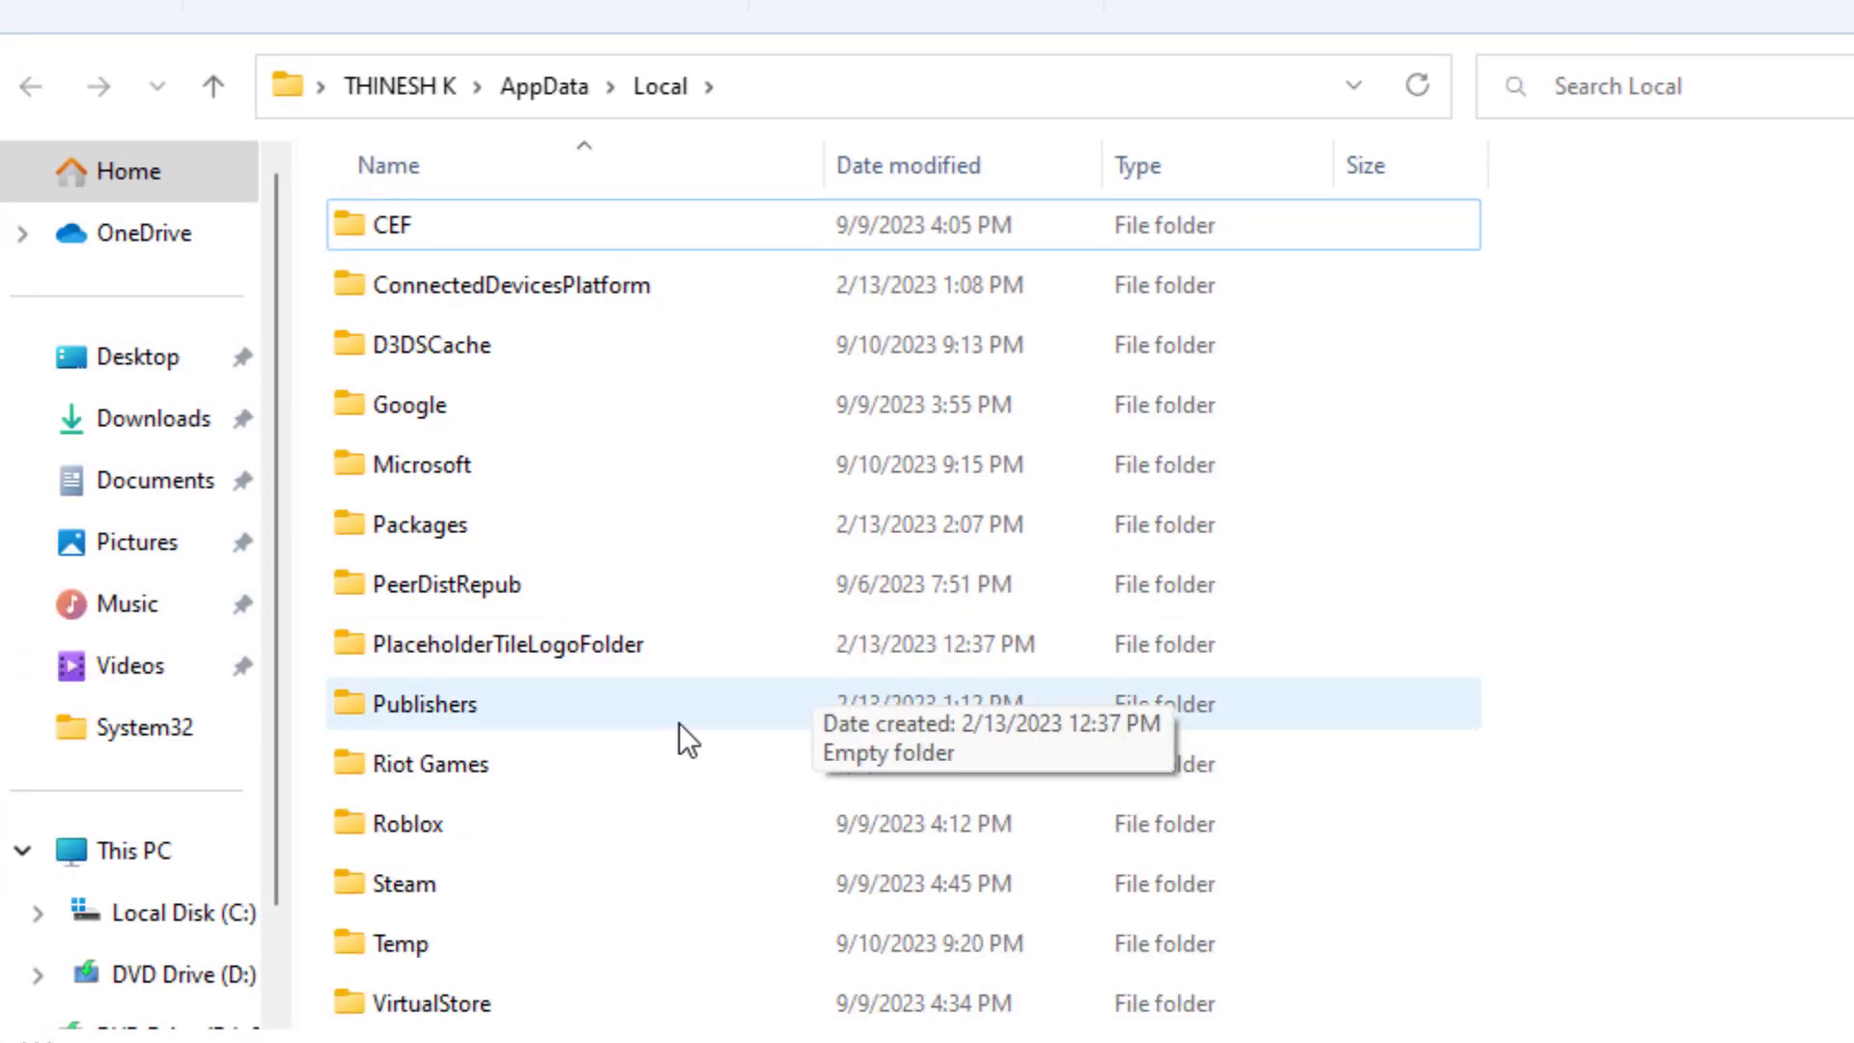
# Step: Open the Data folder inside Riot Games > Riot Client
pyautogui.doubleClick(525, 767)
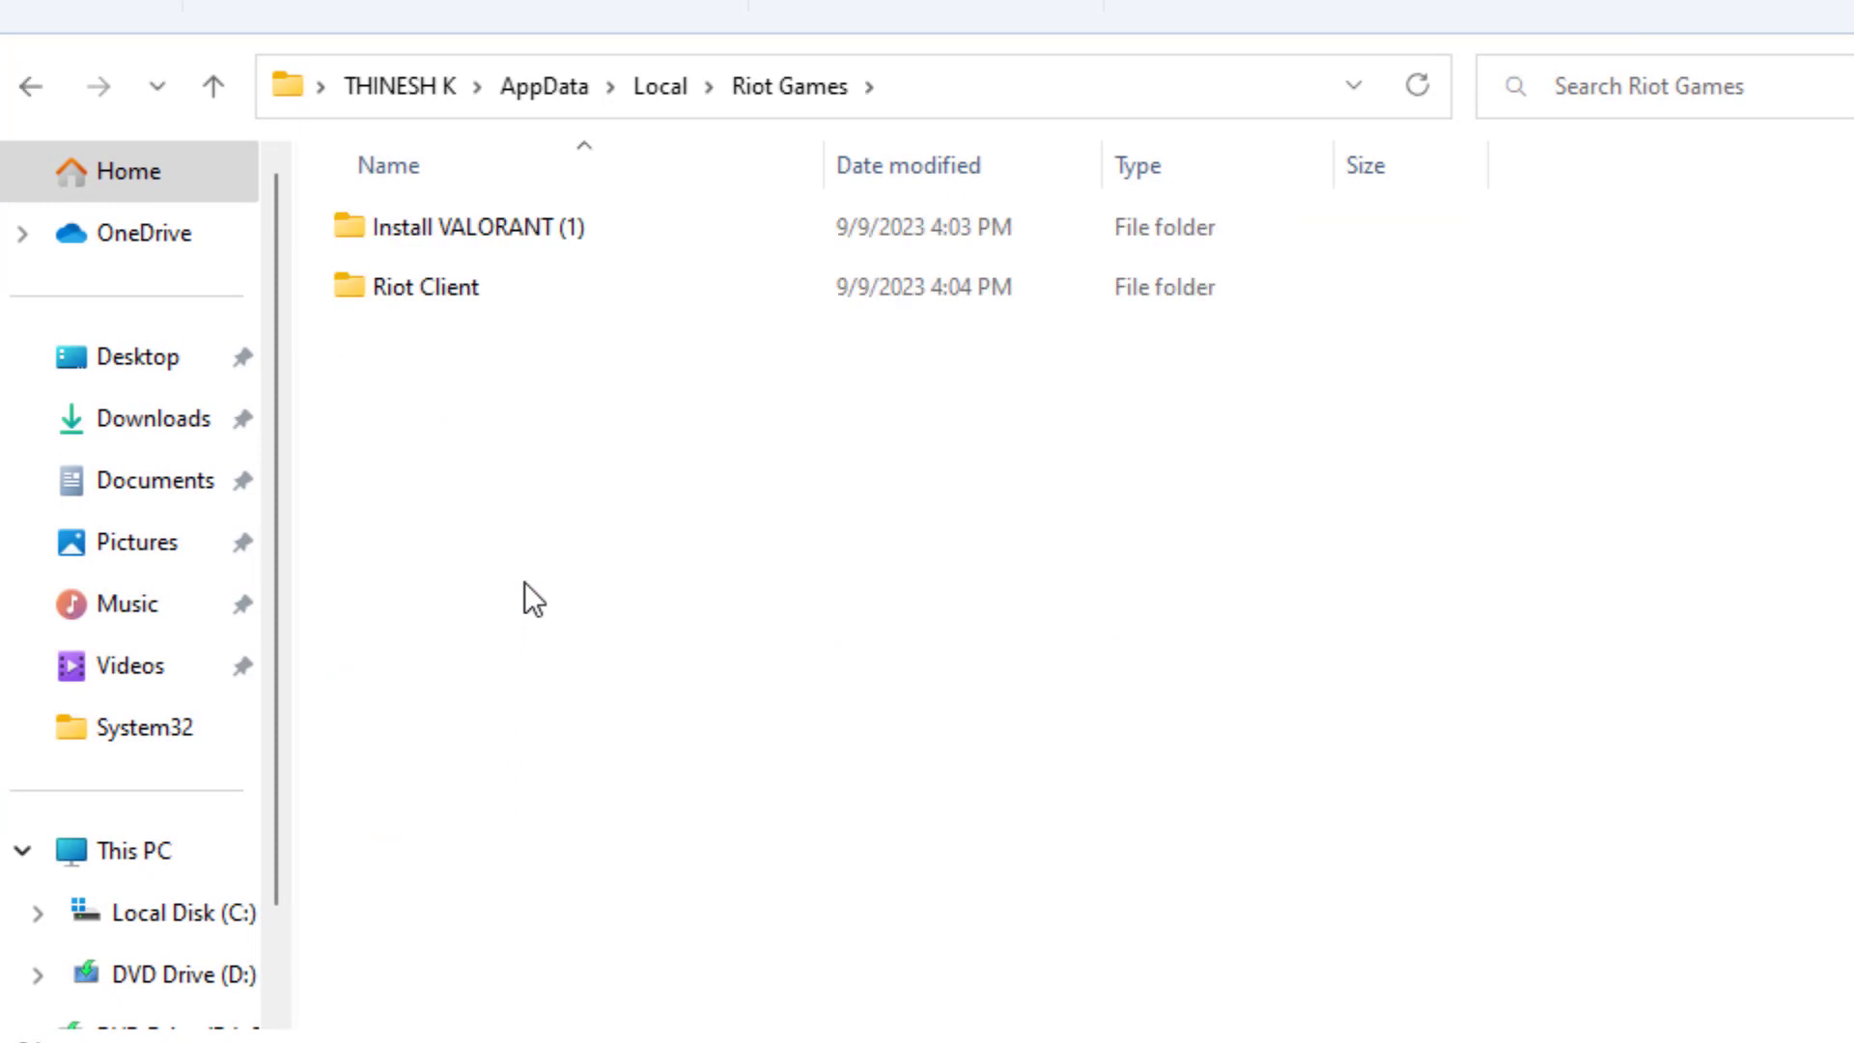
pyautogui.click(424, 284)
pyautogui.doubleClick(461, 288)
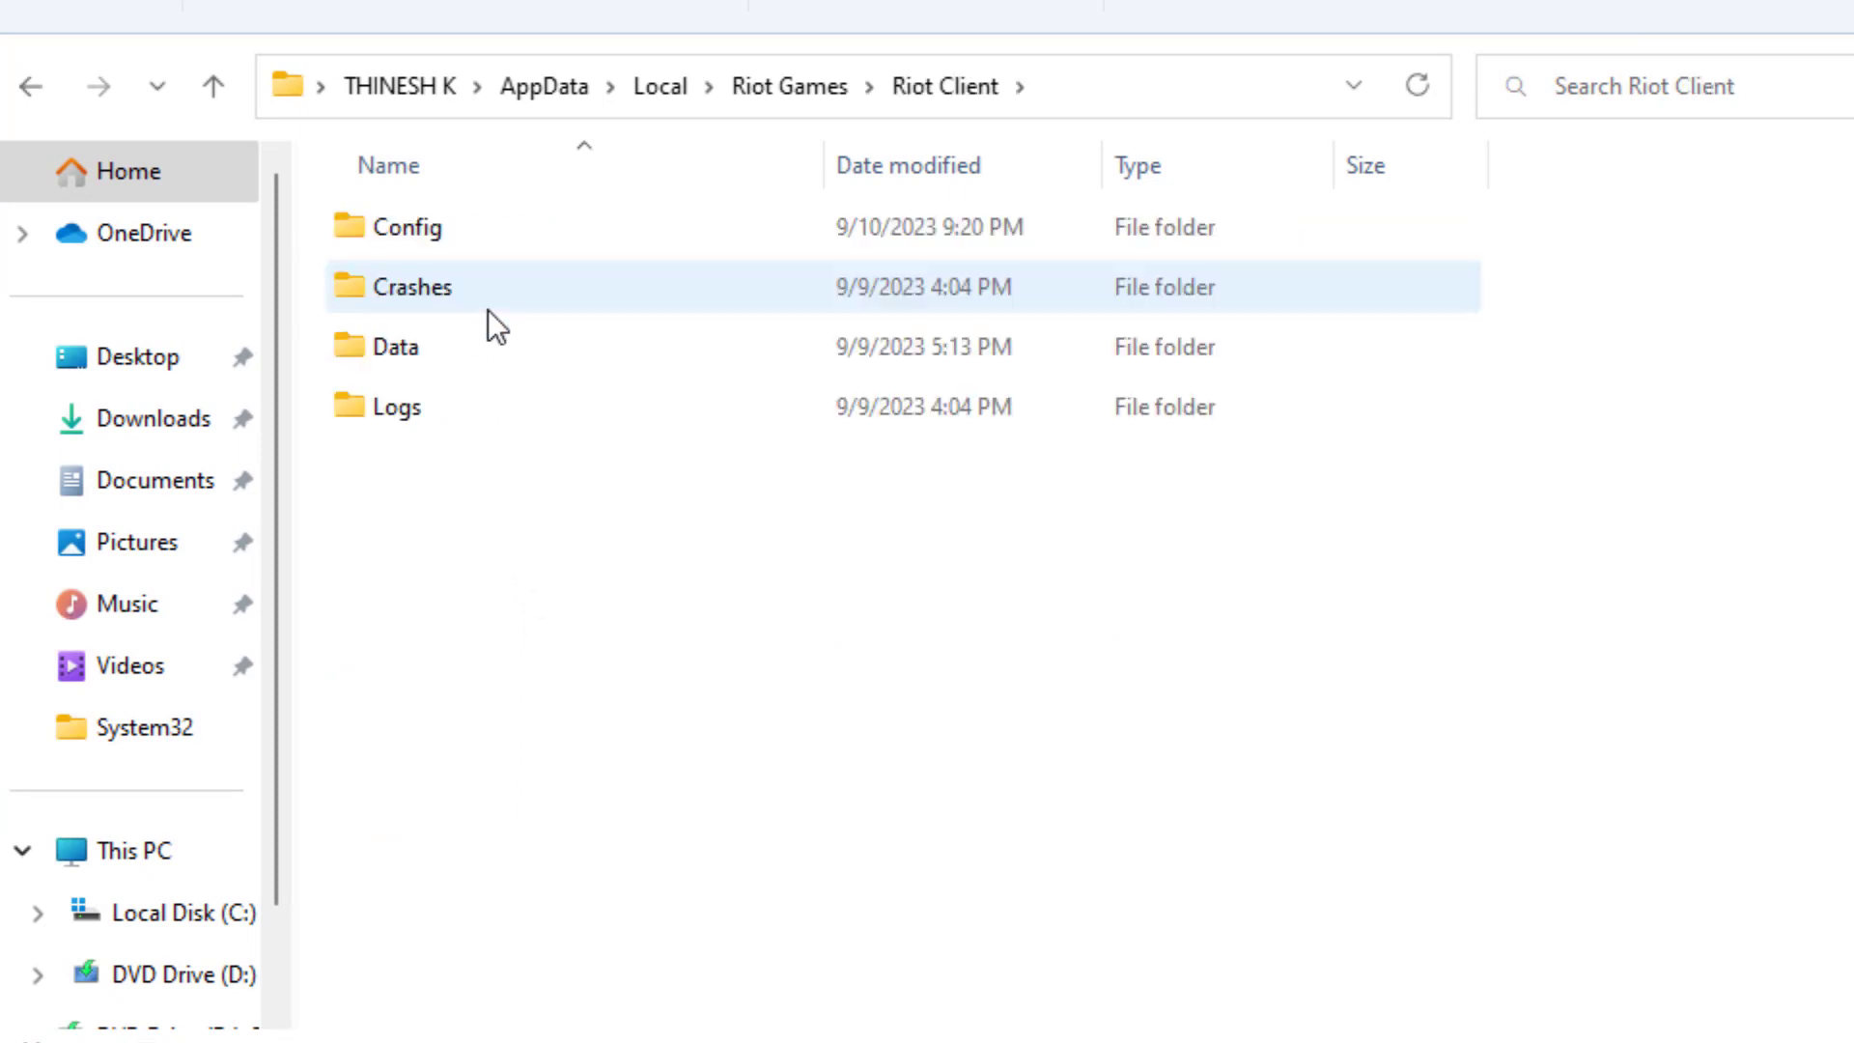
pyautogui.doubleClick(518, 346)
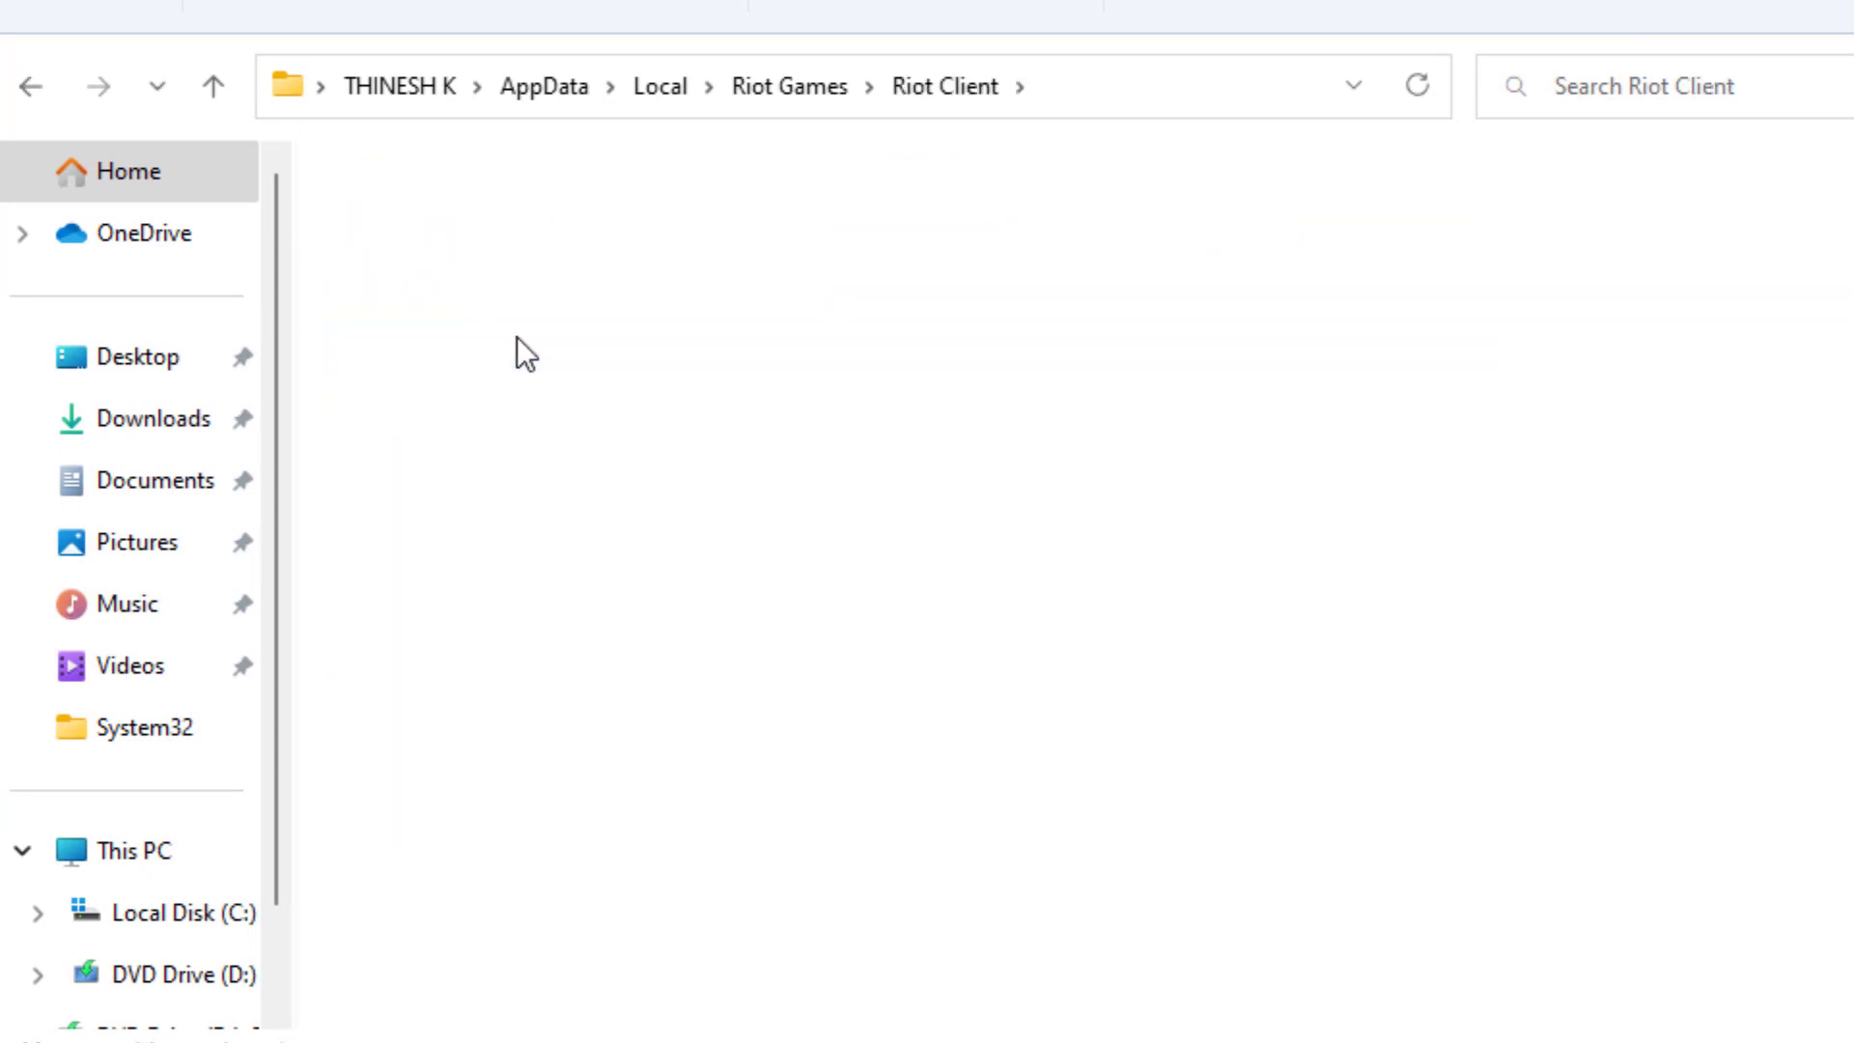
# Step: Rename RiotGamesPrivateSettings.yaml to RiotGamesPrivateSettings.yaml.1, accept the extension change, and close the folder window
pyautogui.click(591, 290)
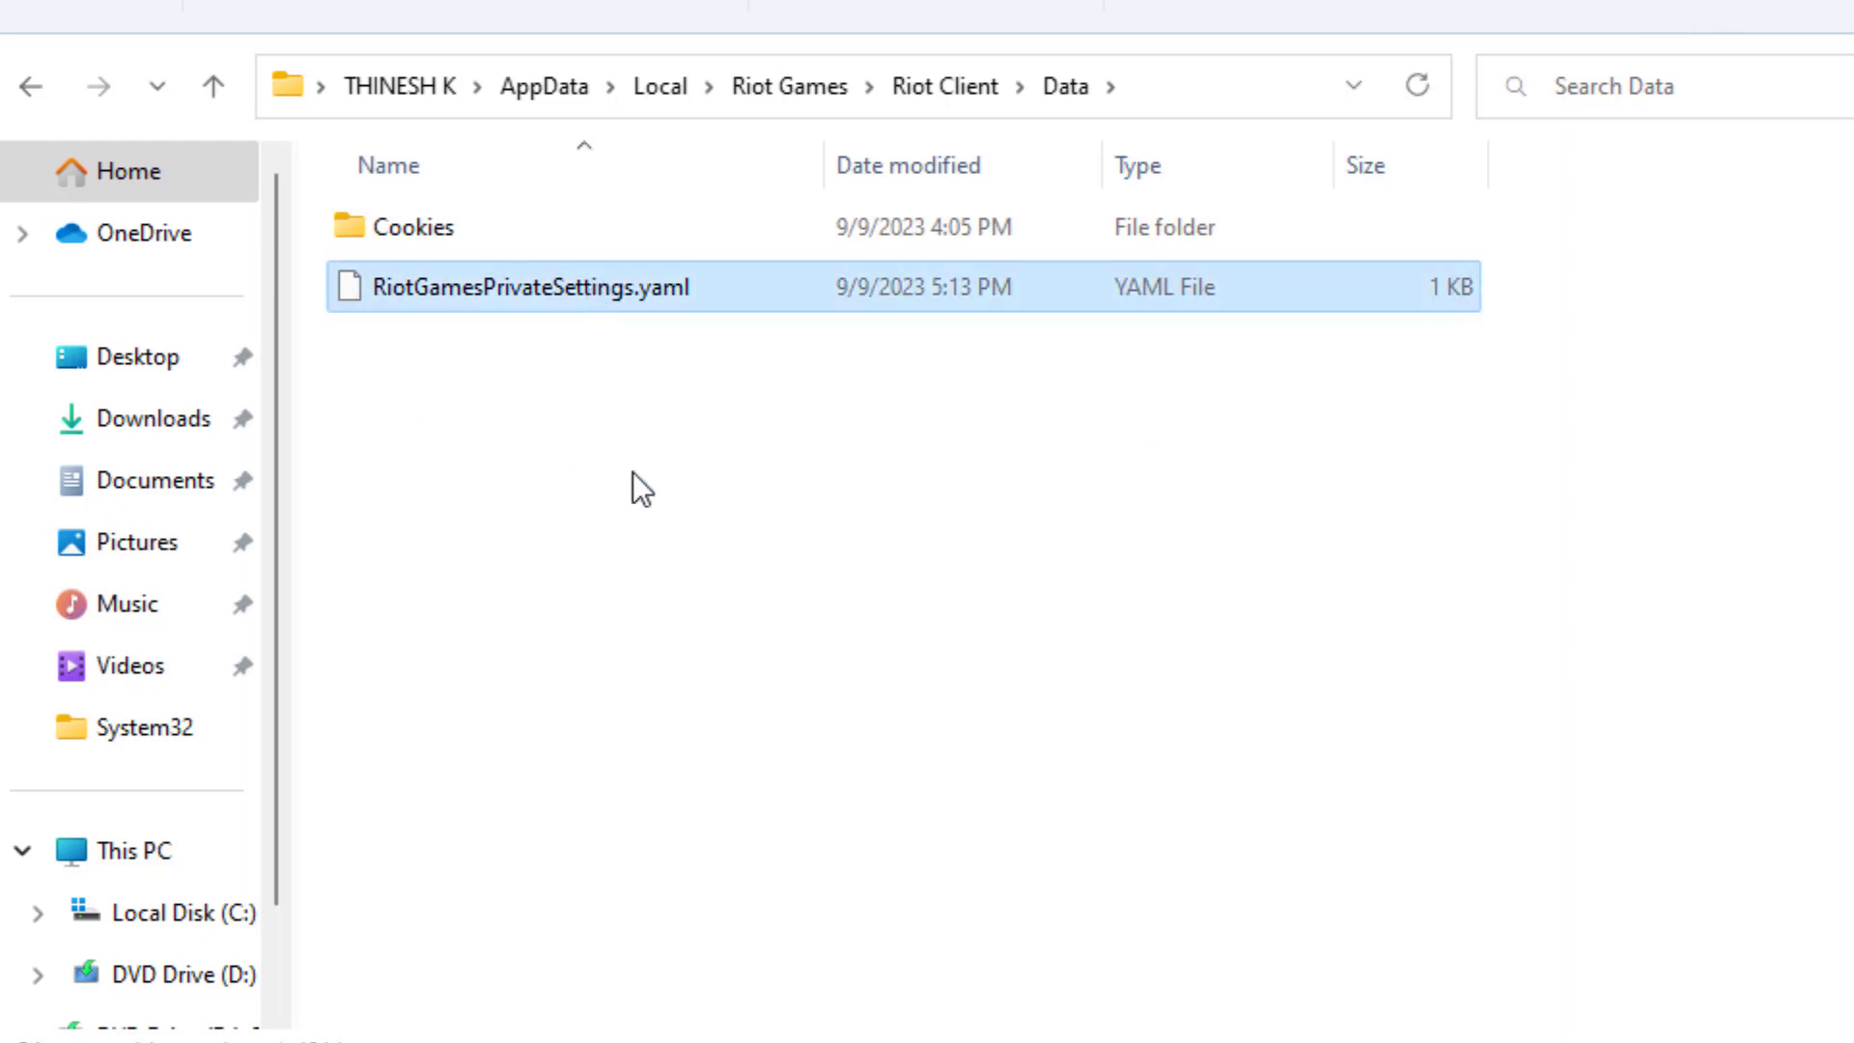
pyautogui.rightClick(604, 284)
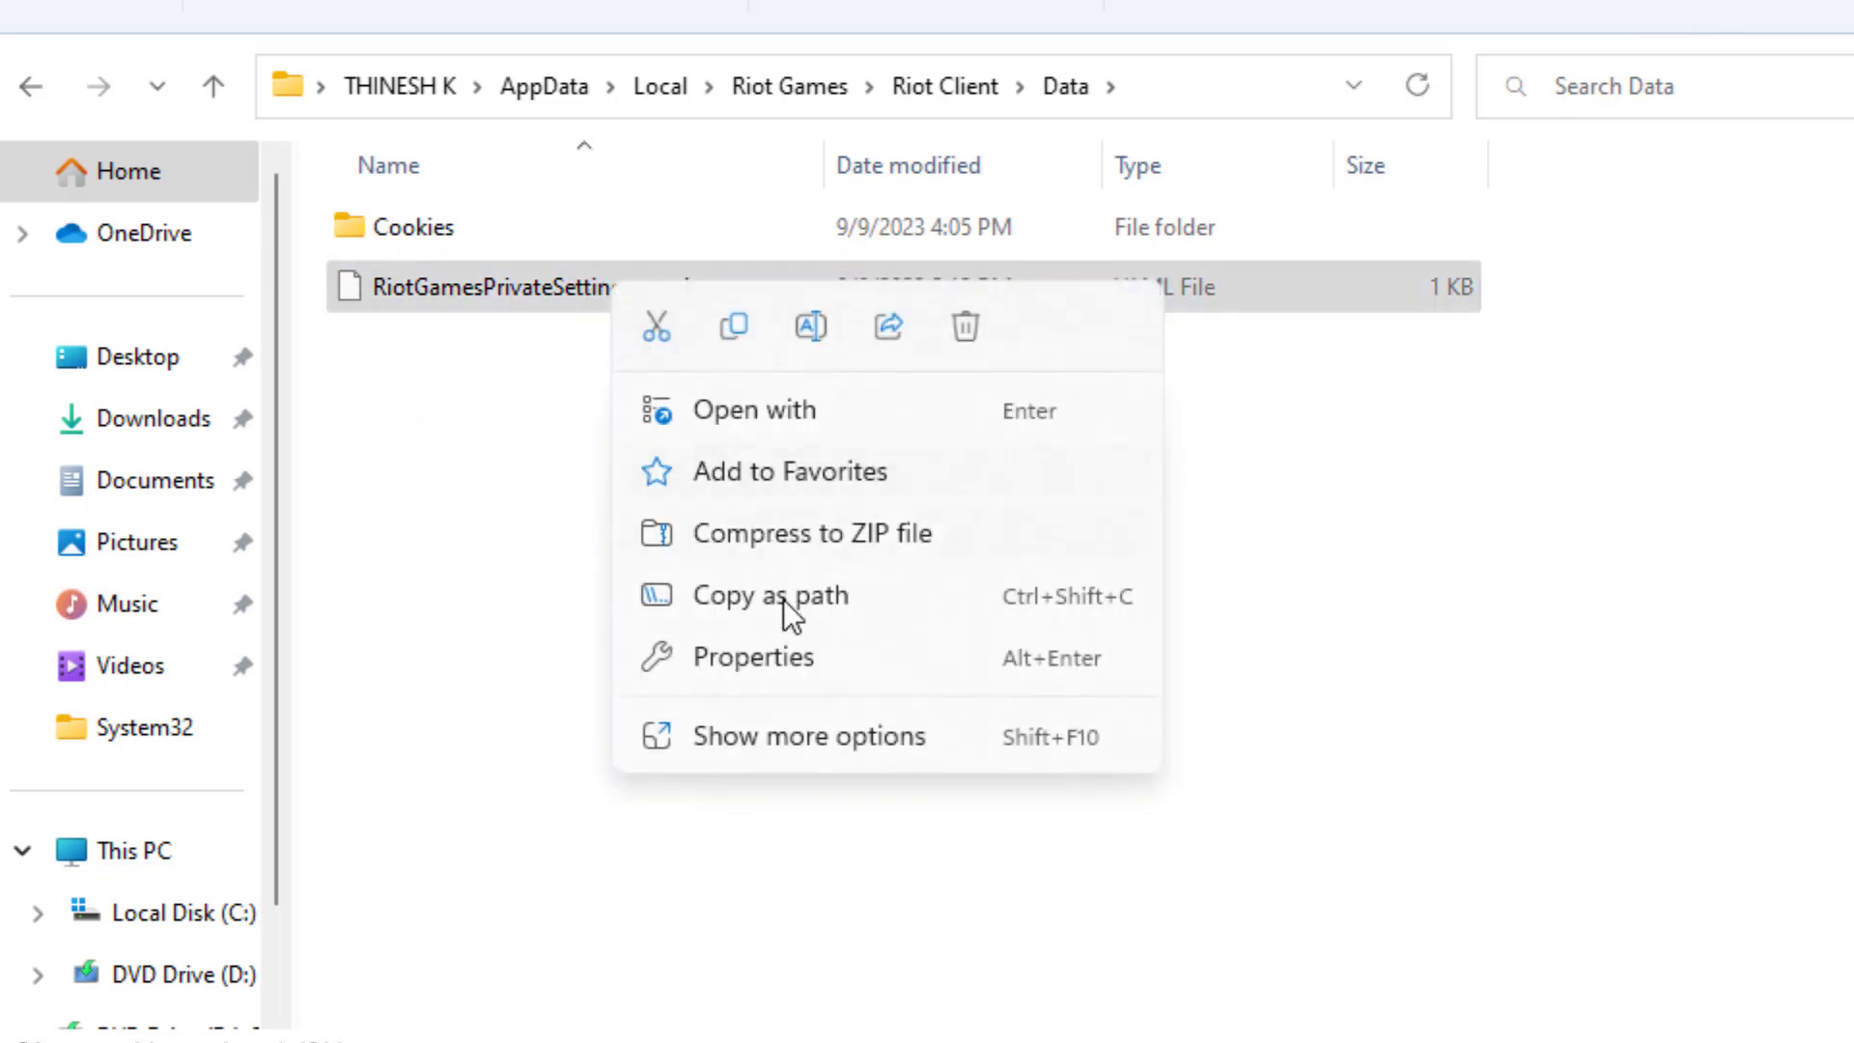
pyautogui.click(811, 325)
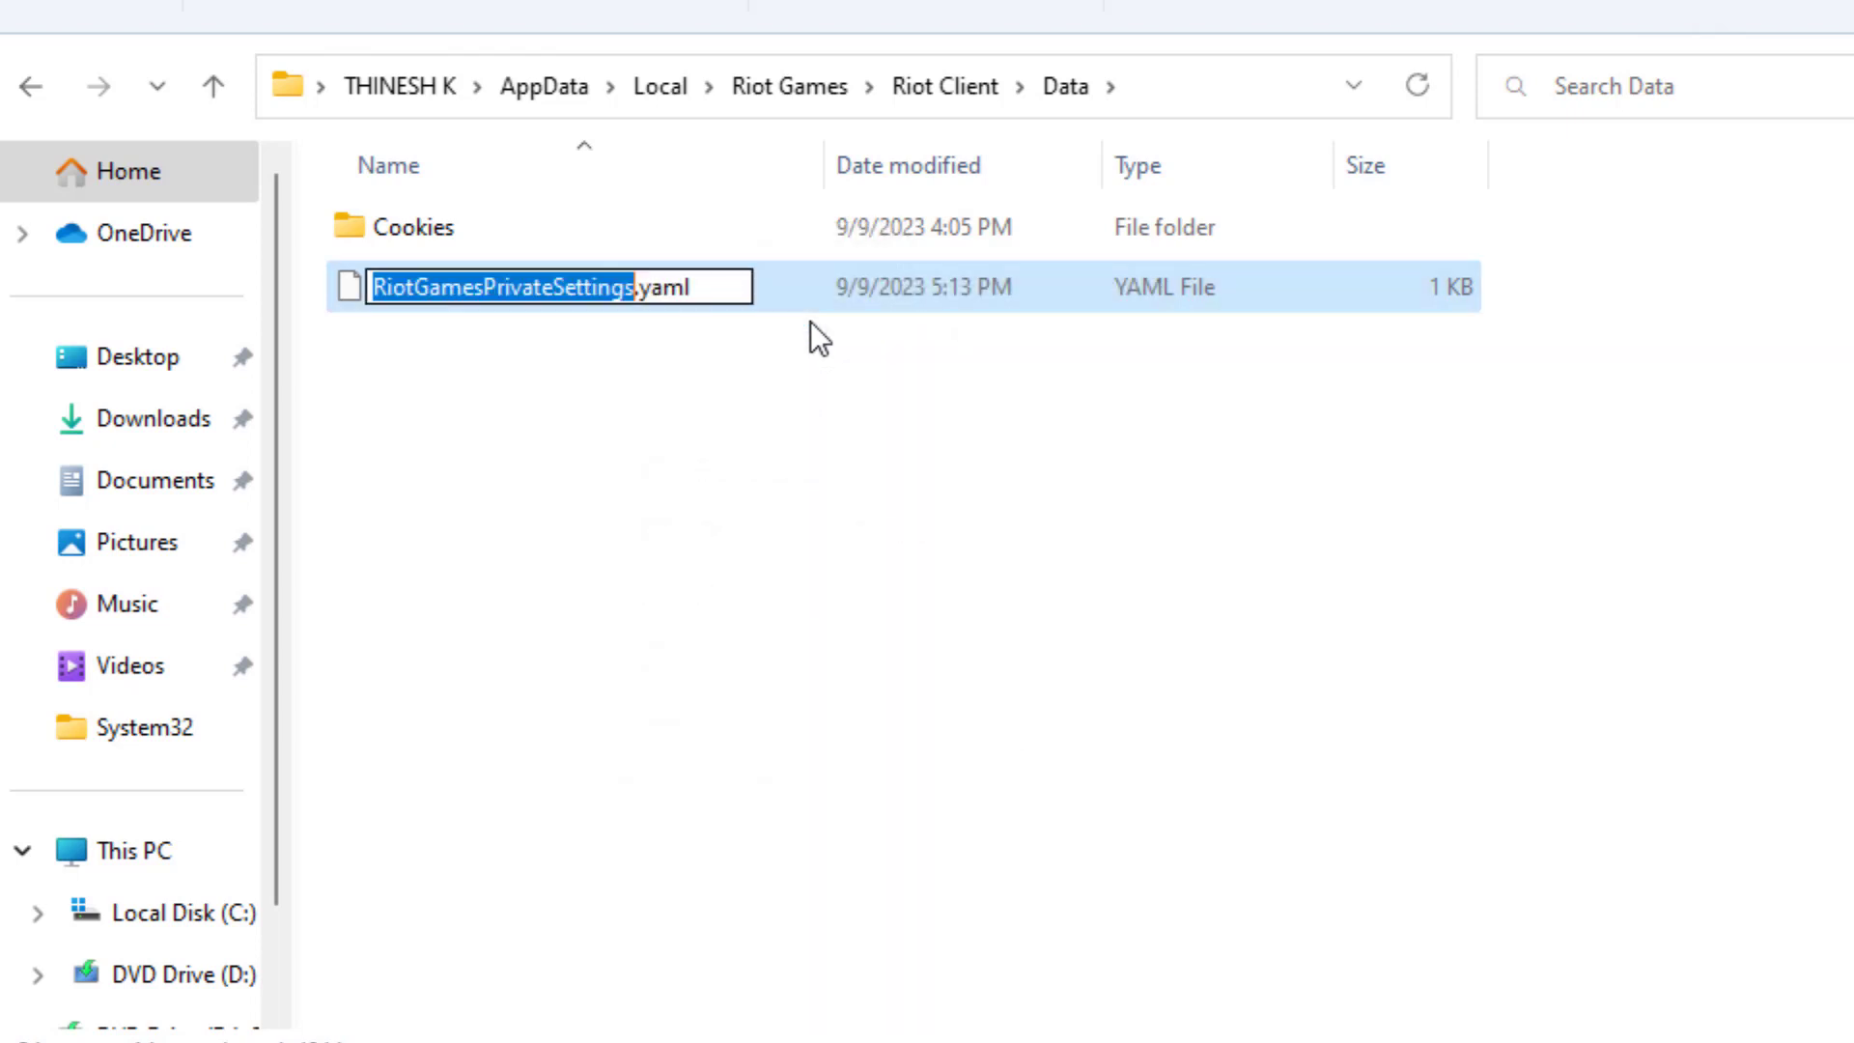
pyautogui.click(714, 290)
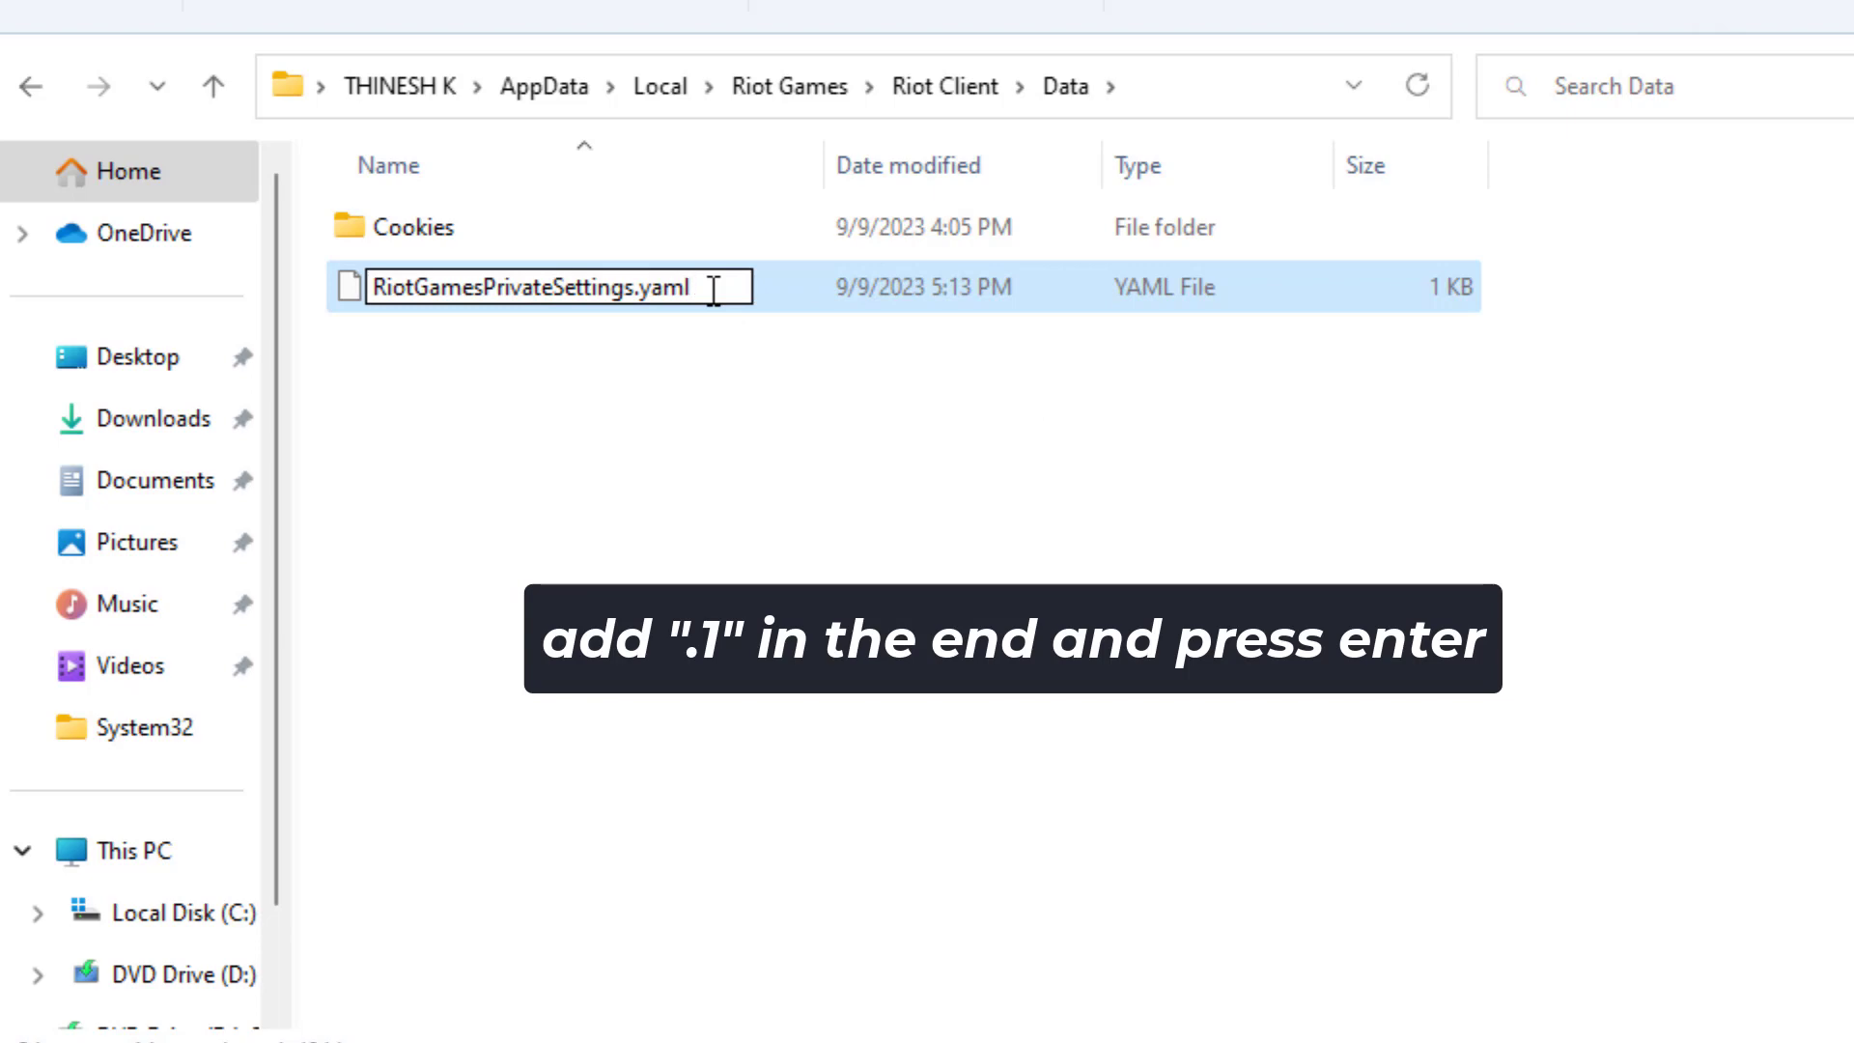
pyautogui.write('.1')
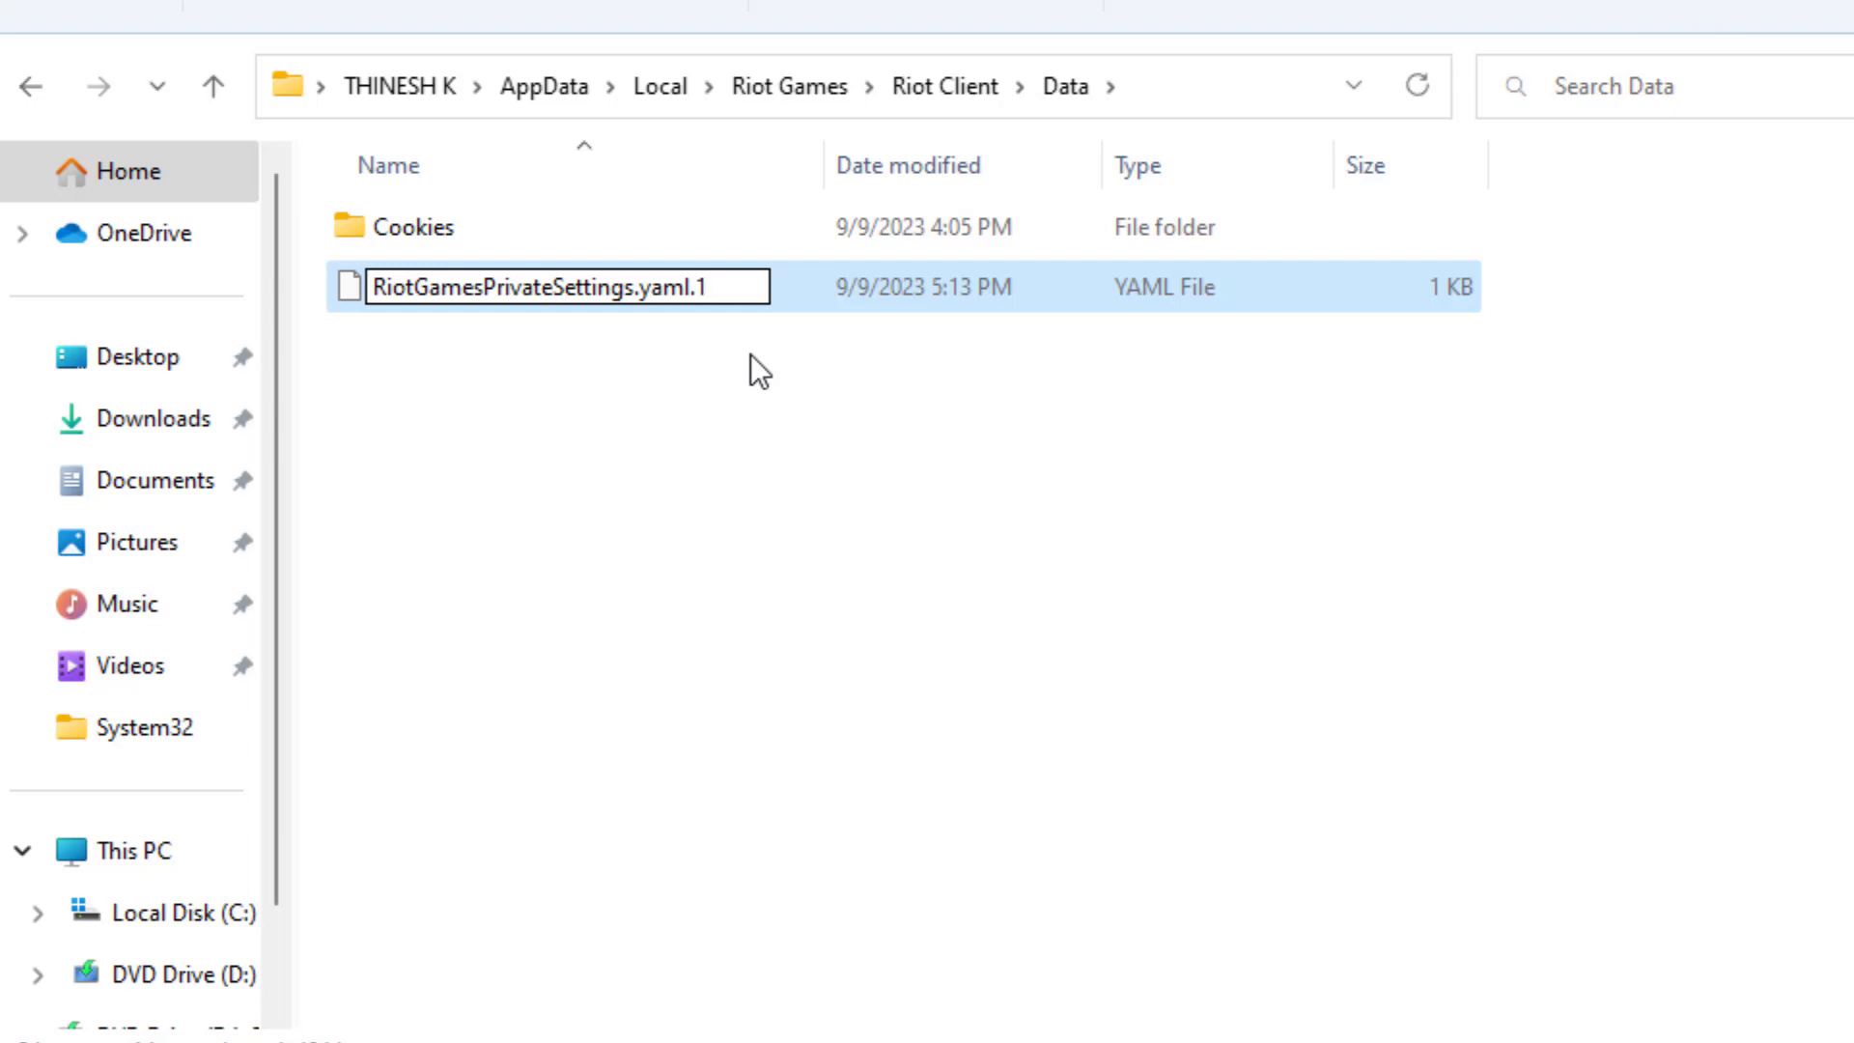
pyautogui.press('Return')
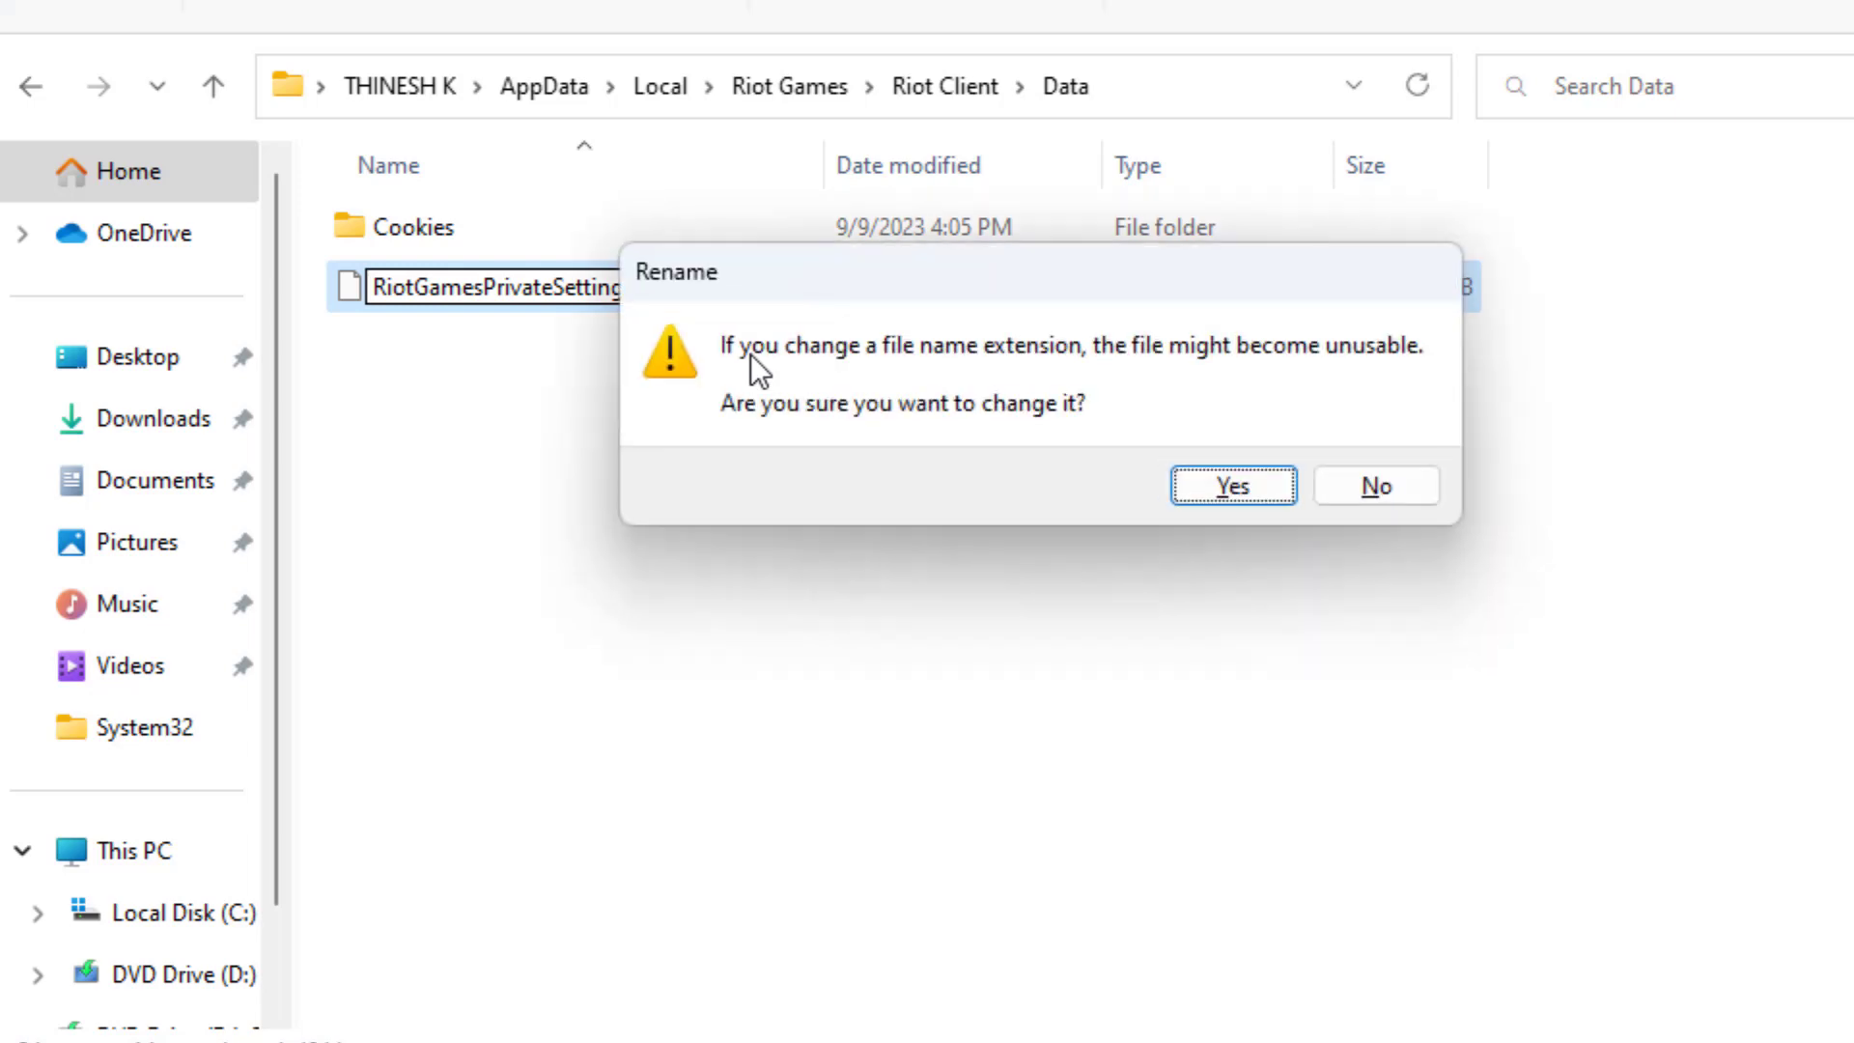
pyautogui.click(1233, 486)
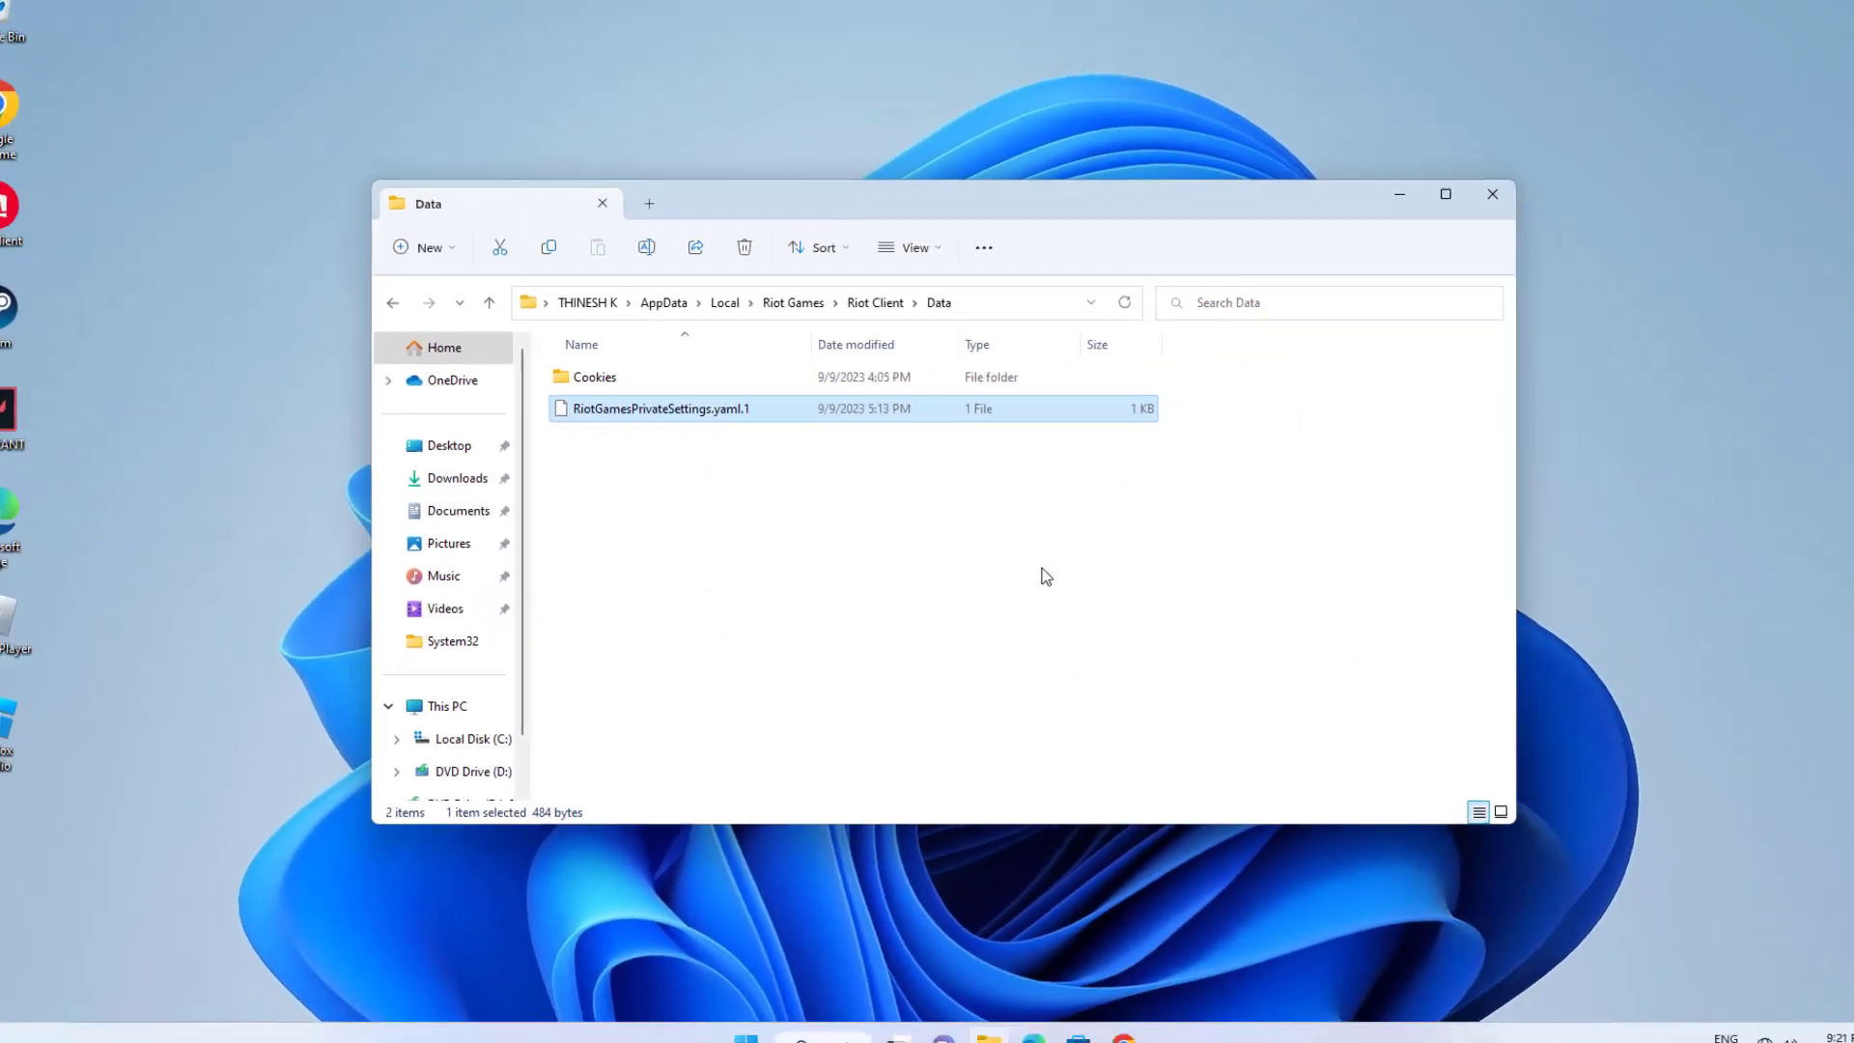
pyautogui.click(1449, 212)
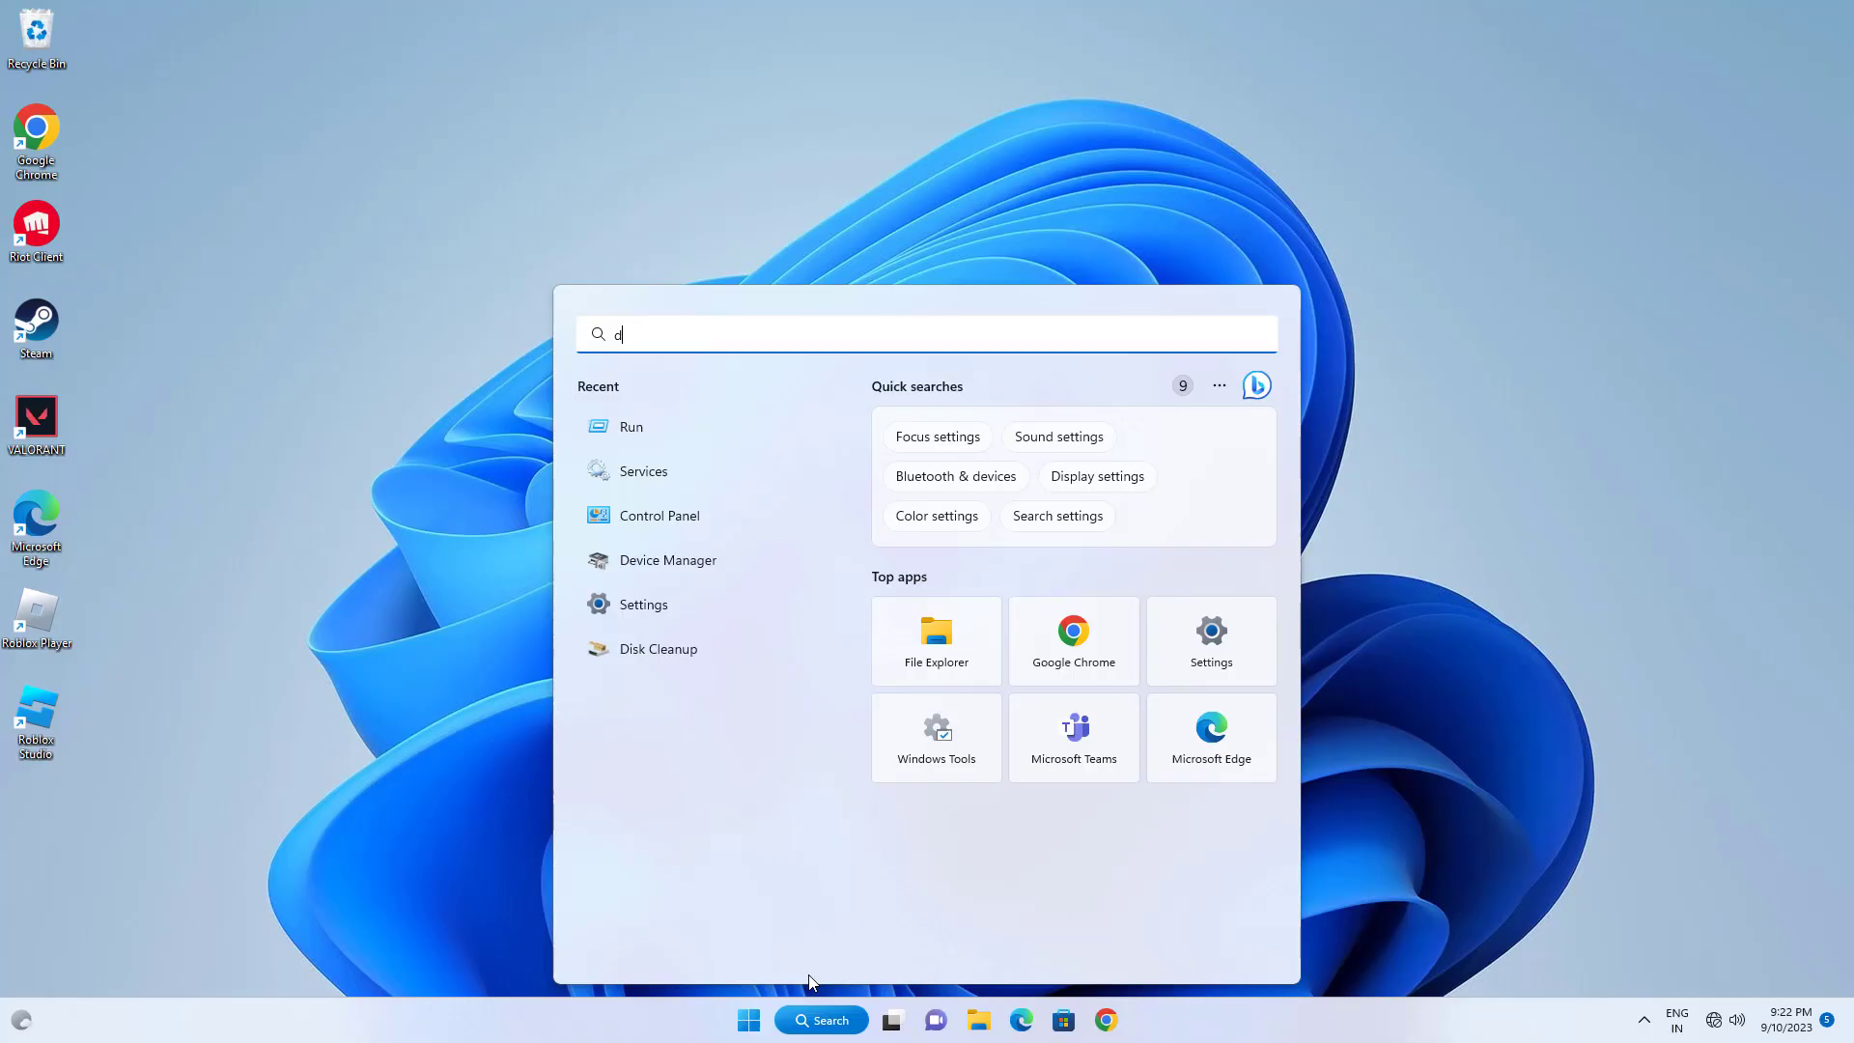
# Step: Open Device Manager and search automatically for updated drivers for the VMware SVGA 3D display adapter, closing the wizard when done
pyautogui.write('dev')
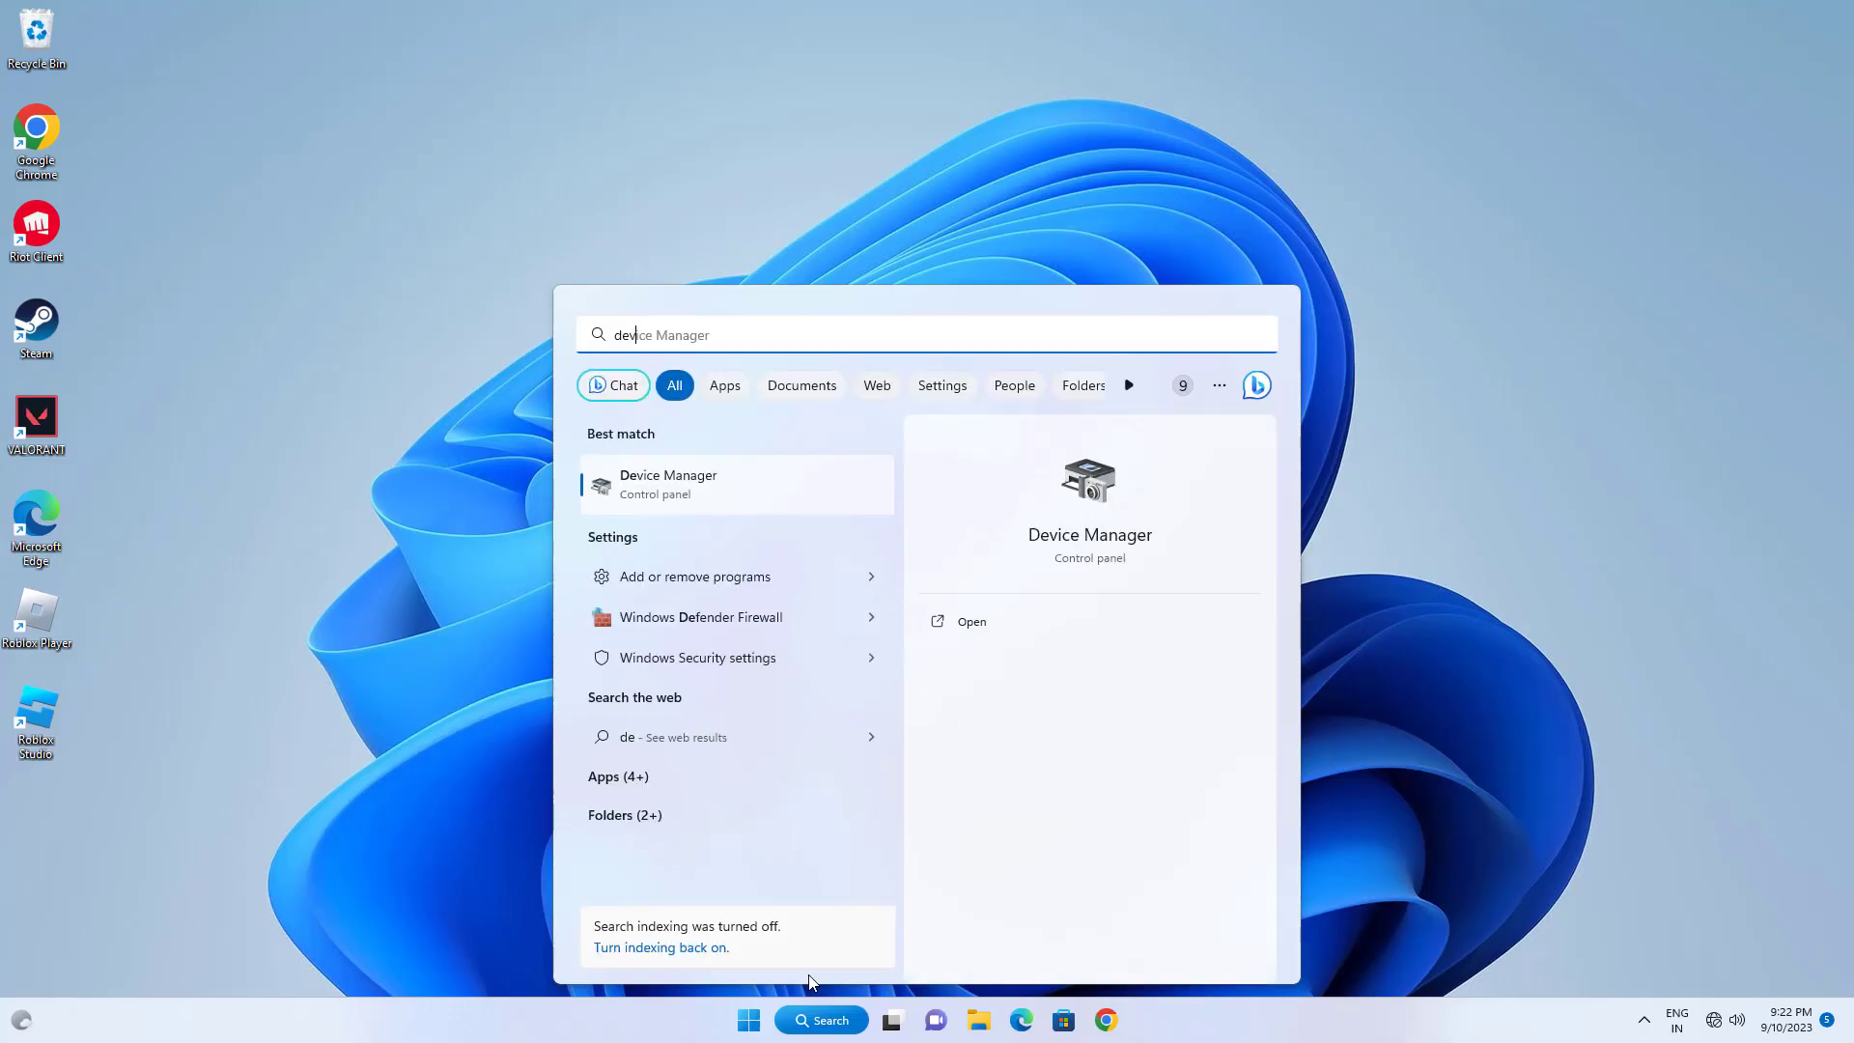
pyautogui.click(676, 478)
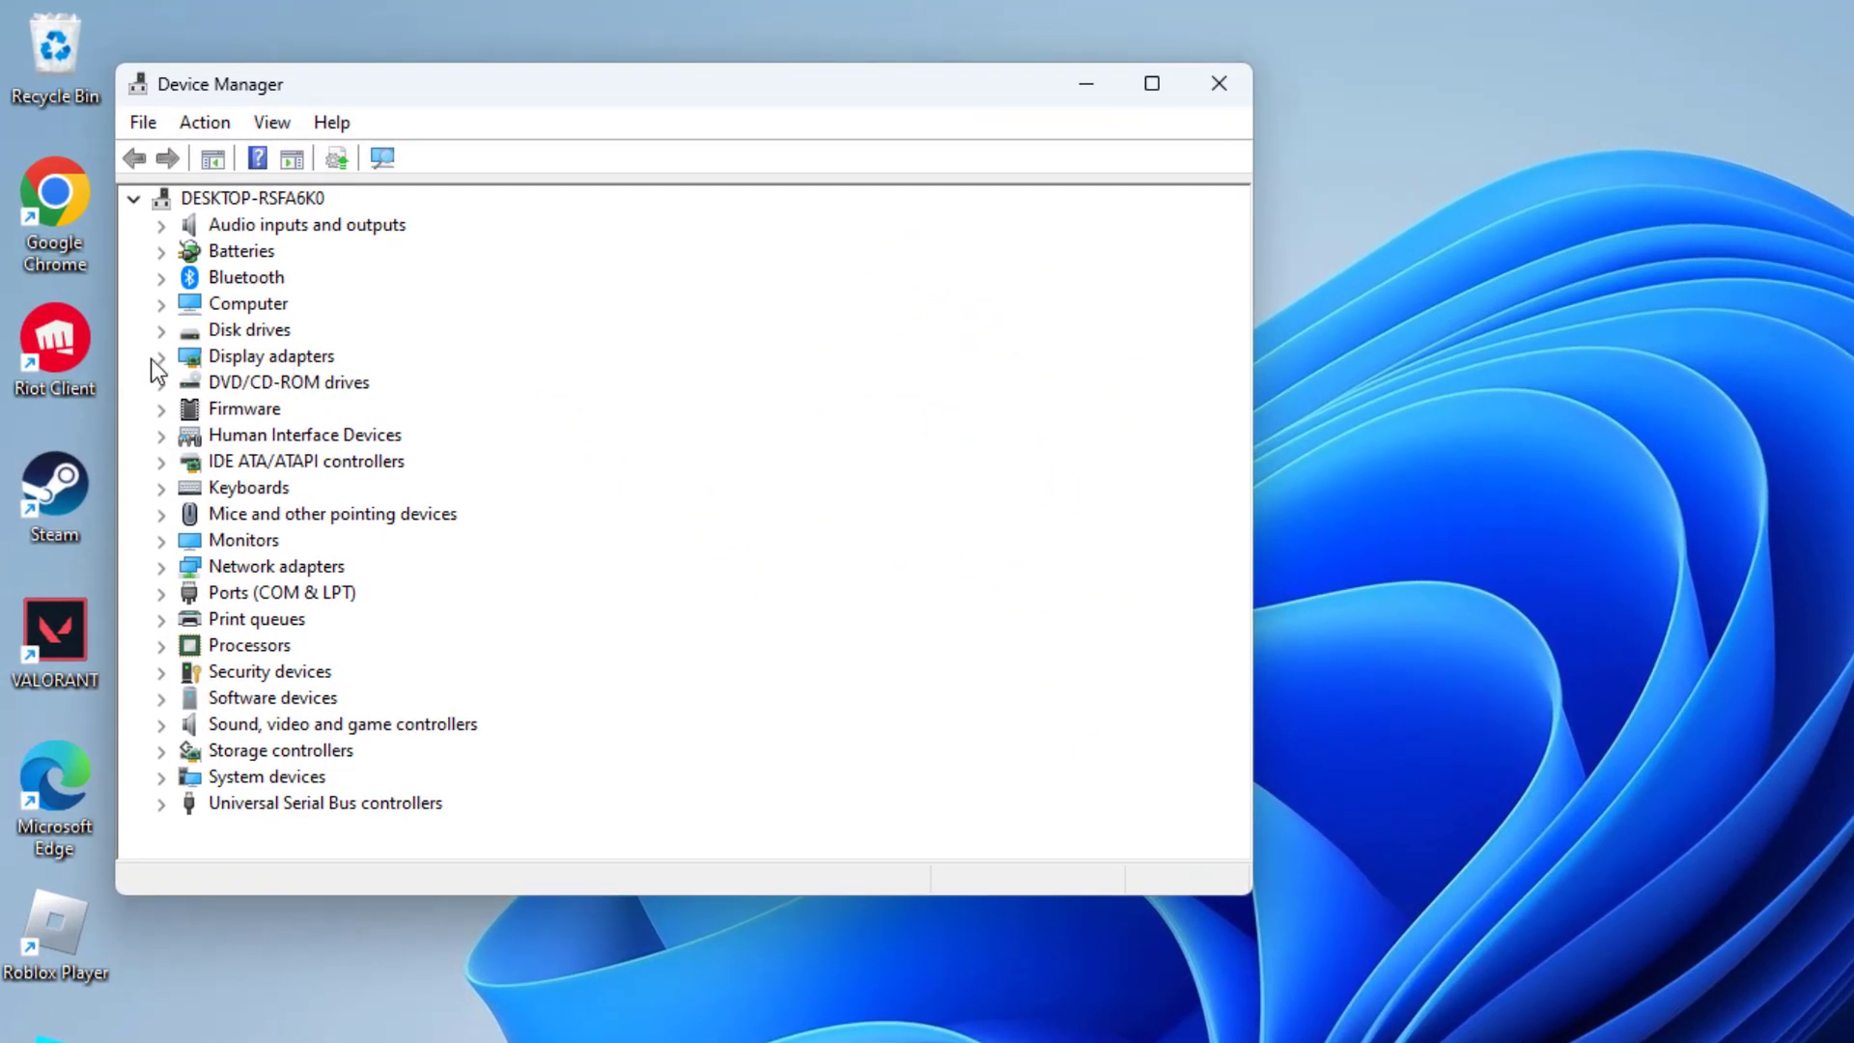
pyautogui.click(161, 356)
pyautogui.rightClick(307, 380)
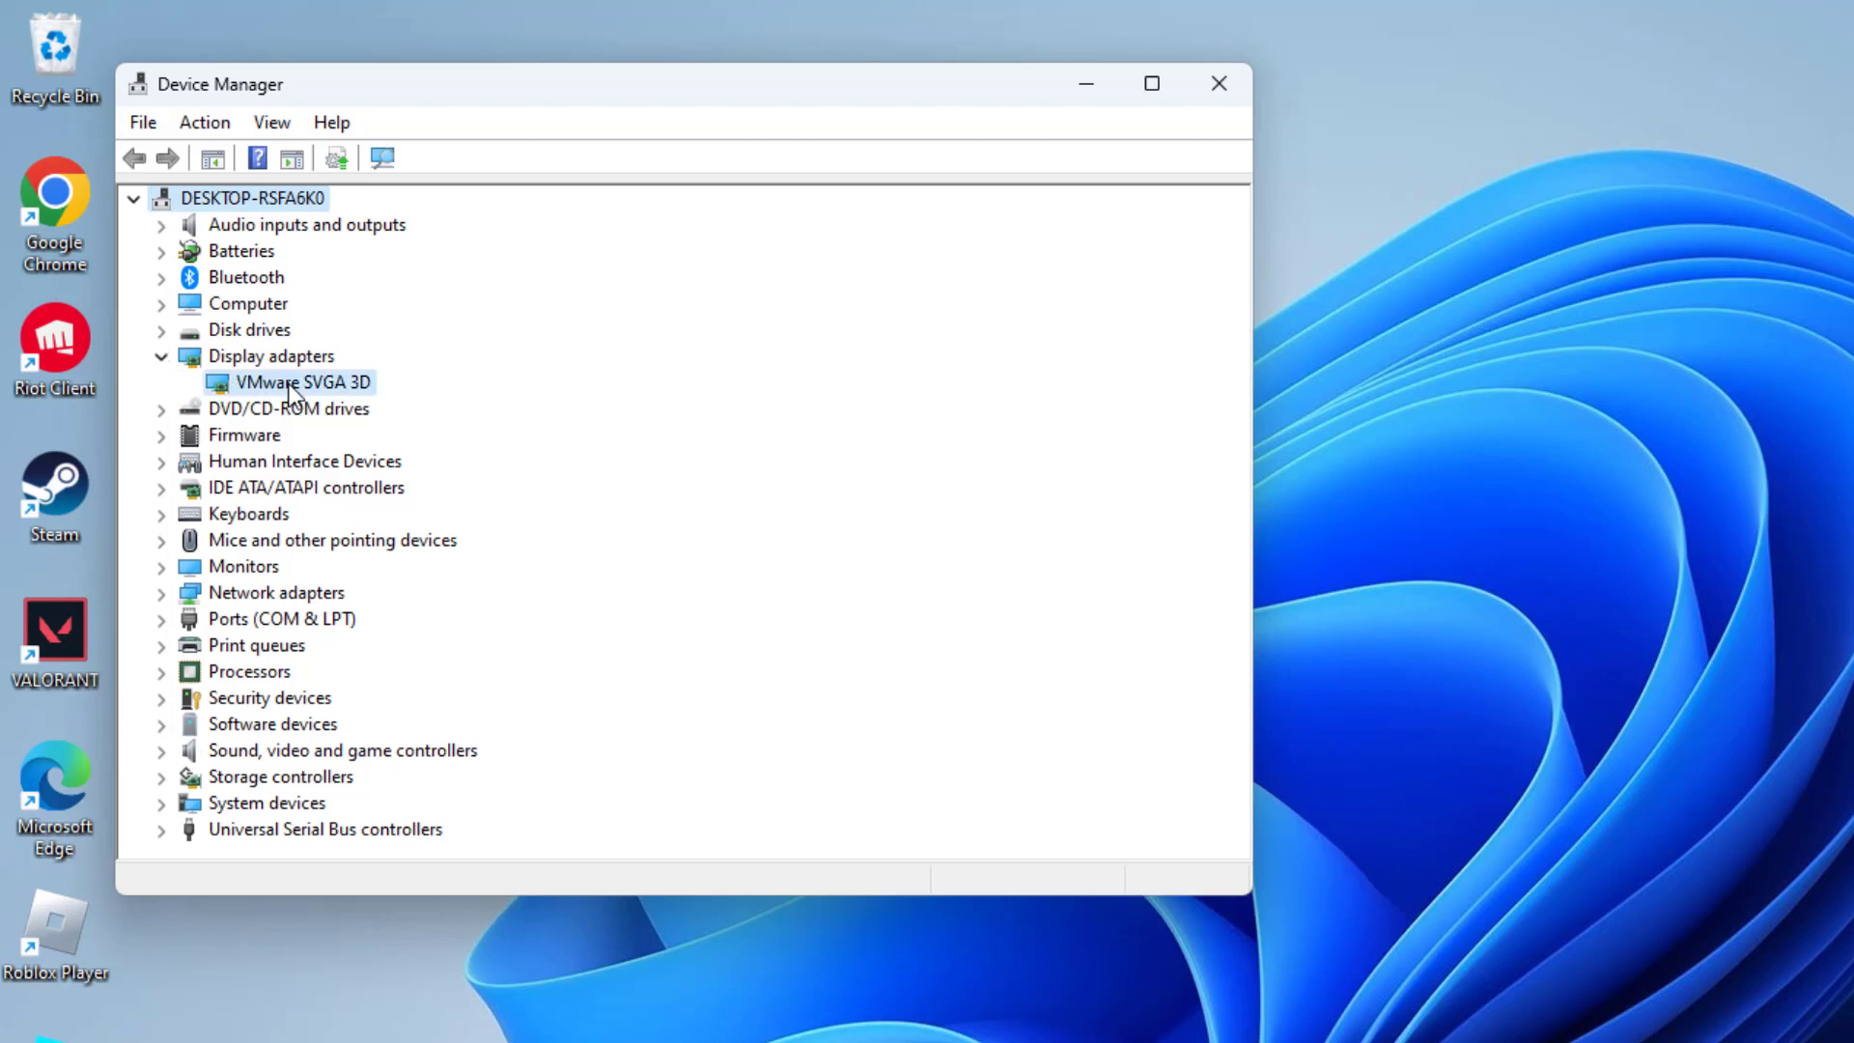
pyautogui.click(447, 396)
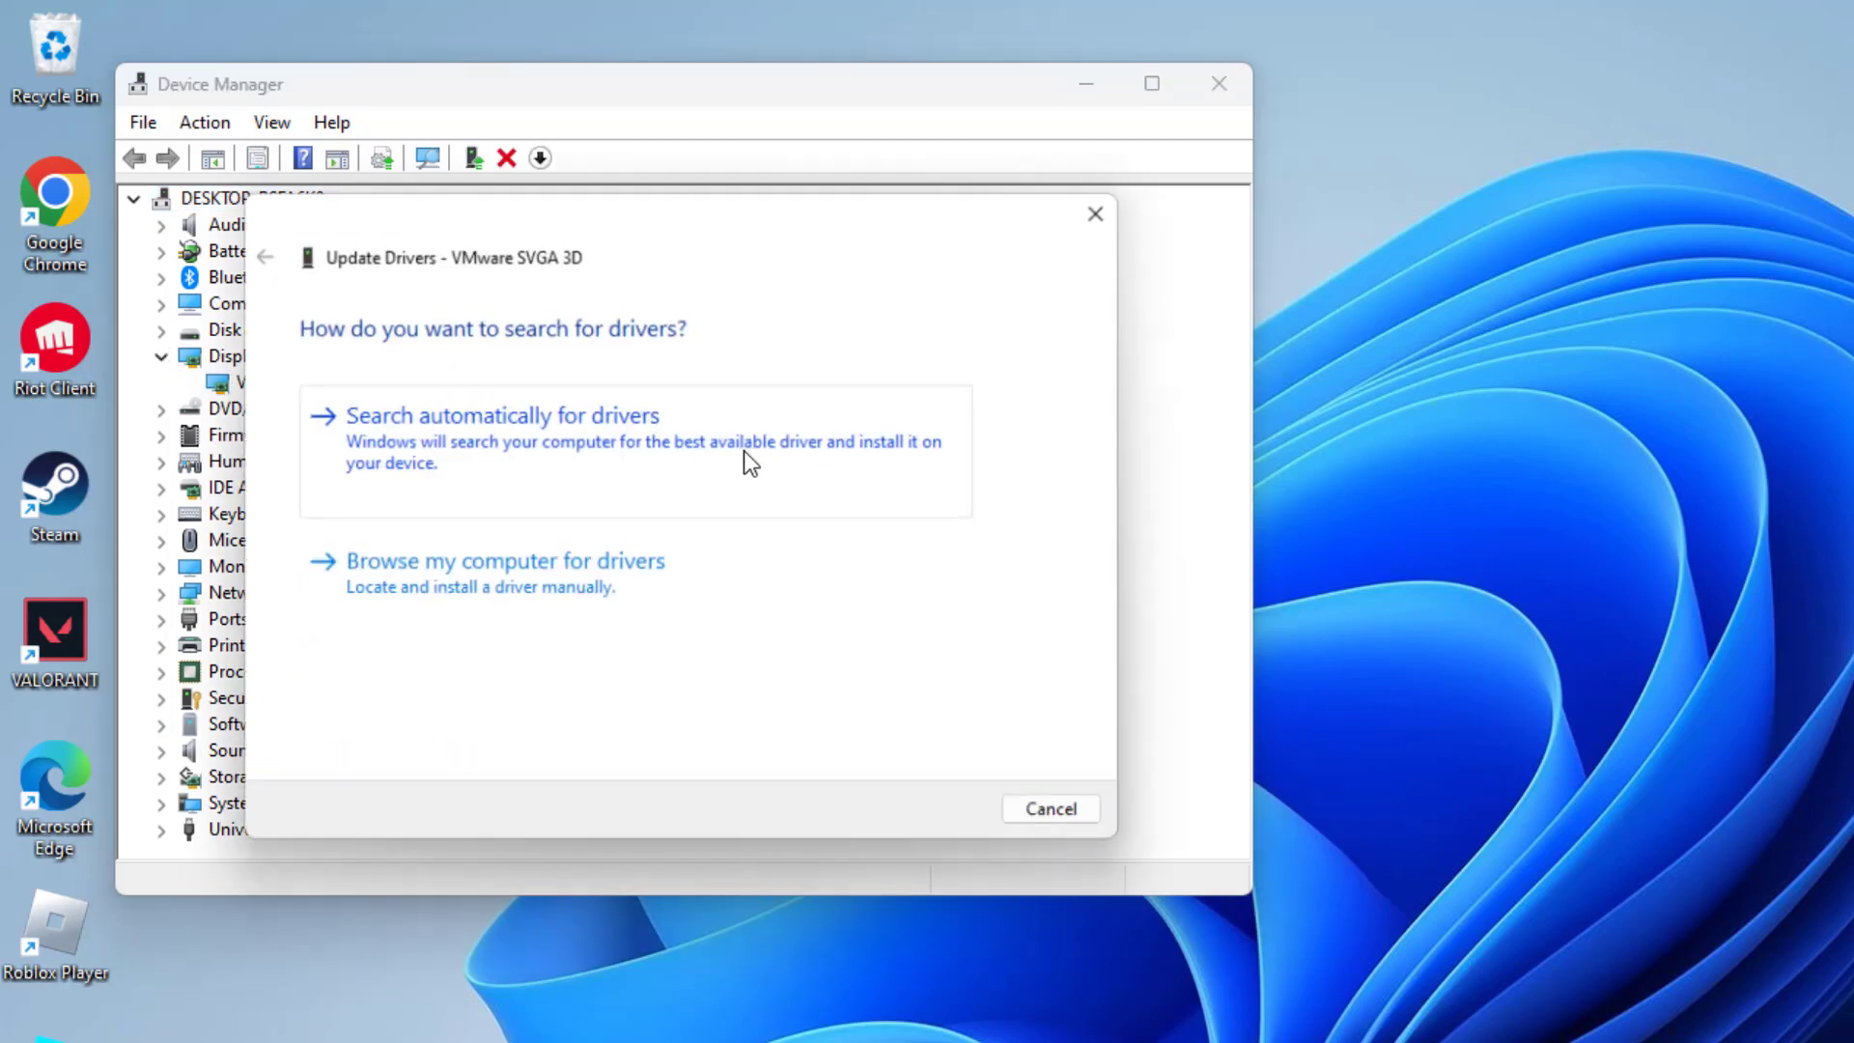
pyautogui.click(576, 408)
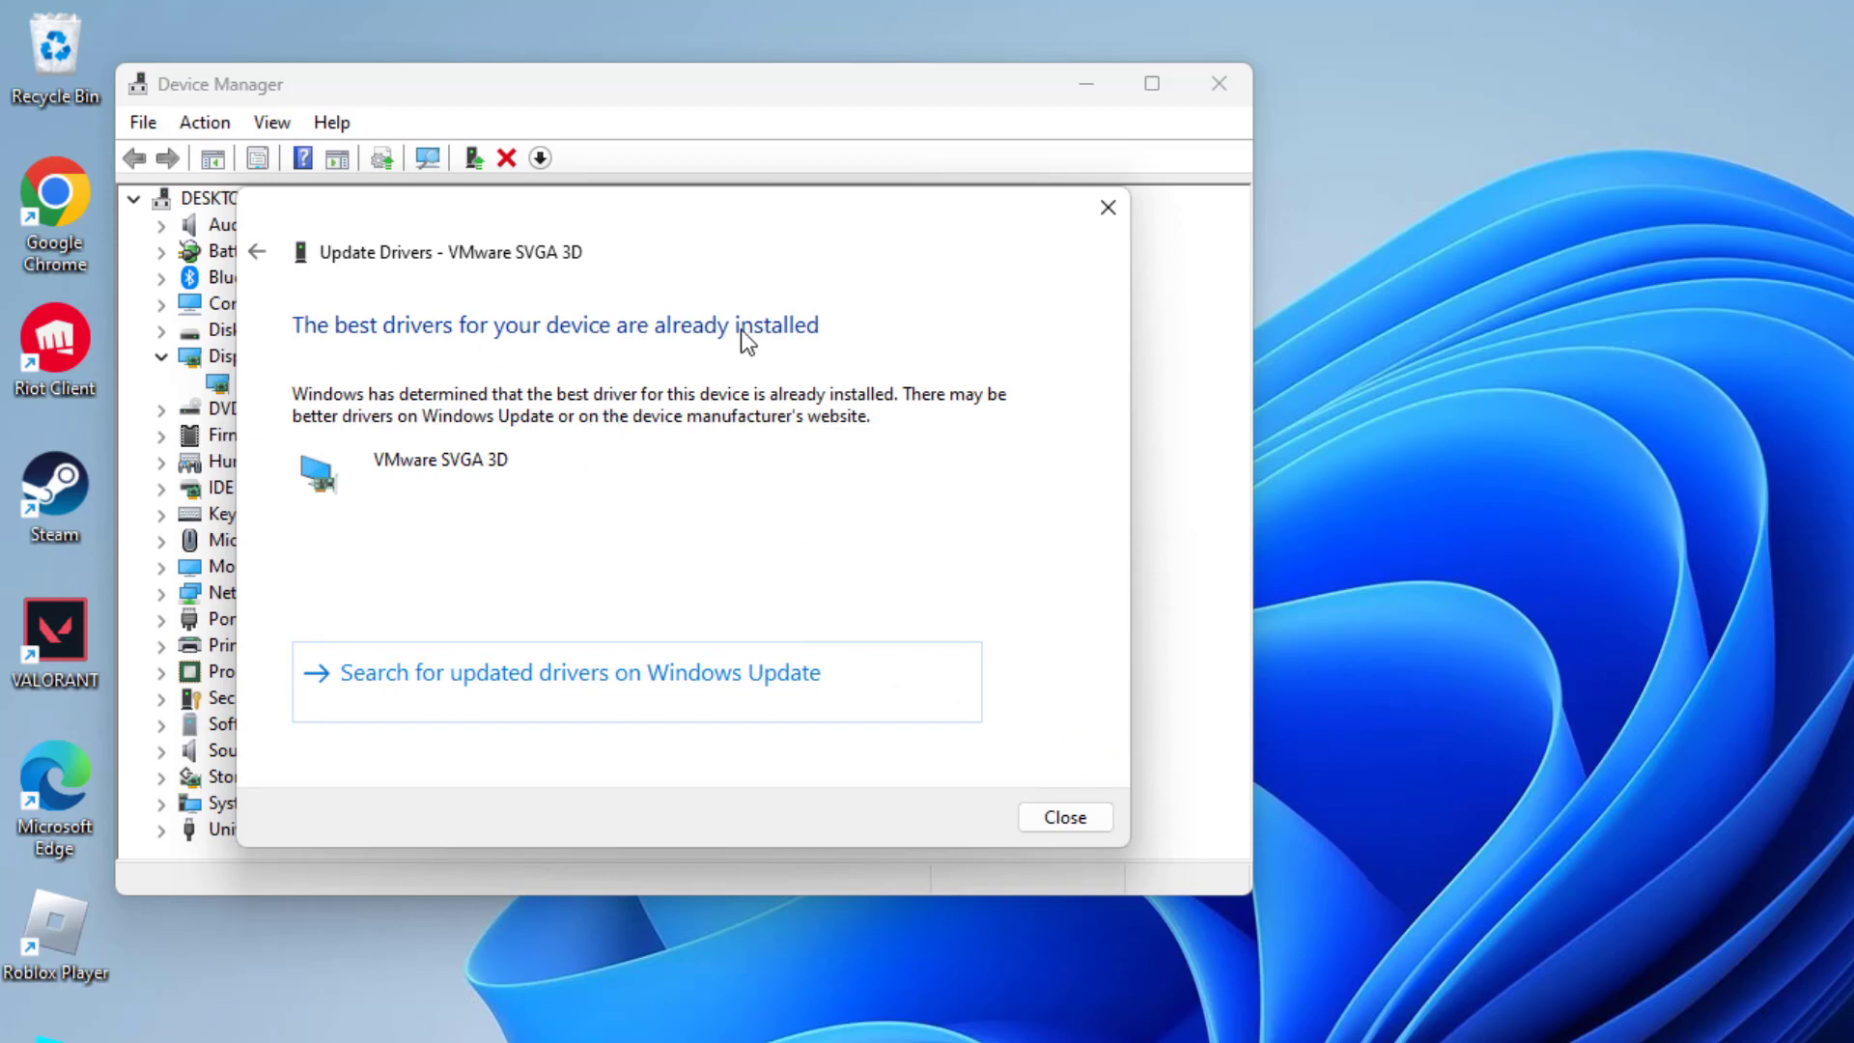
pyautogui.click(1065, 817)
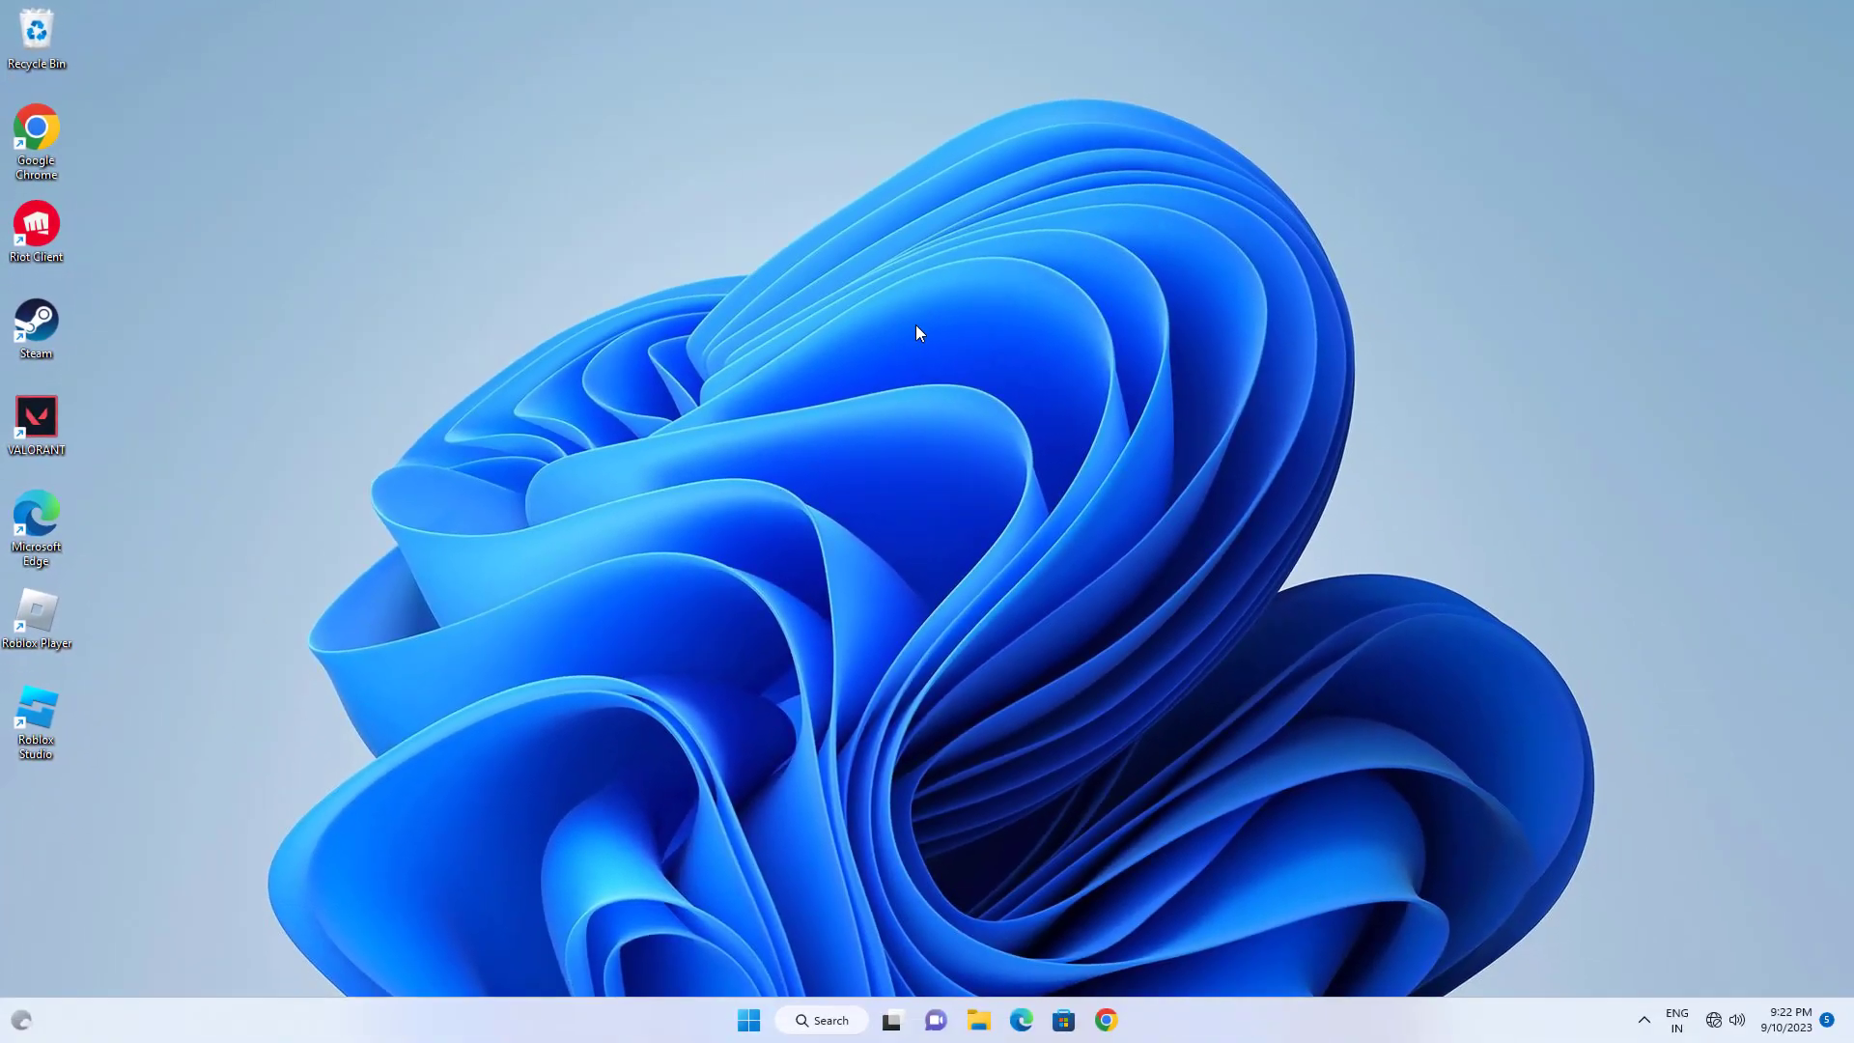
# Step: Search Windows for the Graphics settings, open them, and restore and move the window so the VALORANT desktop shortcut is accessible
pyautogui.click(827, 1025)
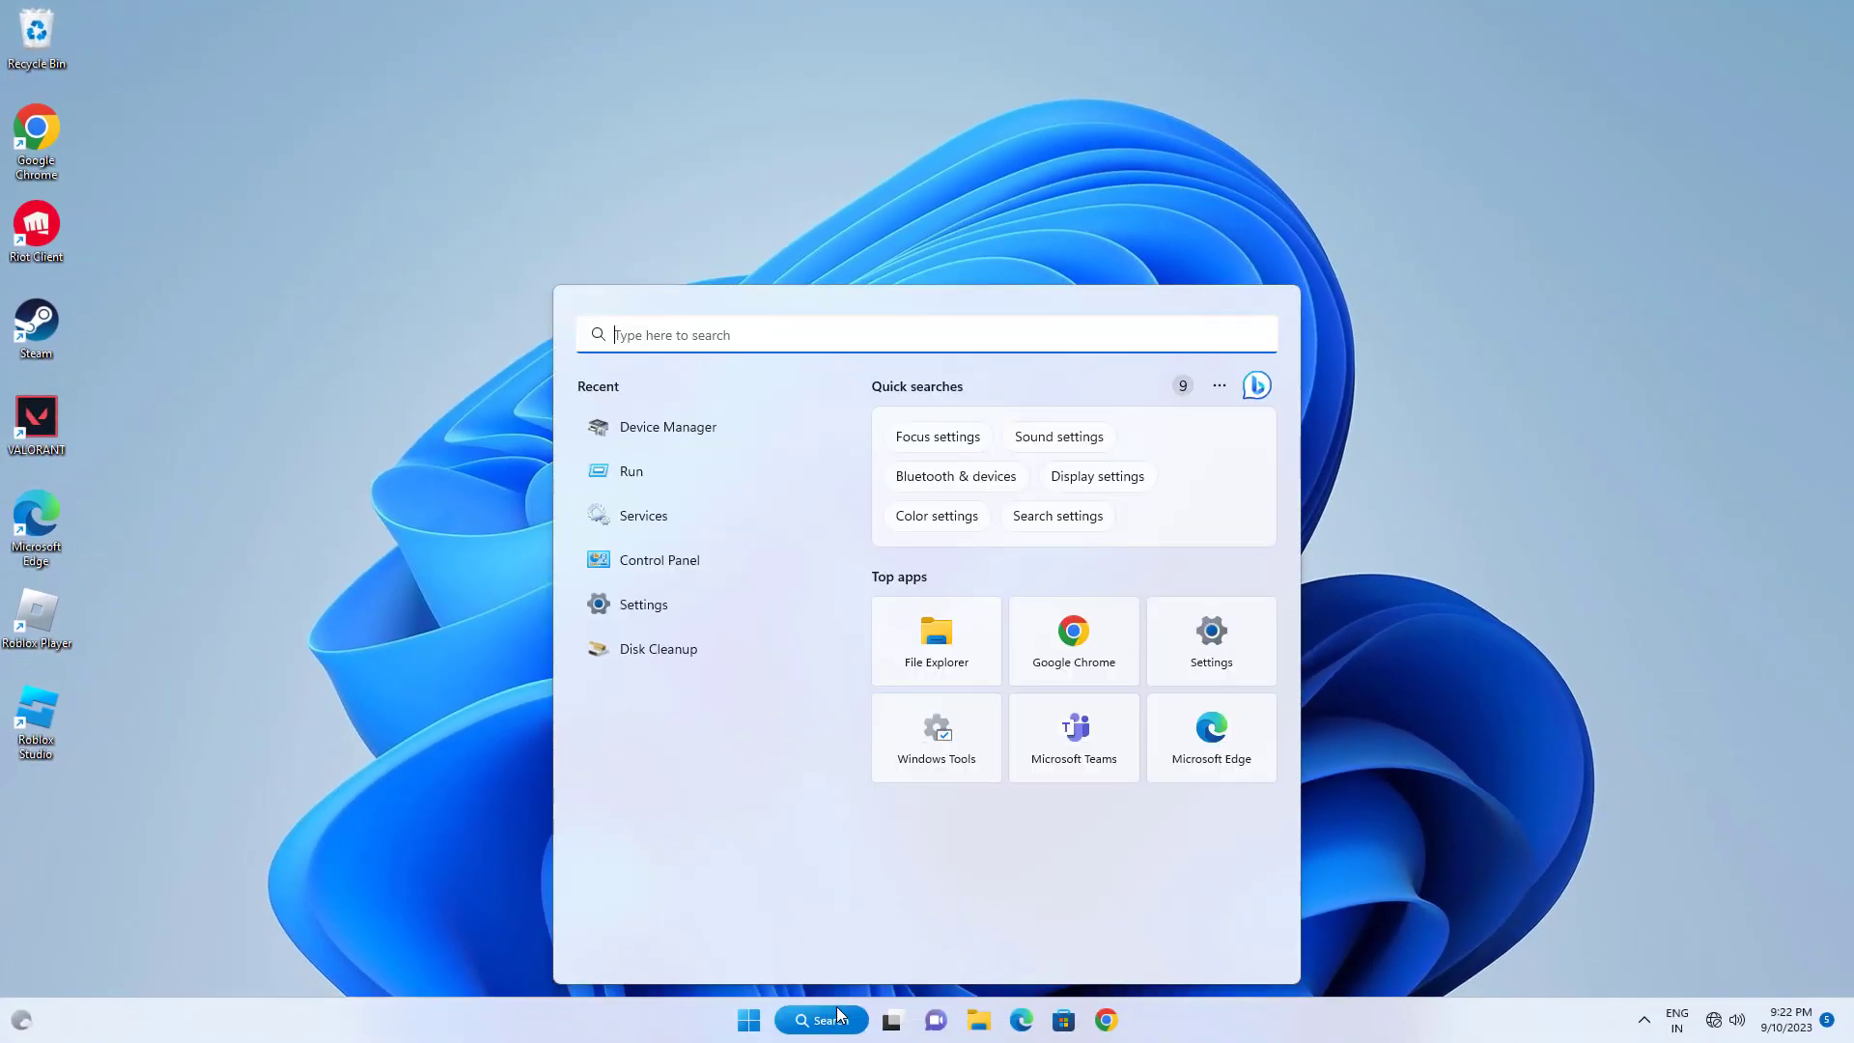
pyautogui.write('gra')
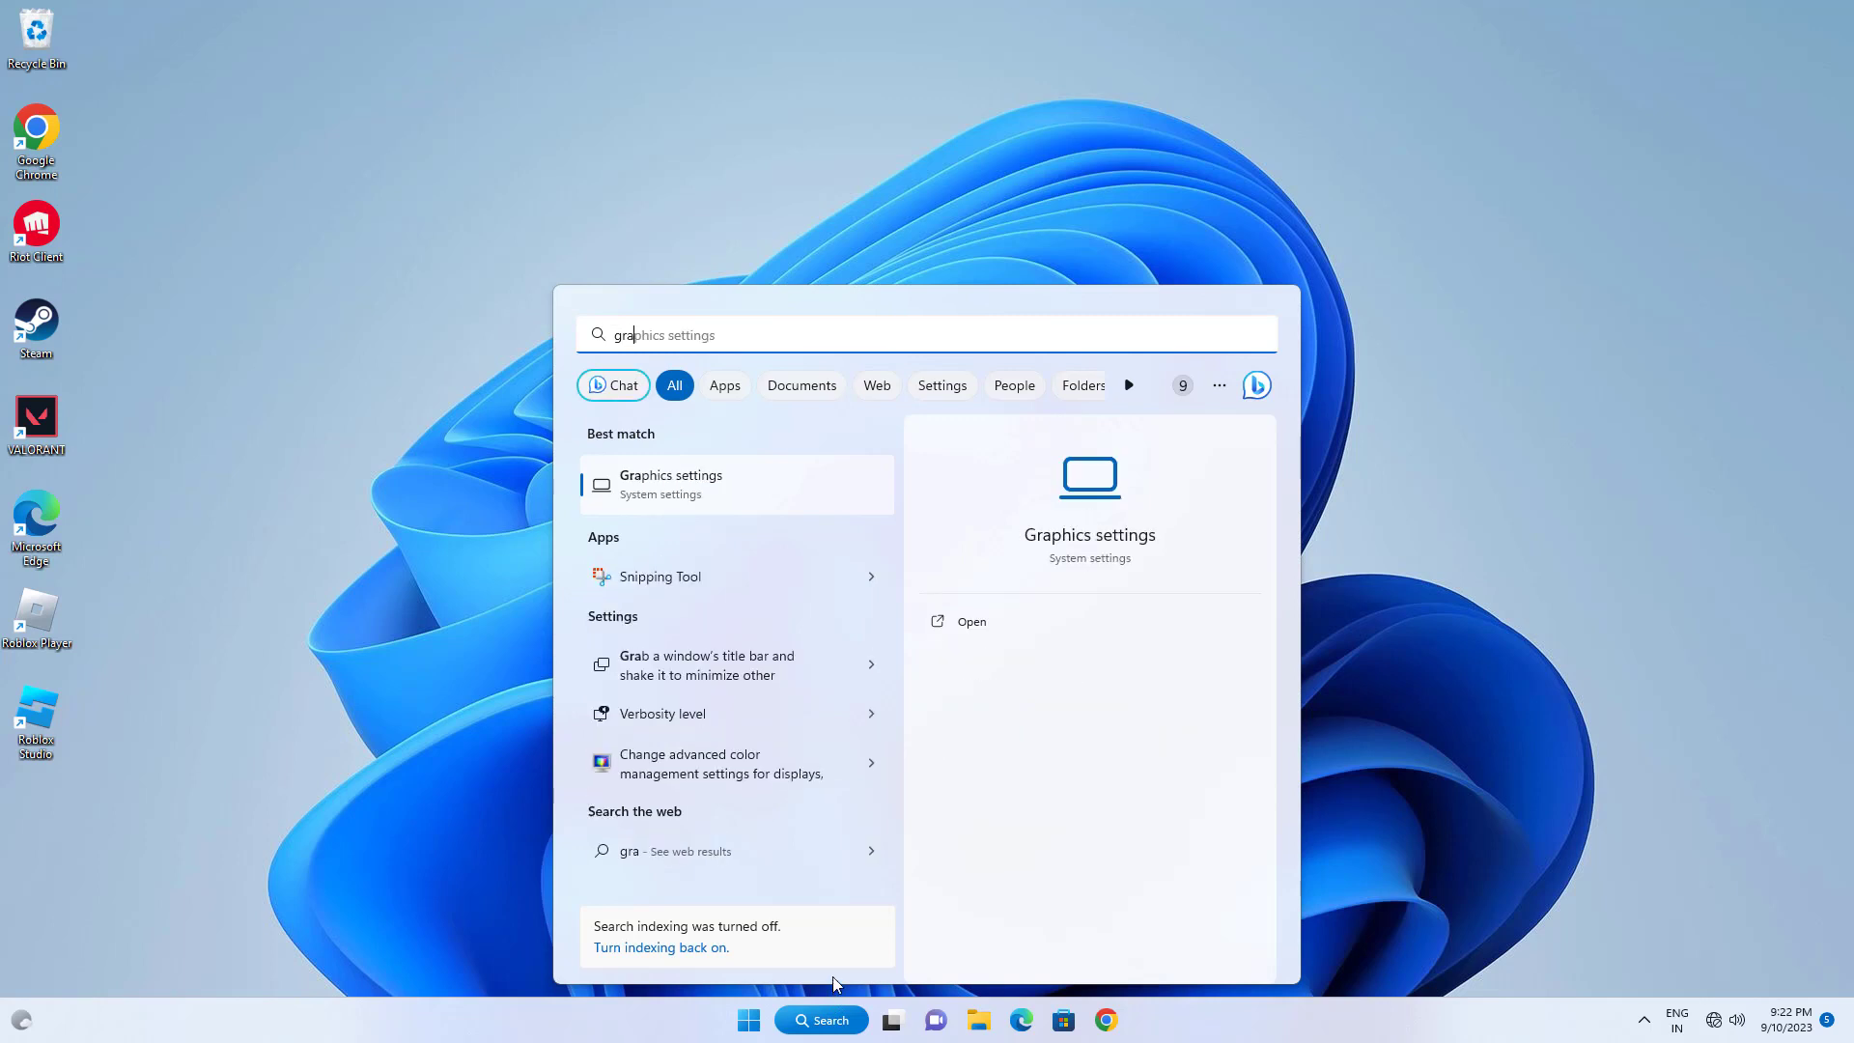
pyautogui.click(710, 477)
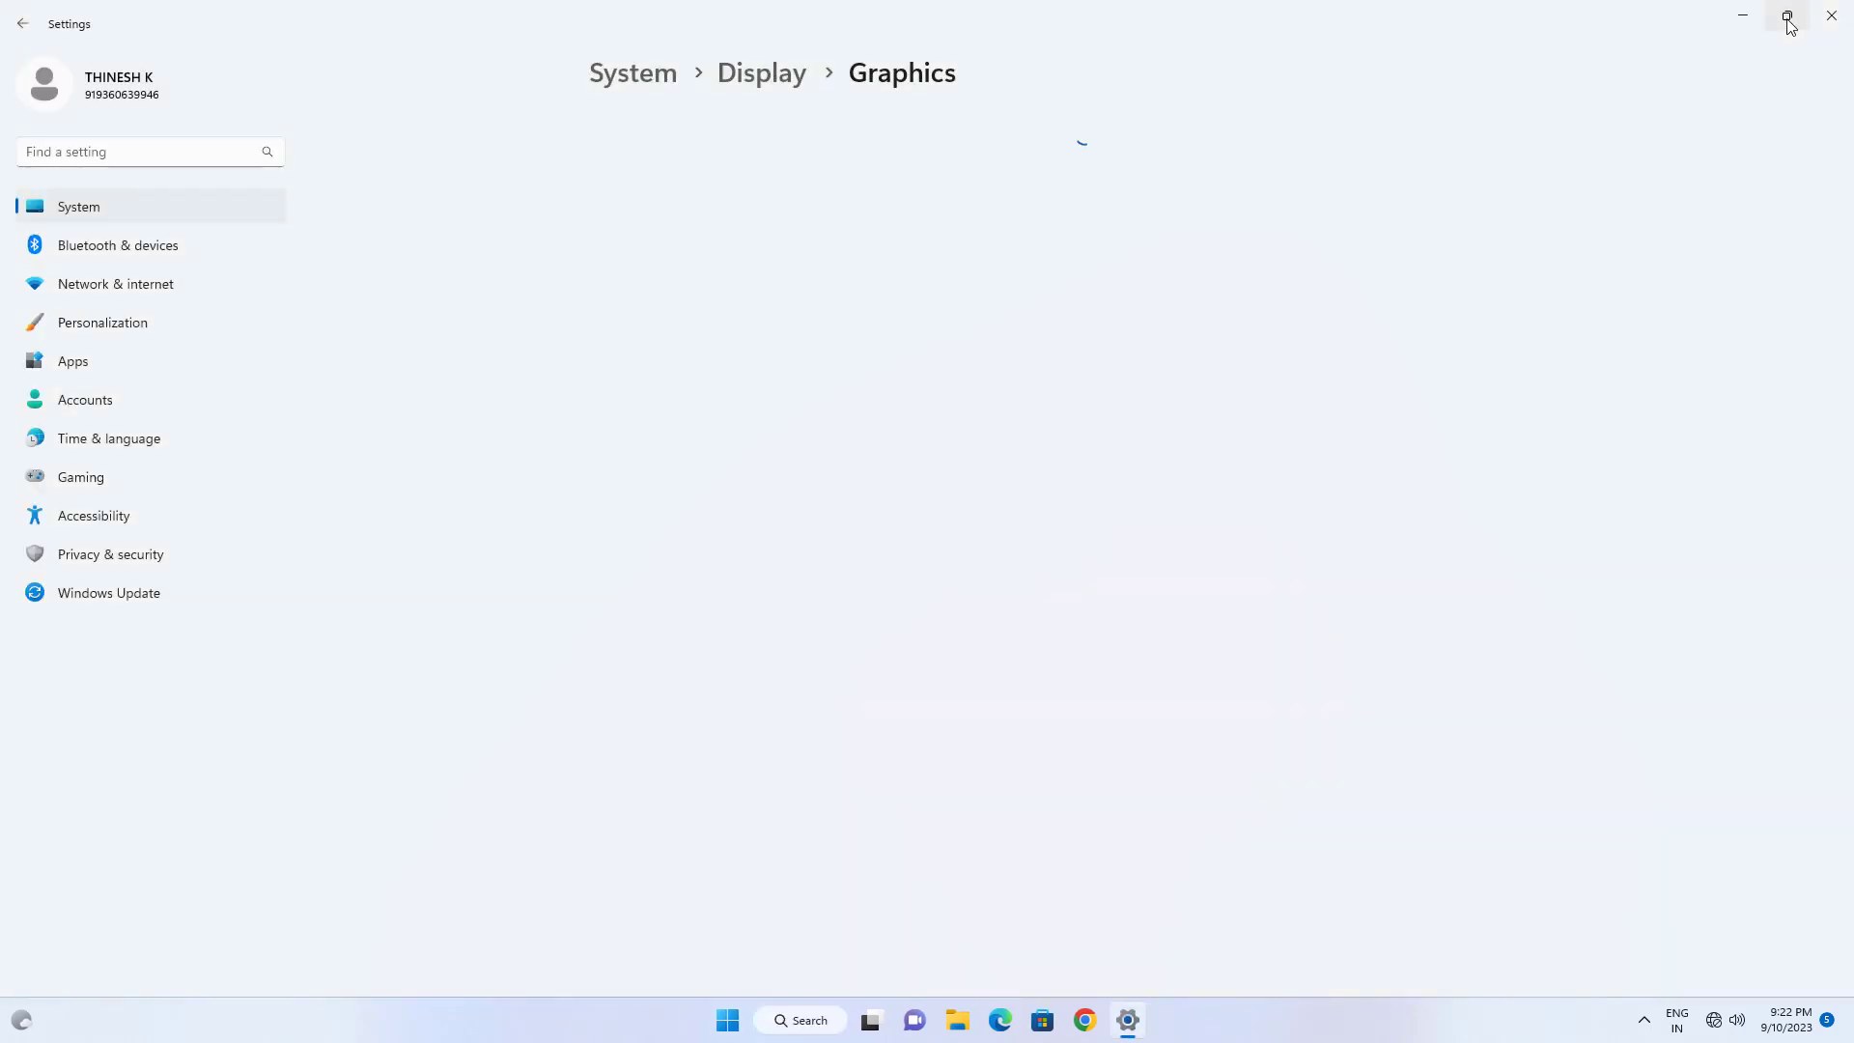
pyautogui.click(1787, 17)
pyautogui.moveTo(667, 177); pyautogui.dragTo(1094, 168)
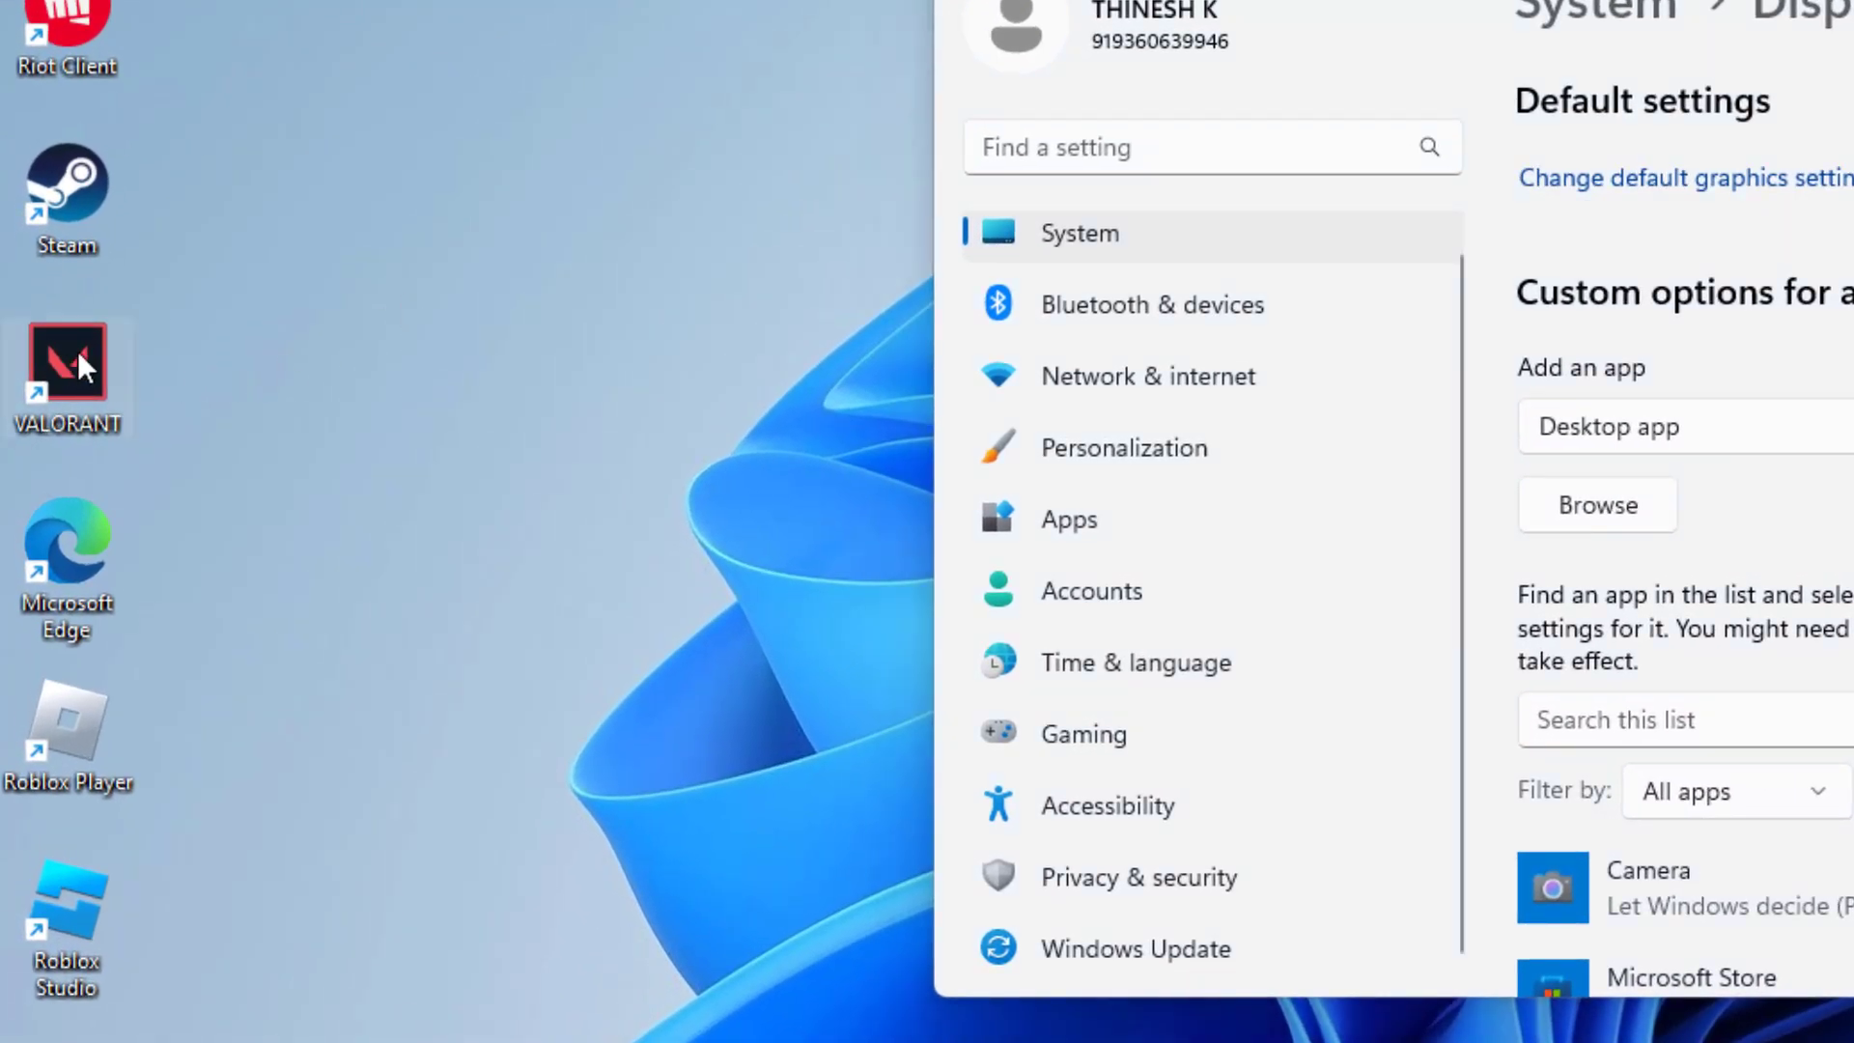
# Step: Open the file location of the VALORANT desktop shortcut, copy the Riot Client folder path, and minimize the folder window
pyautogui.rightClick(77, 353)
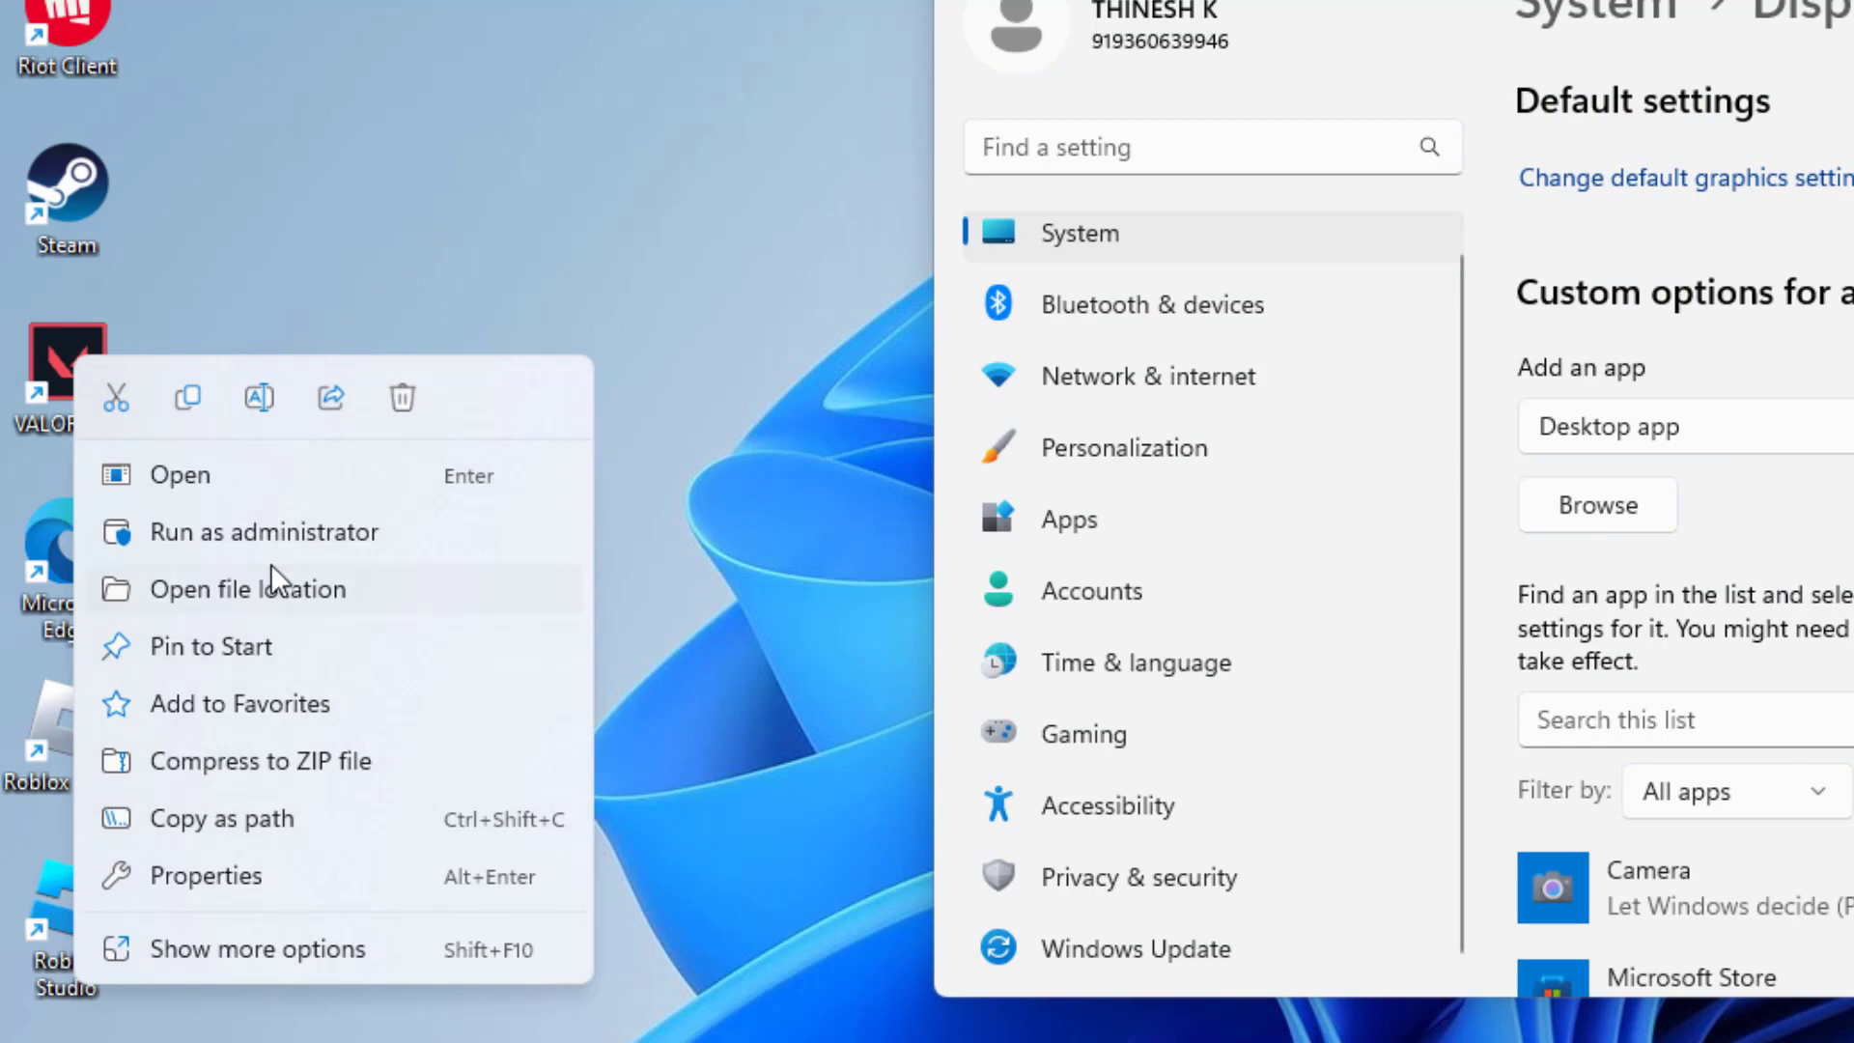
pyautogui.click(291, 585)
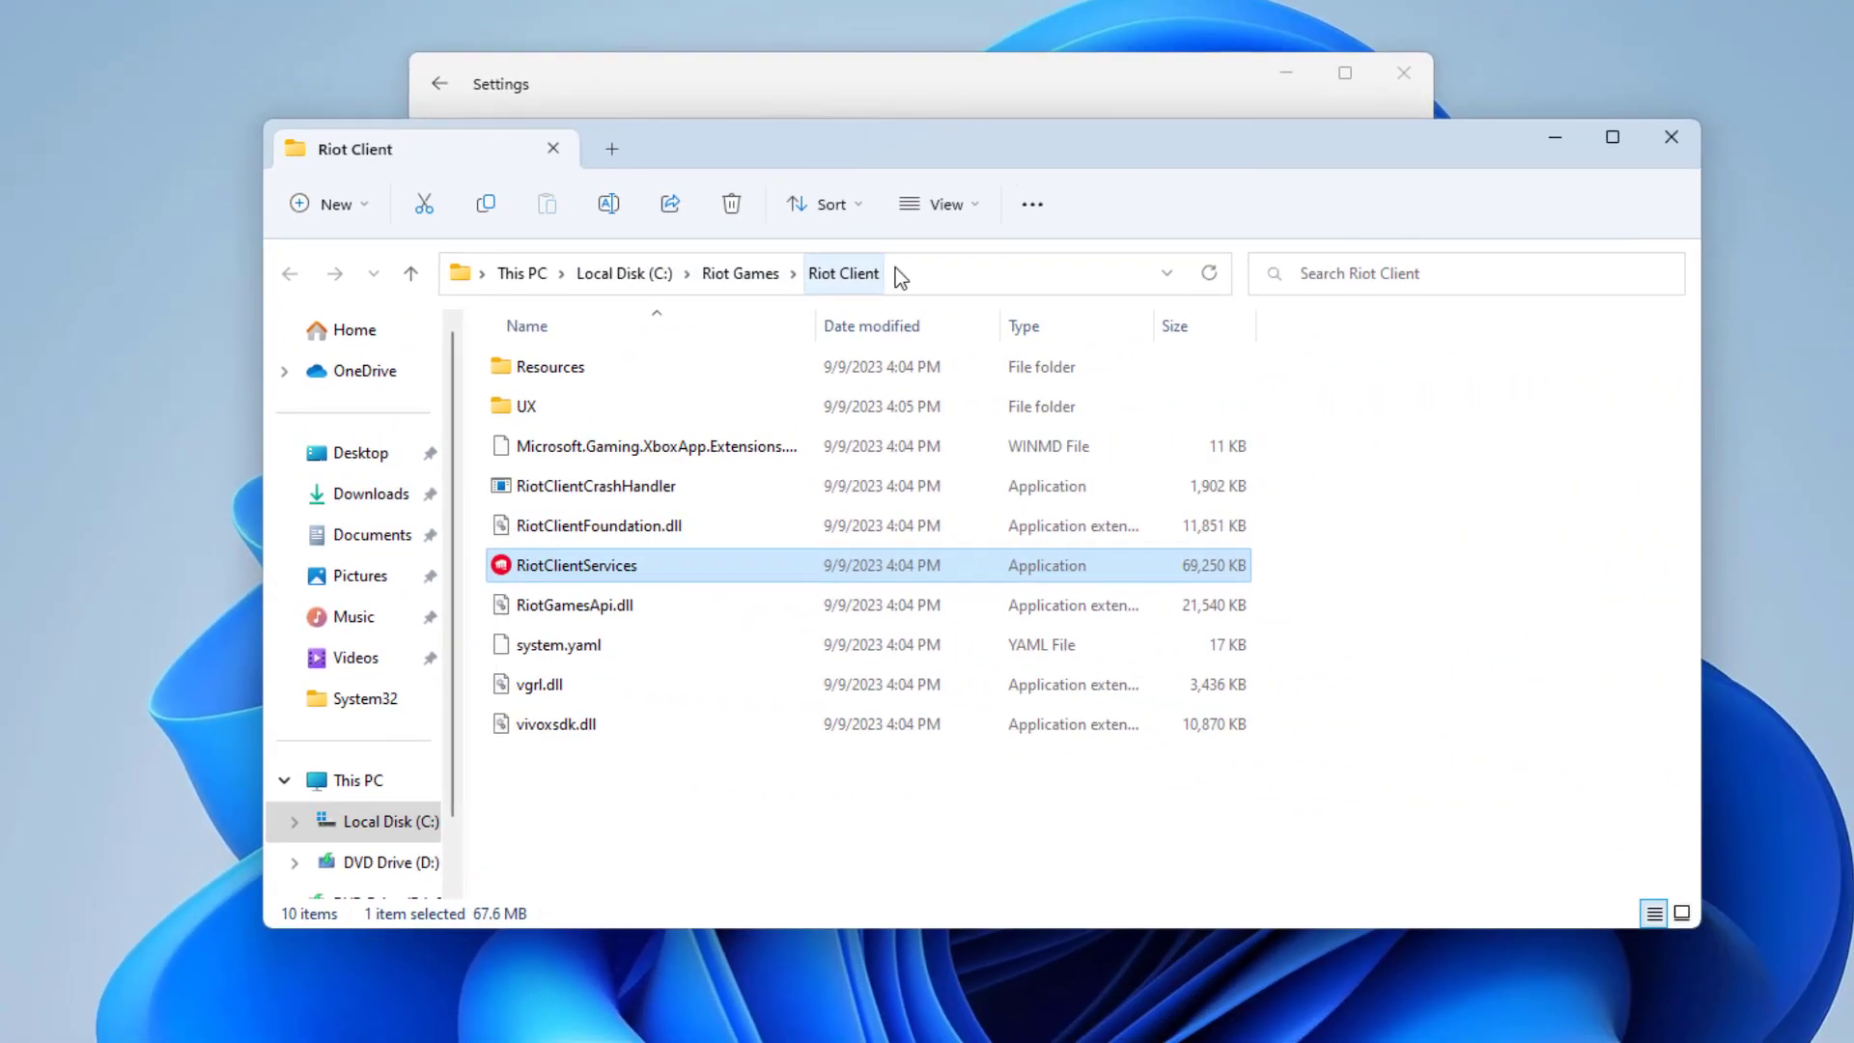
pyautogui.click(898, 272)
pyautogui.hotkey('ctrl', 'c')
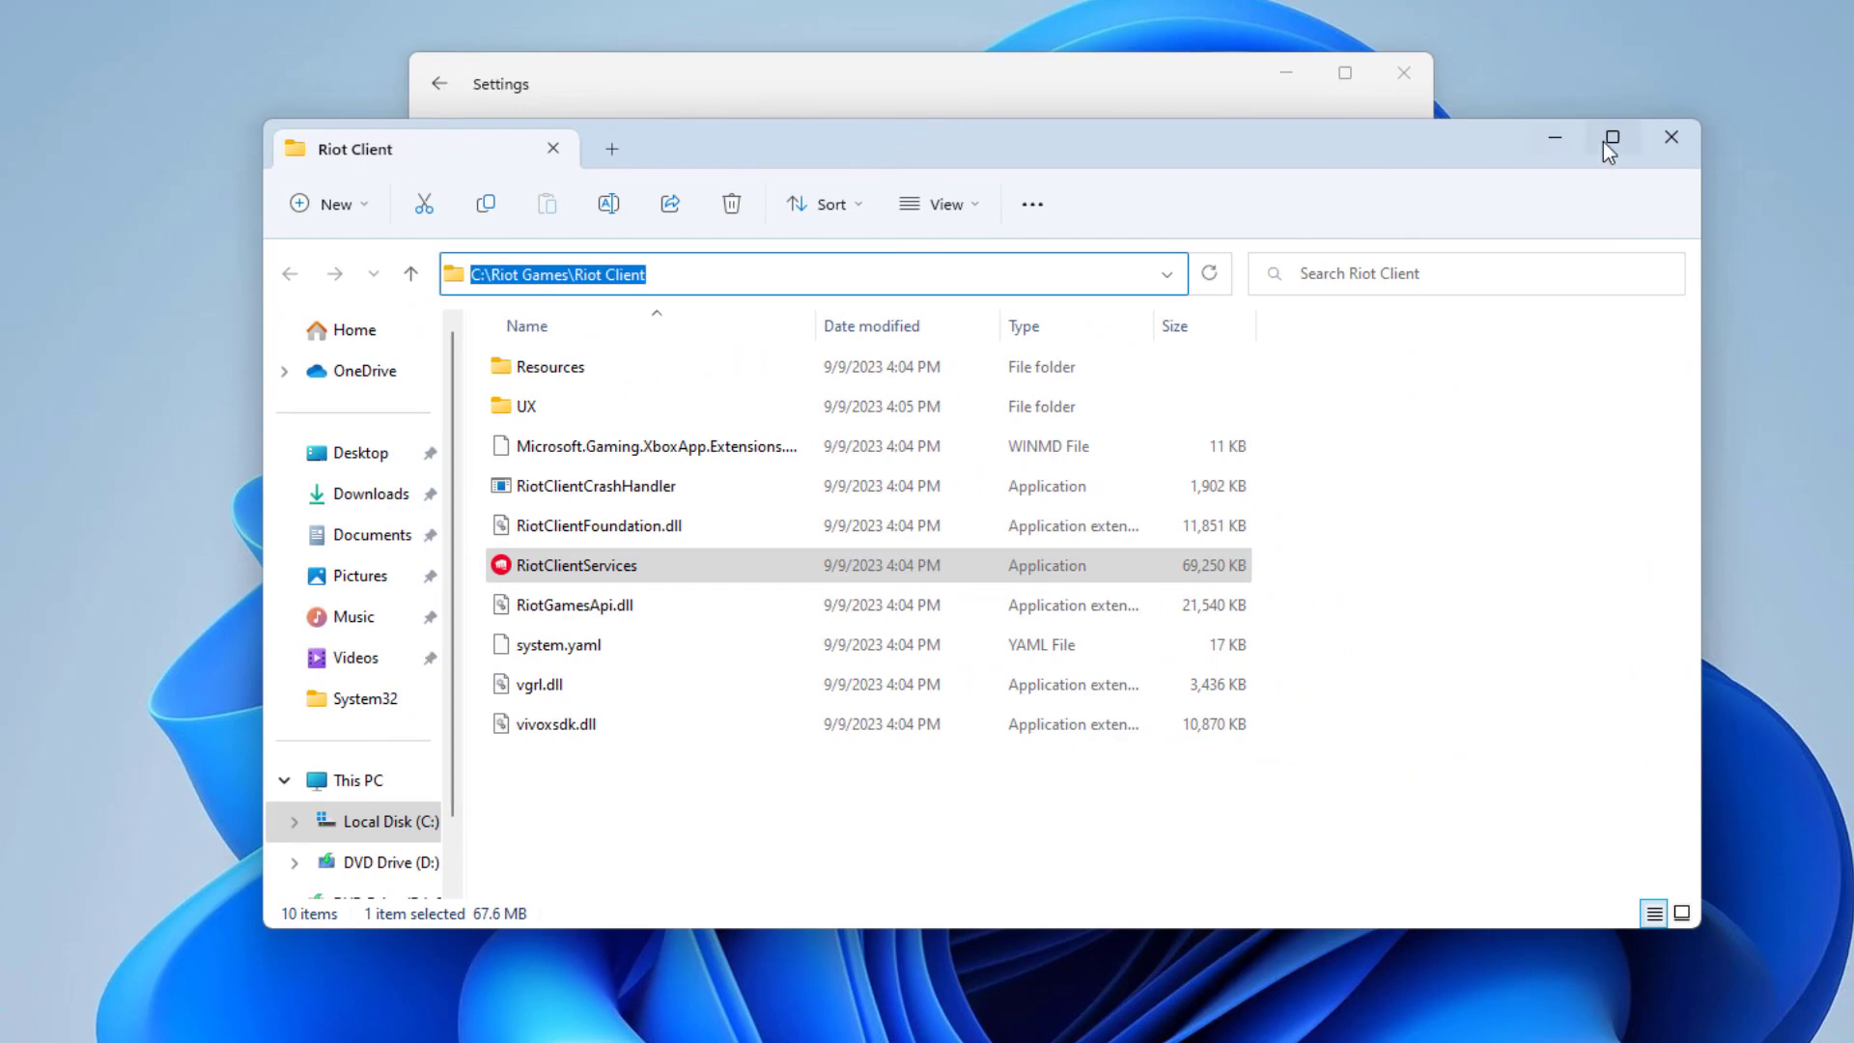
pyautogui.click(1572, 137)
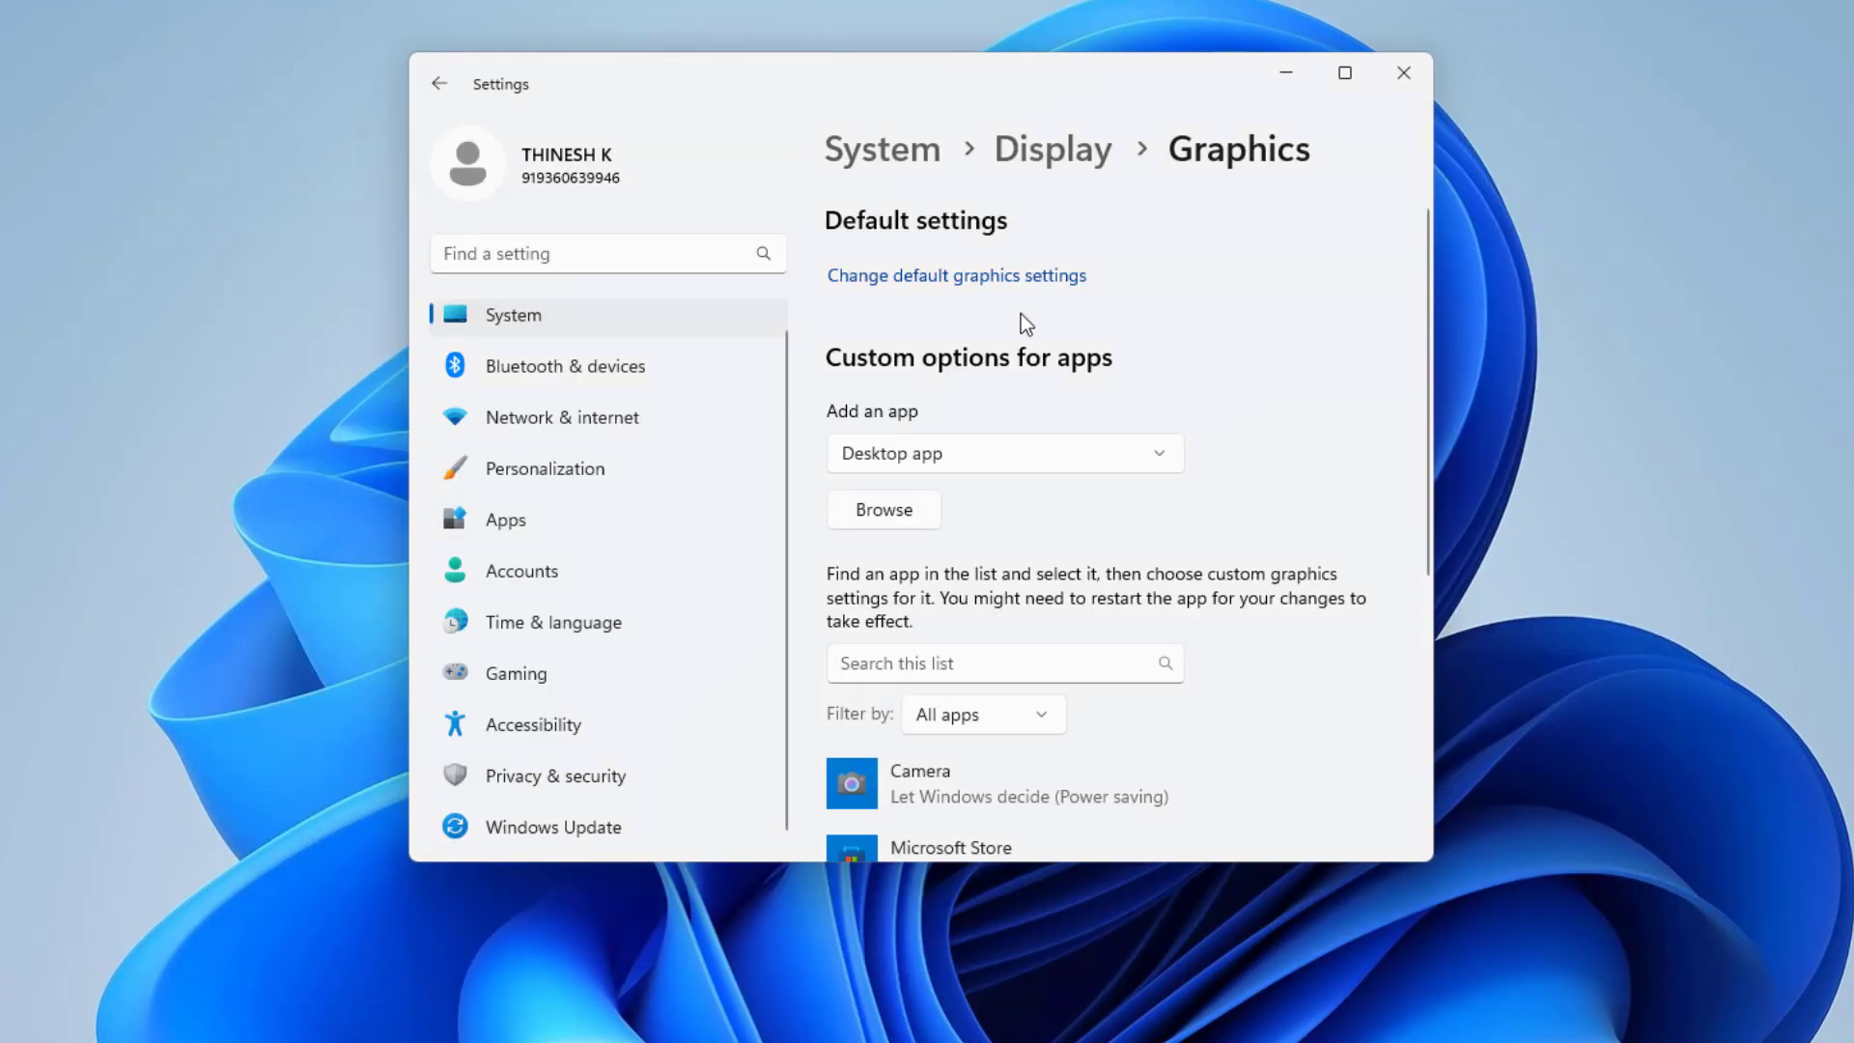
# Step: Add RiotClientServices from C:\Riot Games\Riot Client as a desktop app in the custom graphics options
pyautogui.click(889, 512)
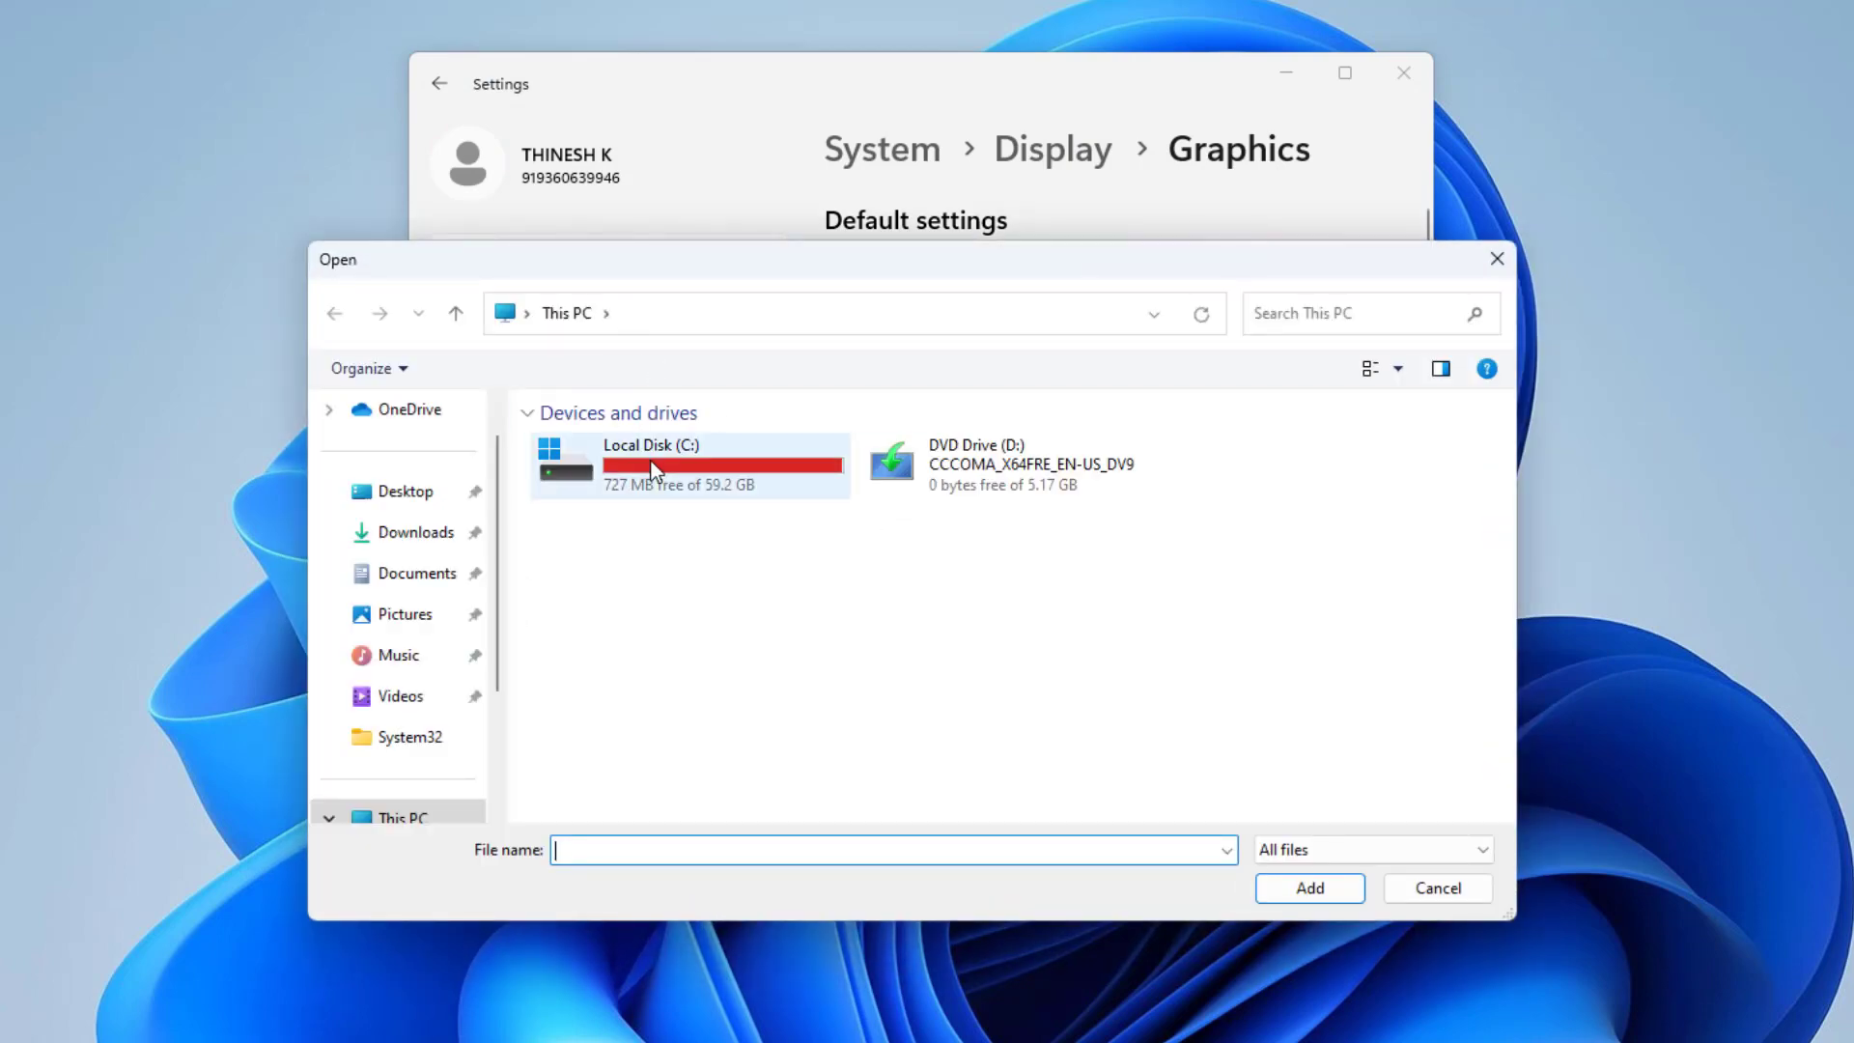
pyautogui.click(653, 471)
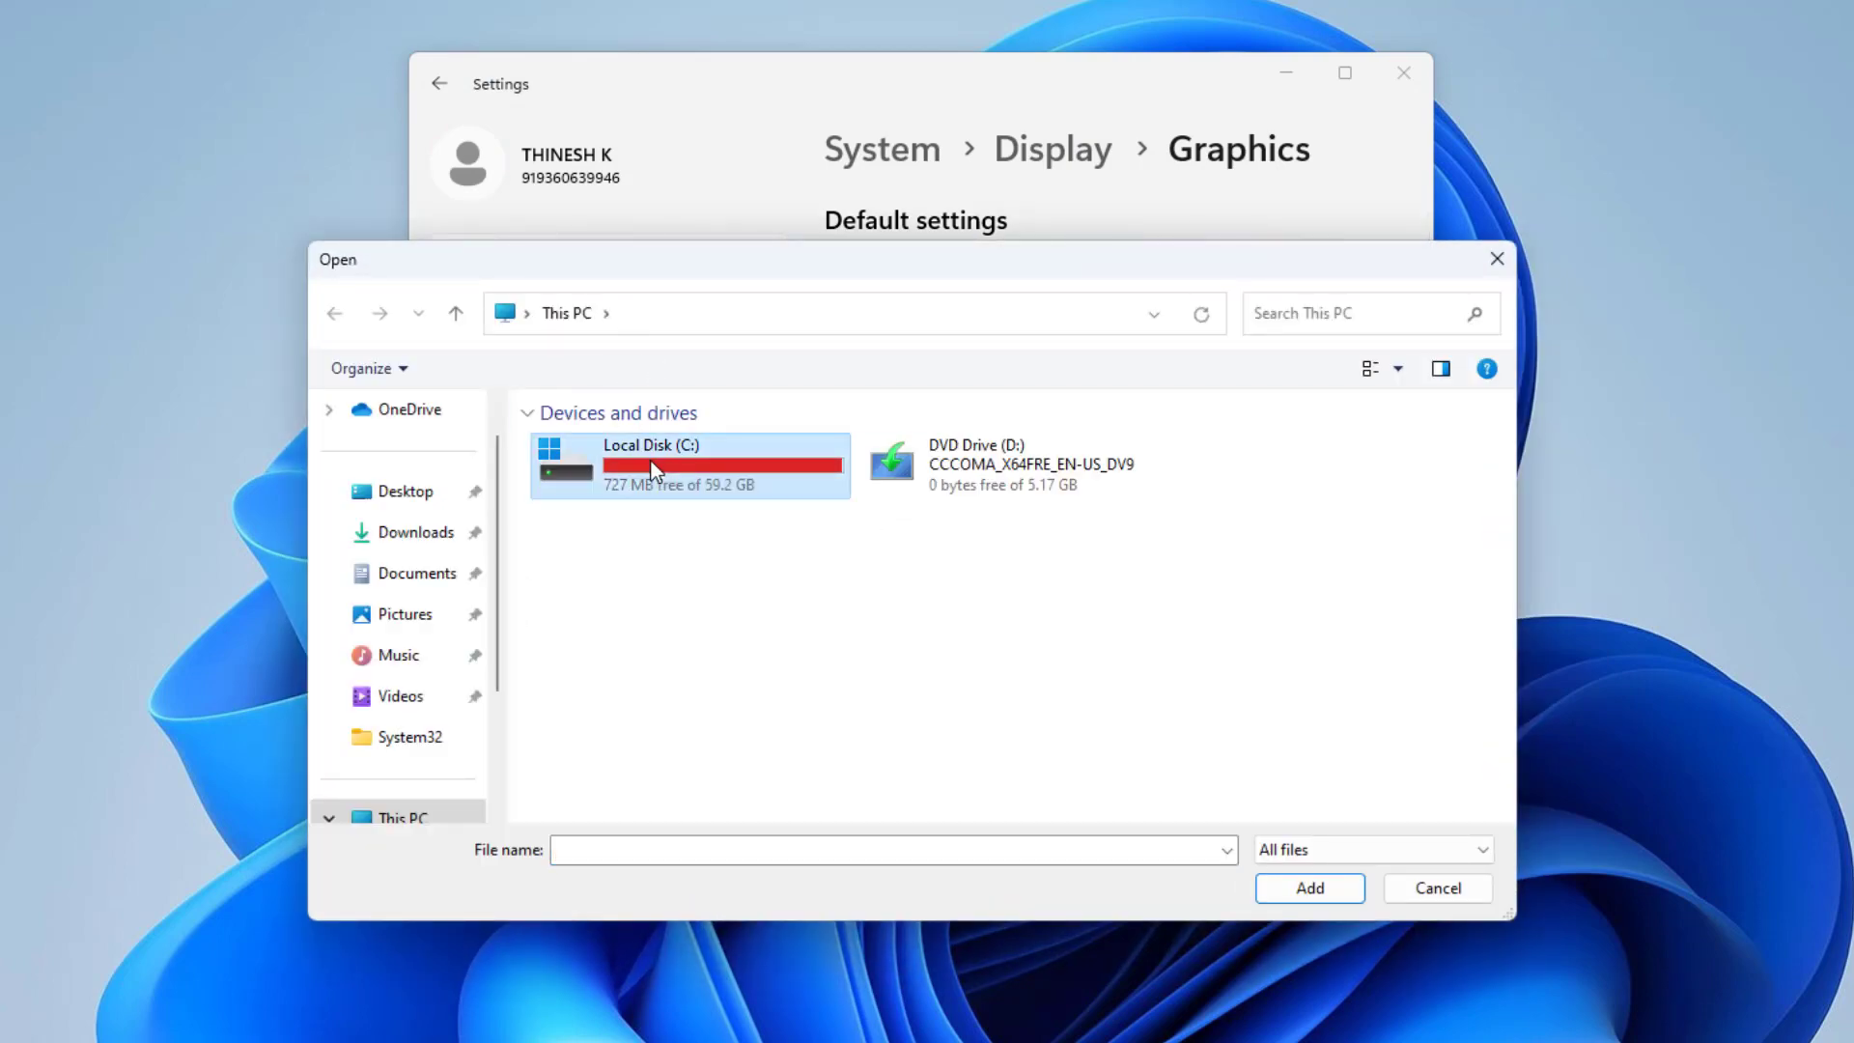
pyautogui.doubleClick(653, 471)
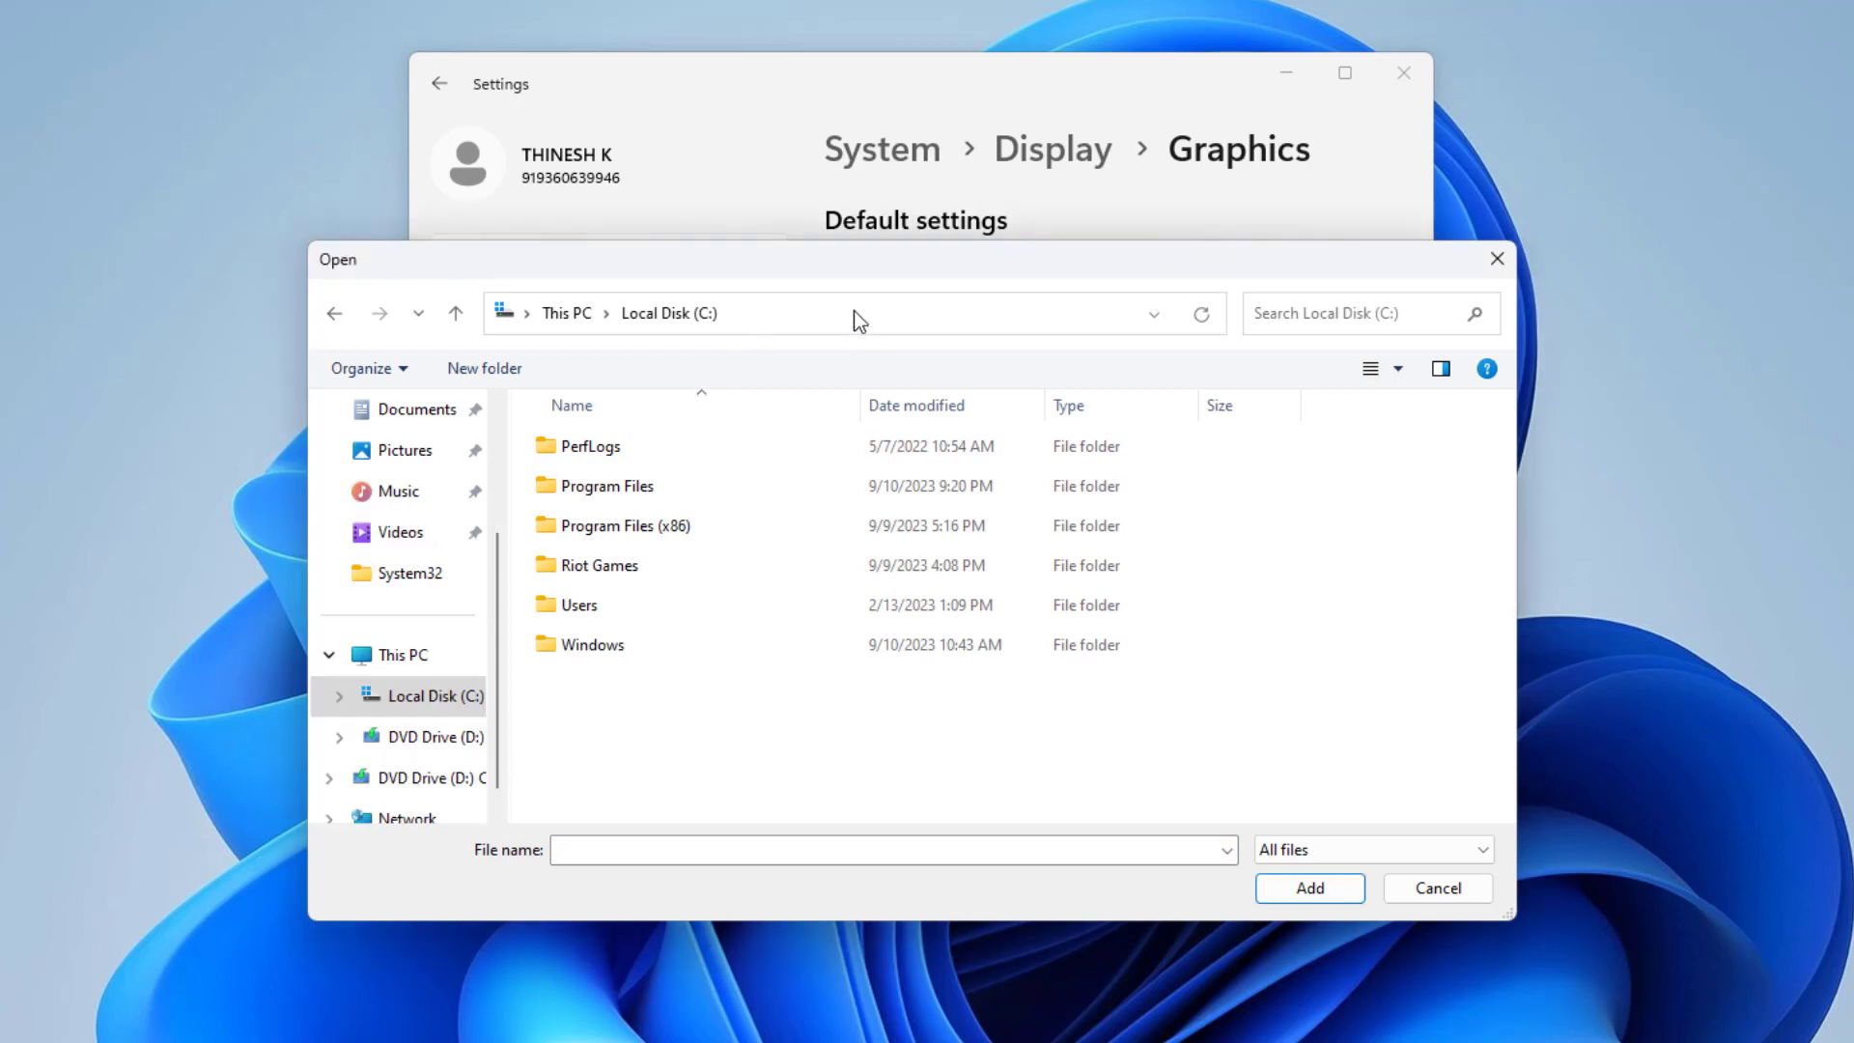
pyautogui.click(803, 315)
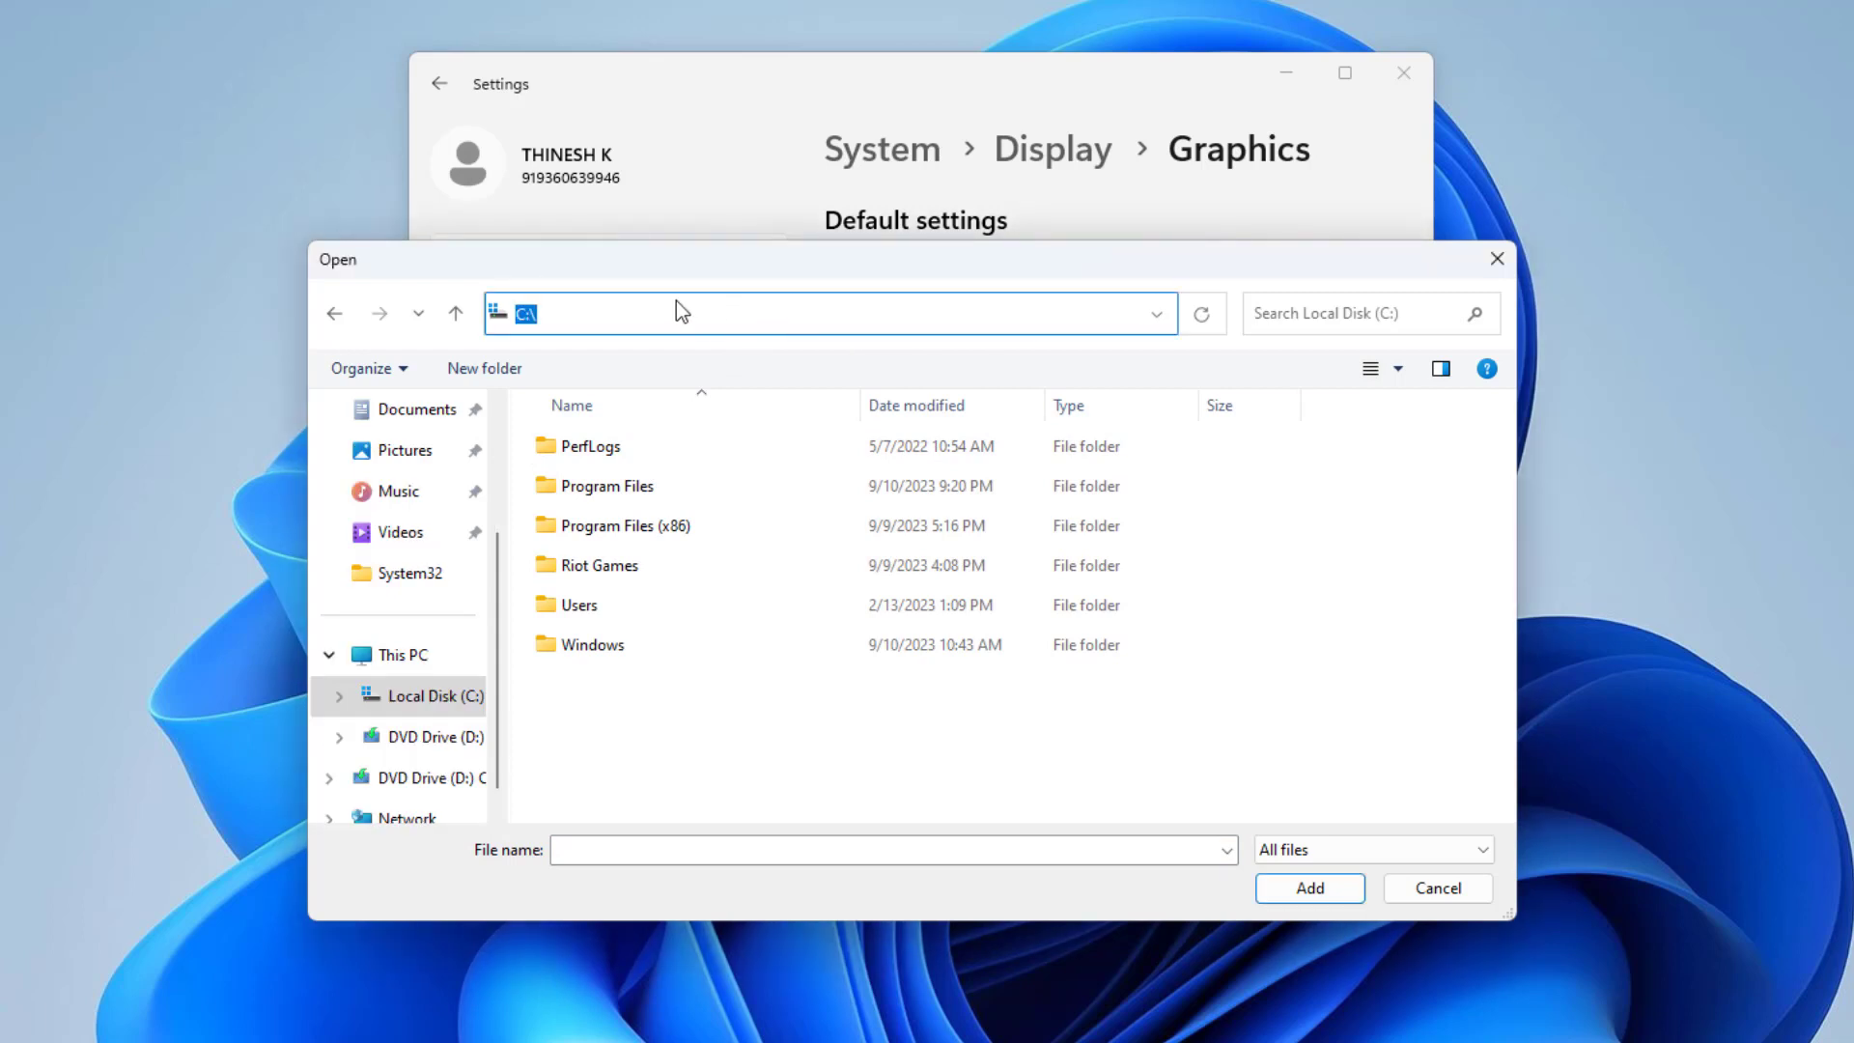
pyautogui.hotkey('ctrl', 'v')
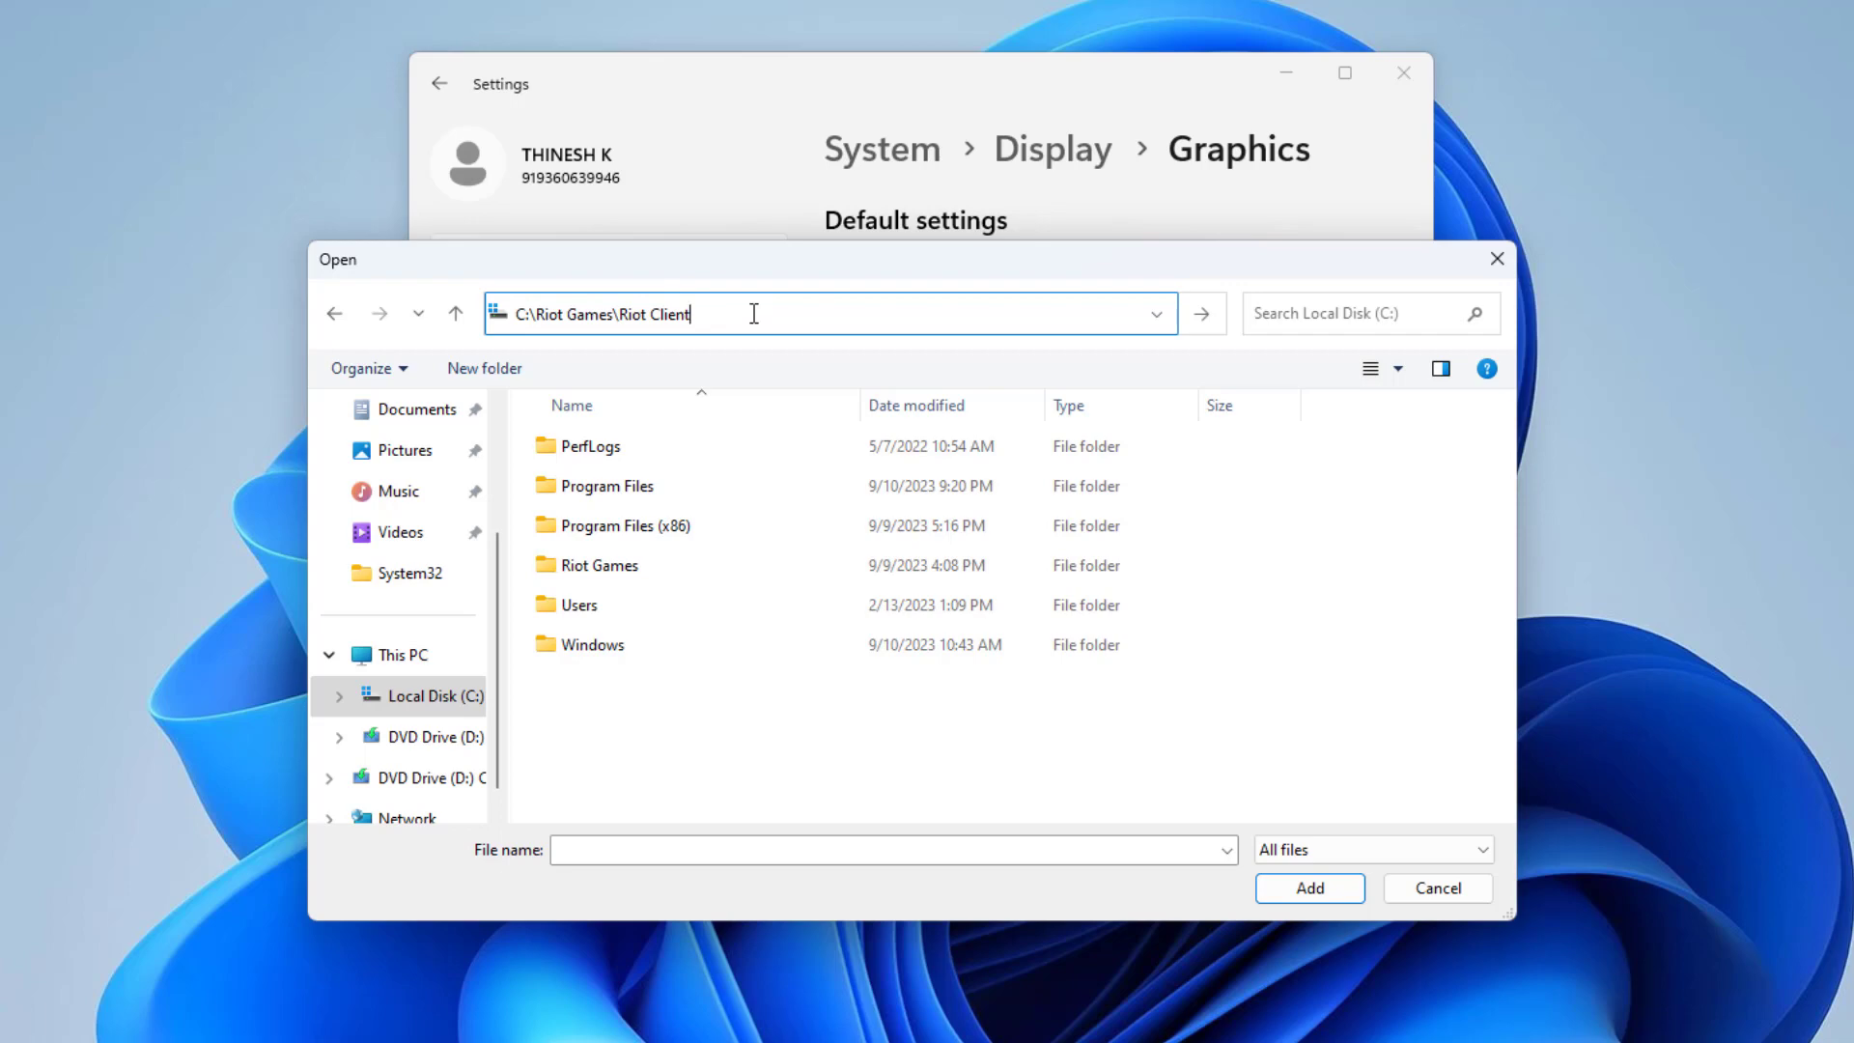
pyautogui.press('Return')
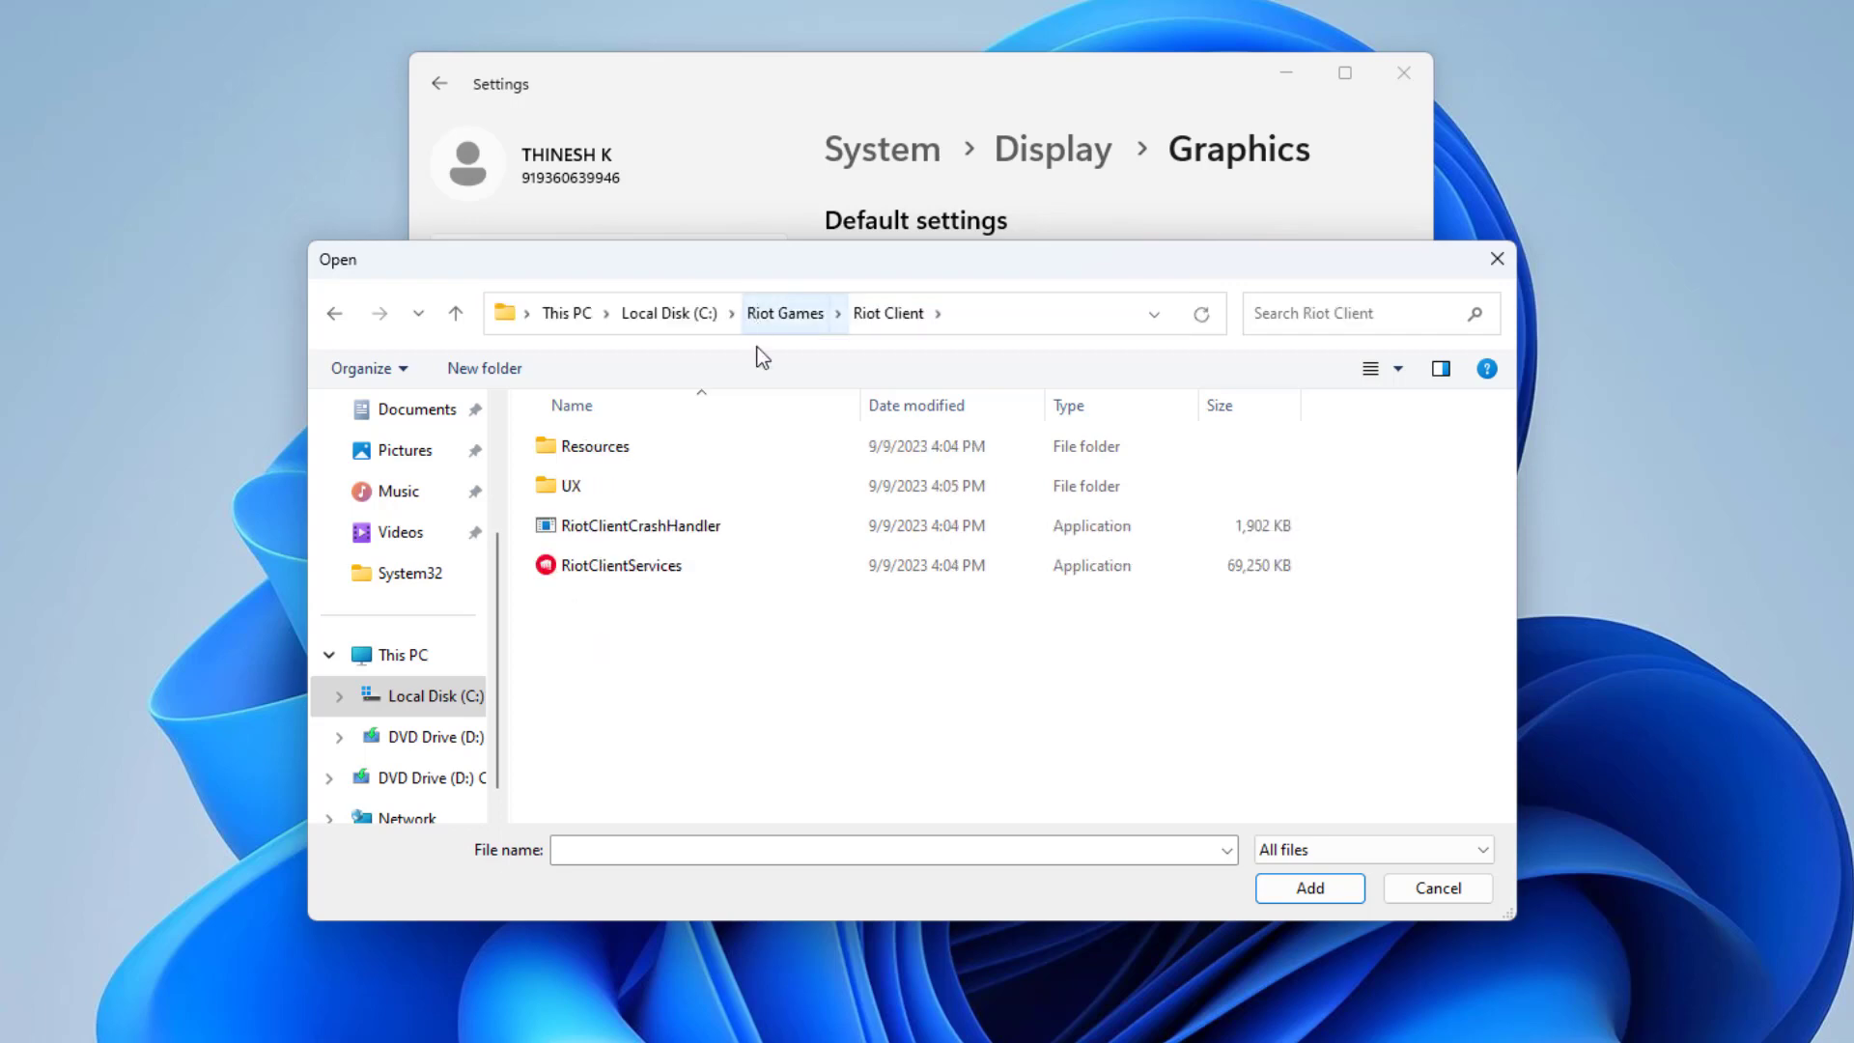
pyautogui.click(753, 554)
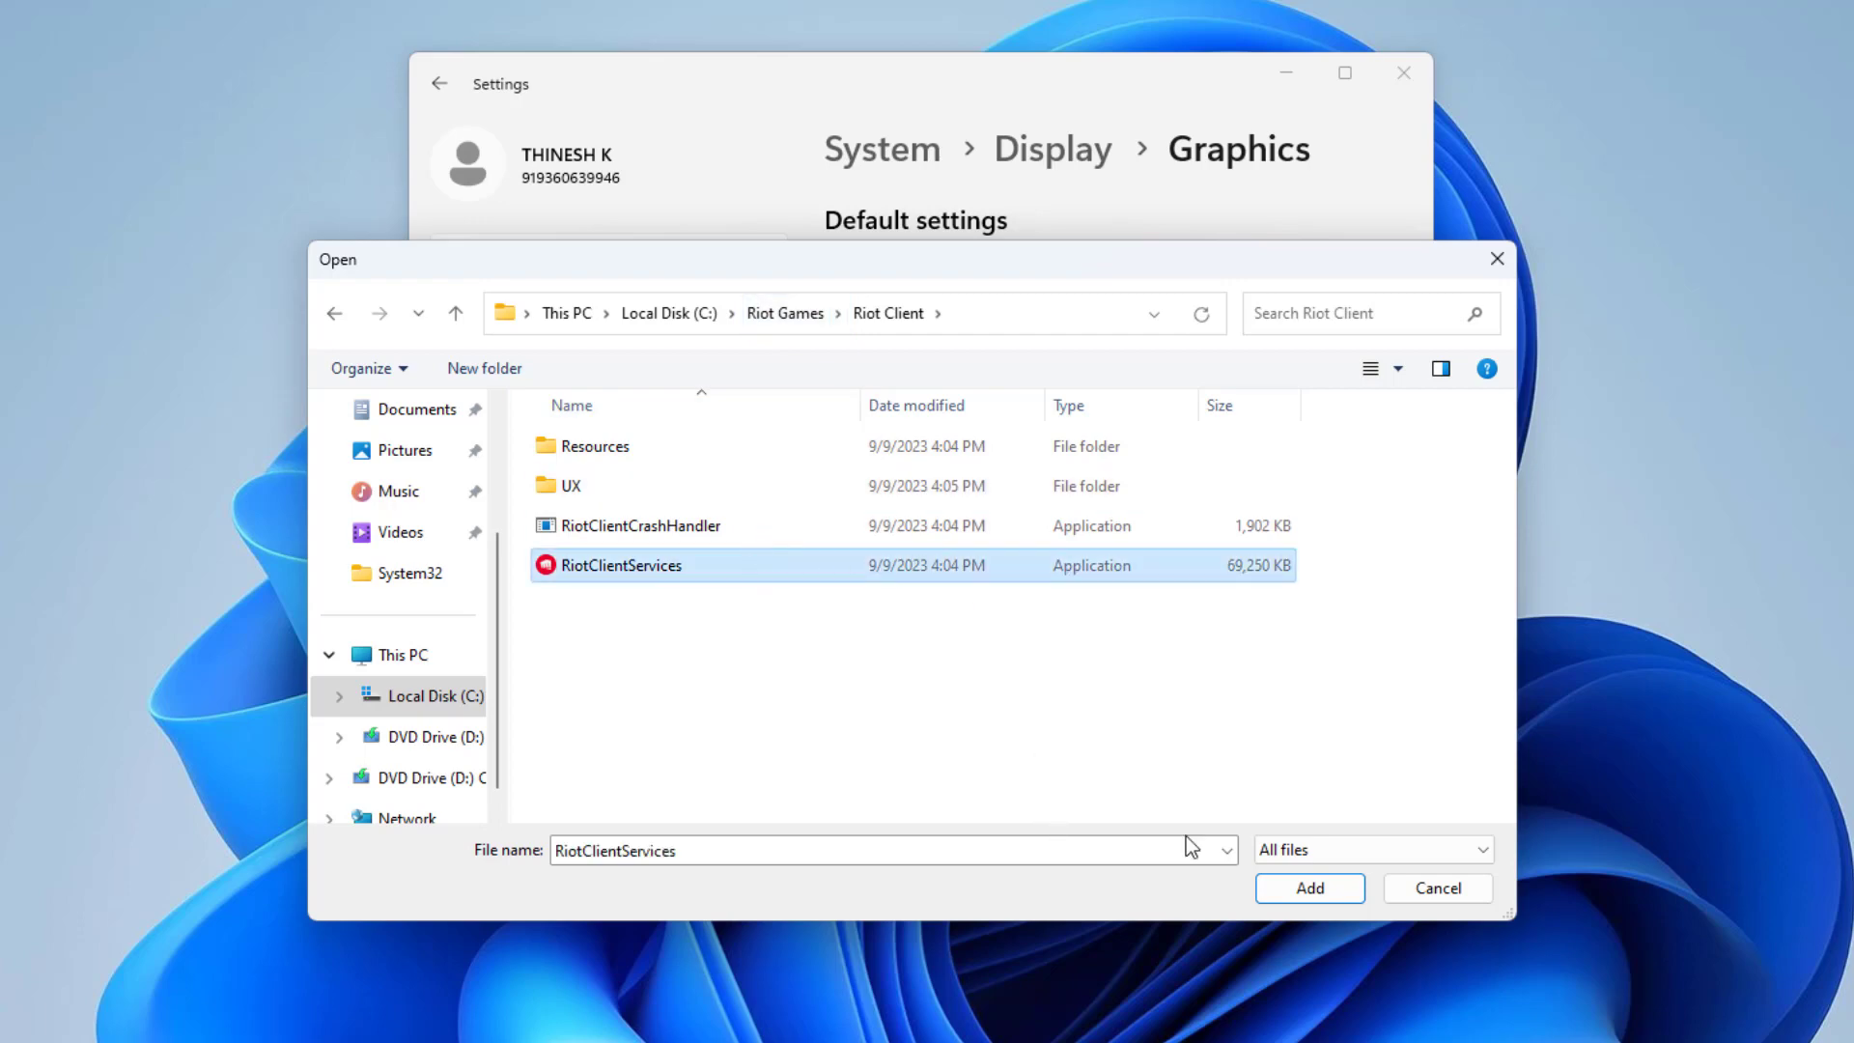
pyautogui.click(1313, 887)
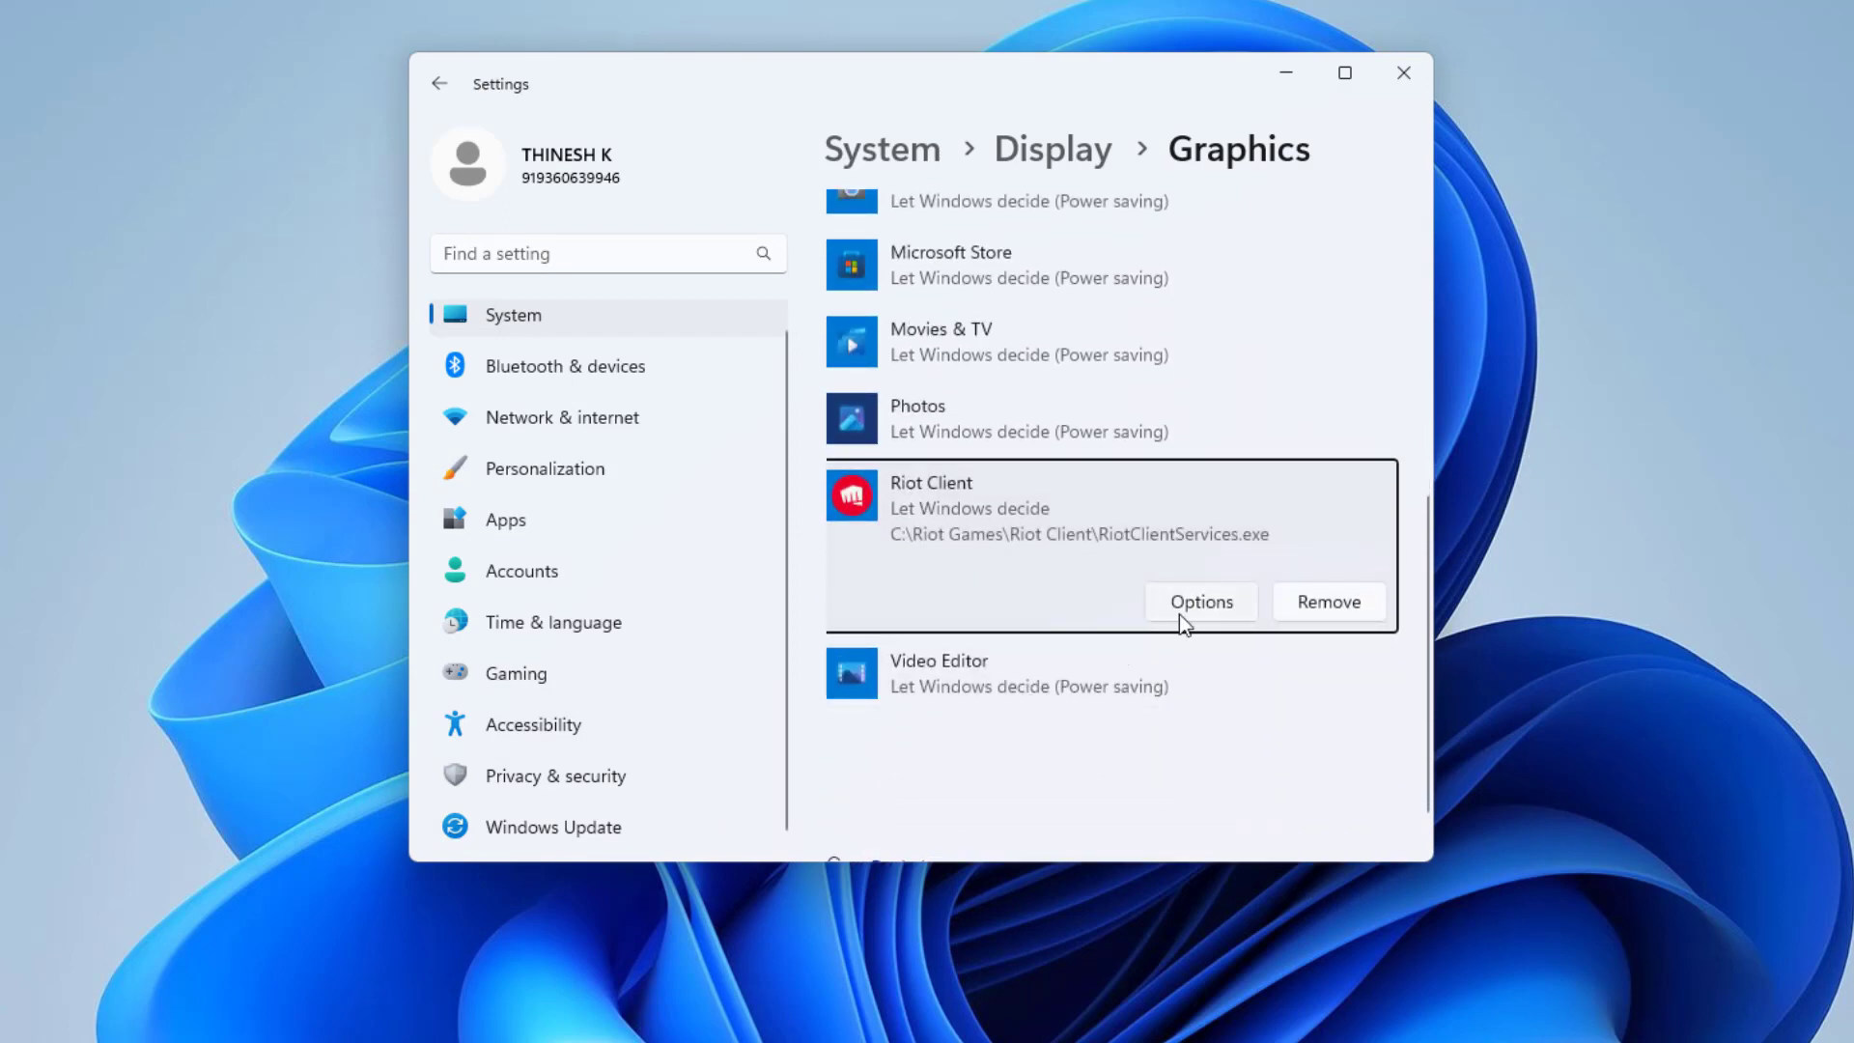
# Step: Set the Riot Client graphics preference to High performance, save it, and close Settings
pyautogui.click(1188, 609)
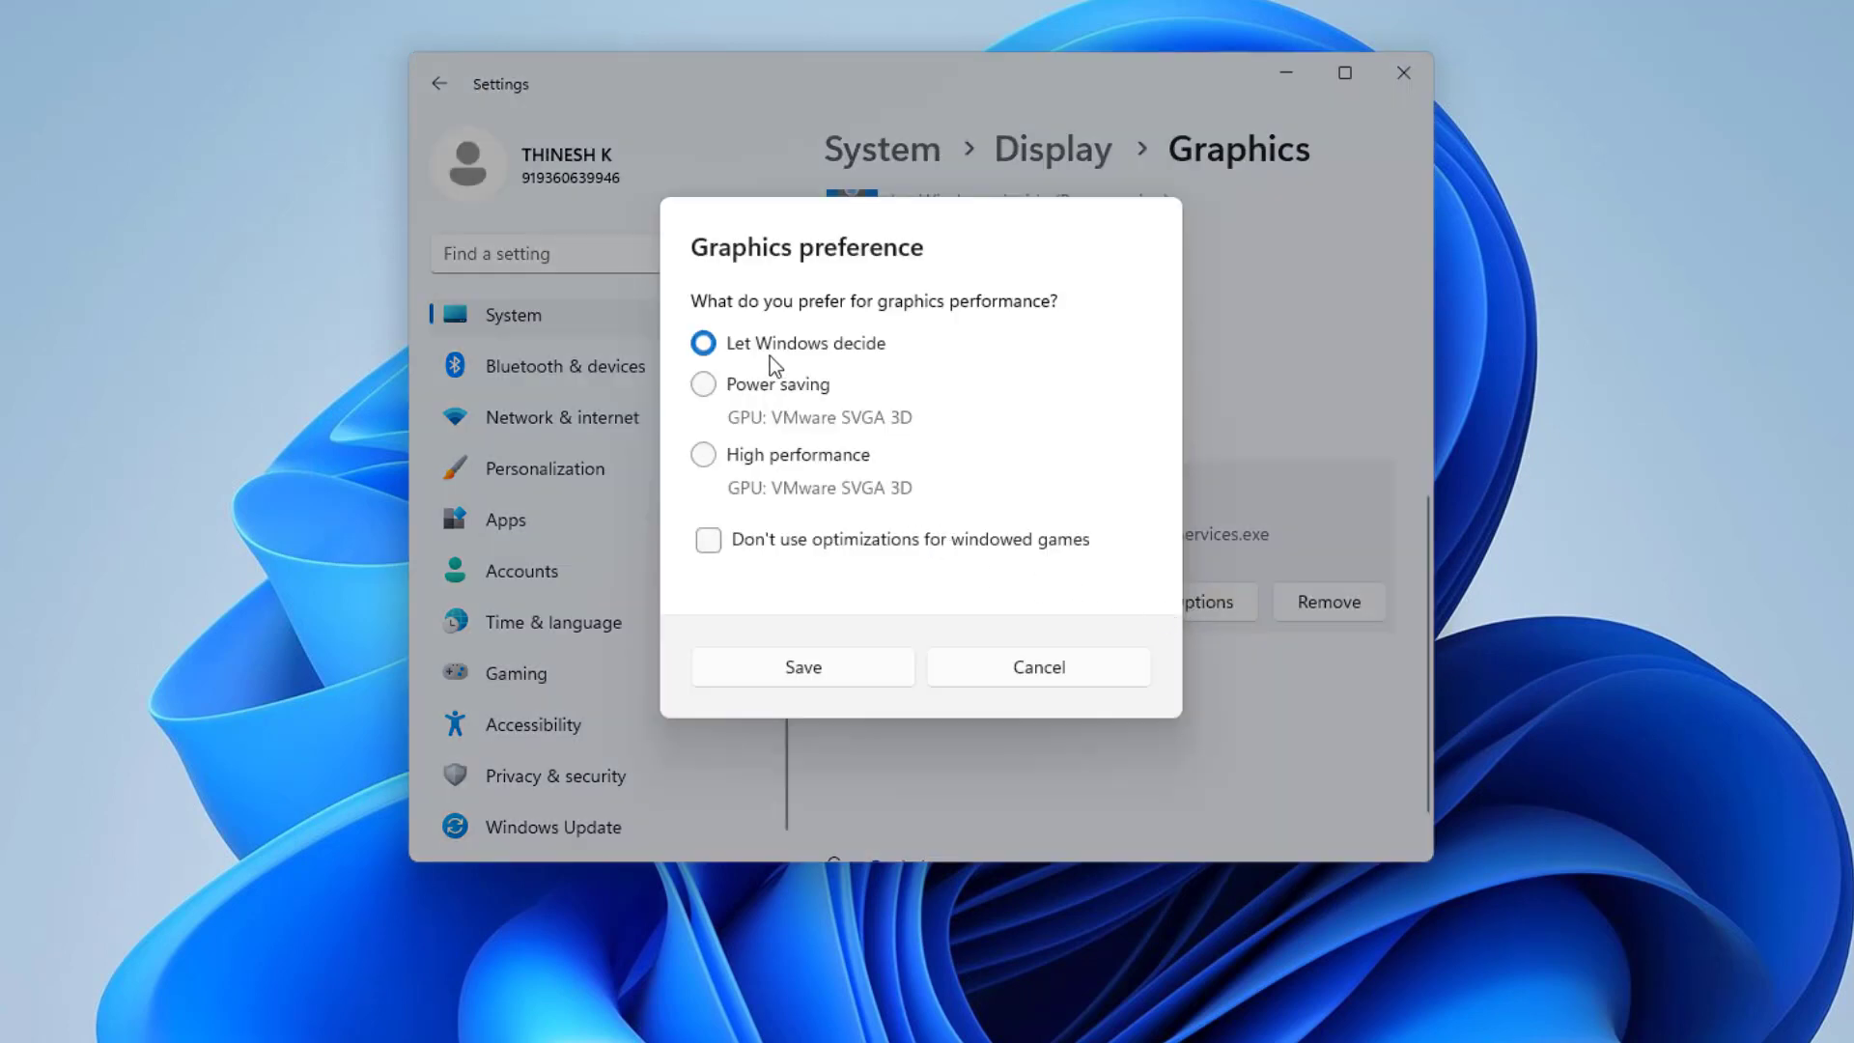
pyautogui.click(720, 455)
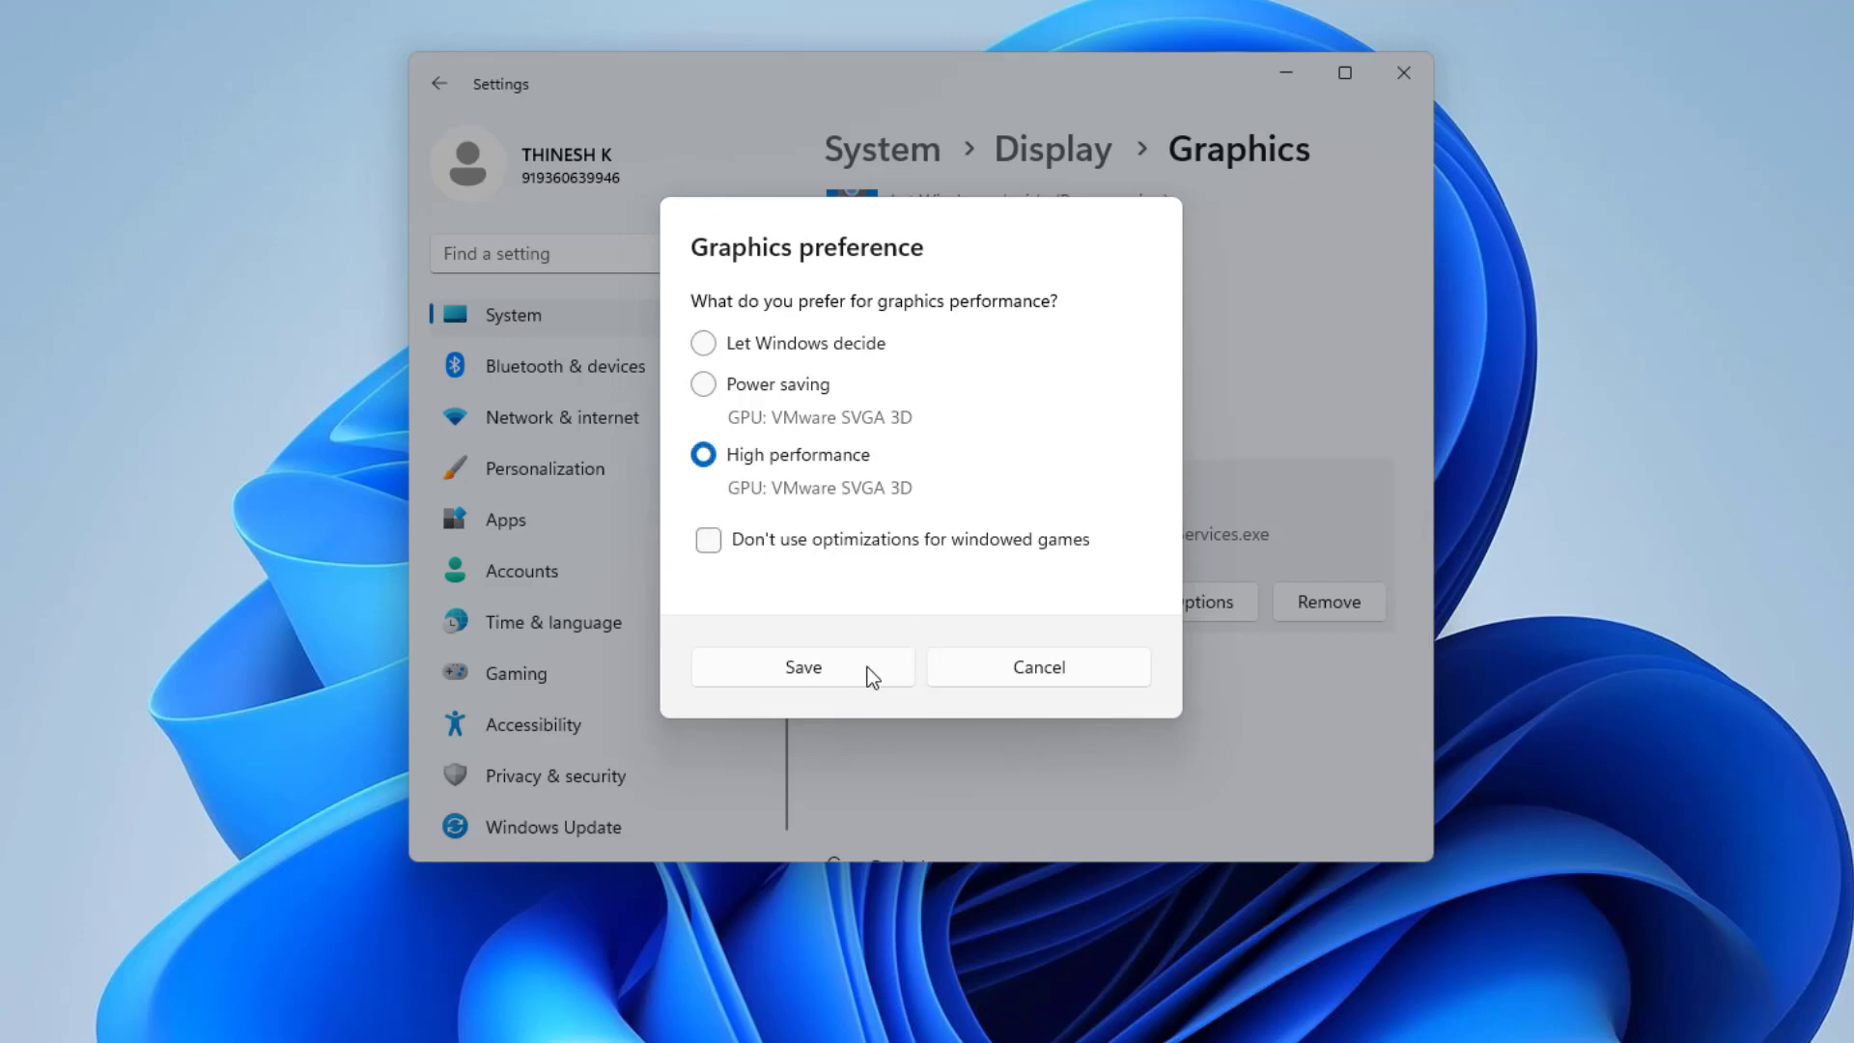
pyautogui.click(805, 665)
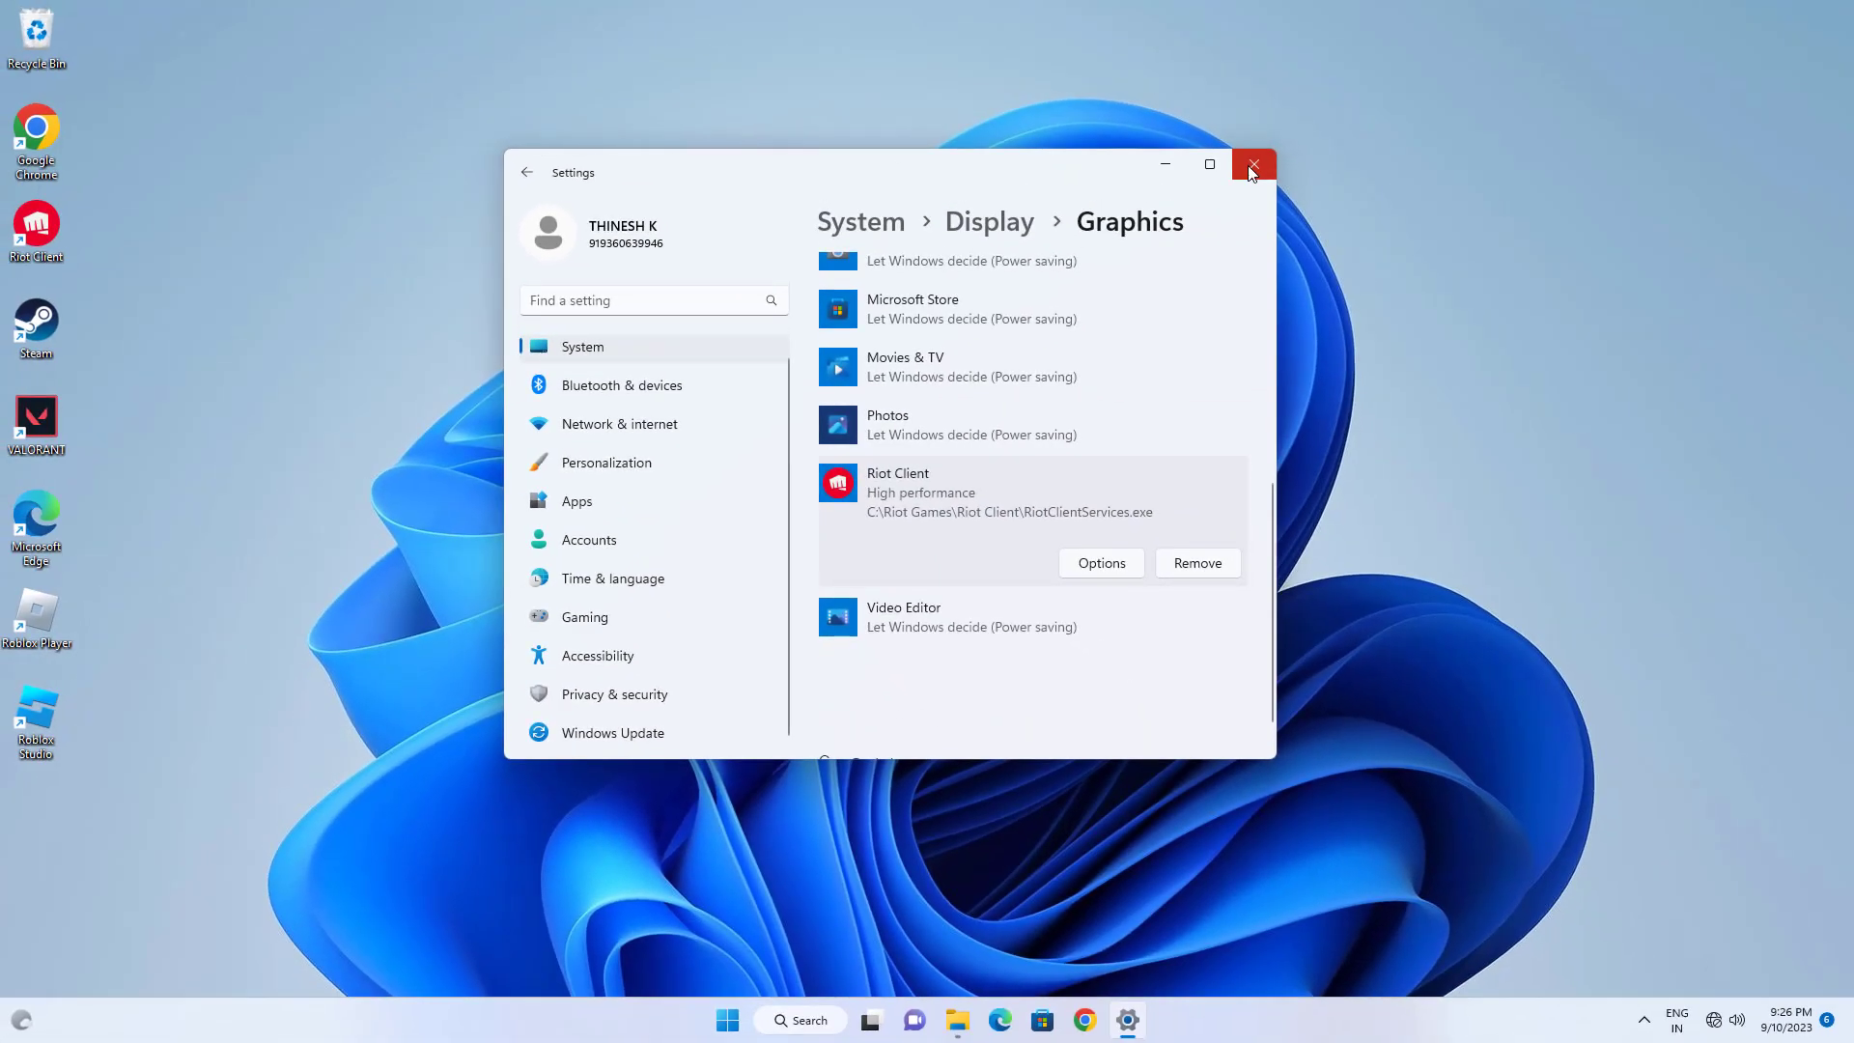
pyautogui.click(1251, 168)
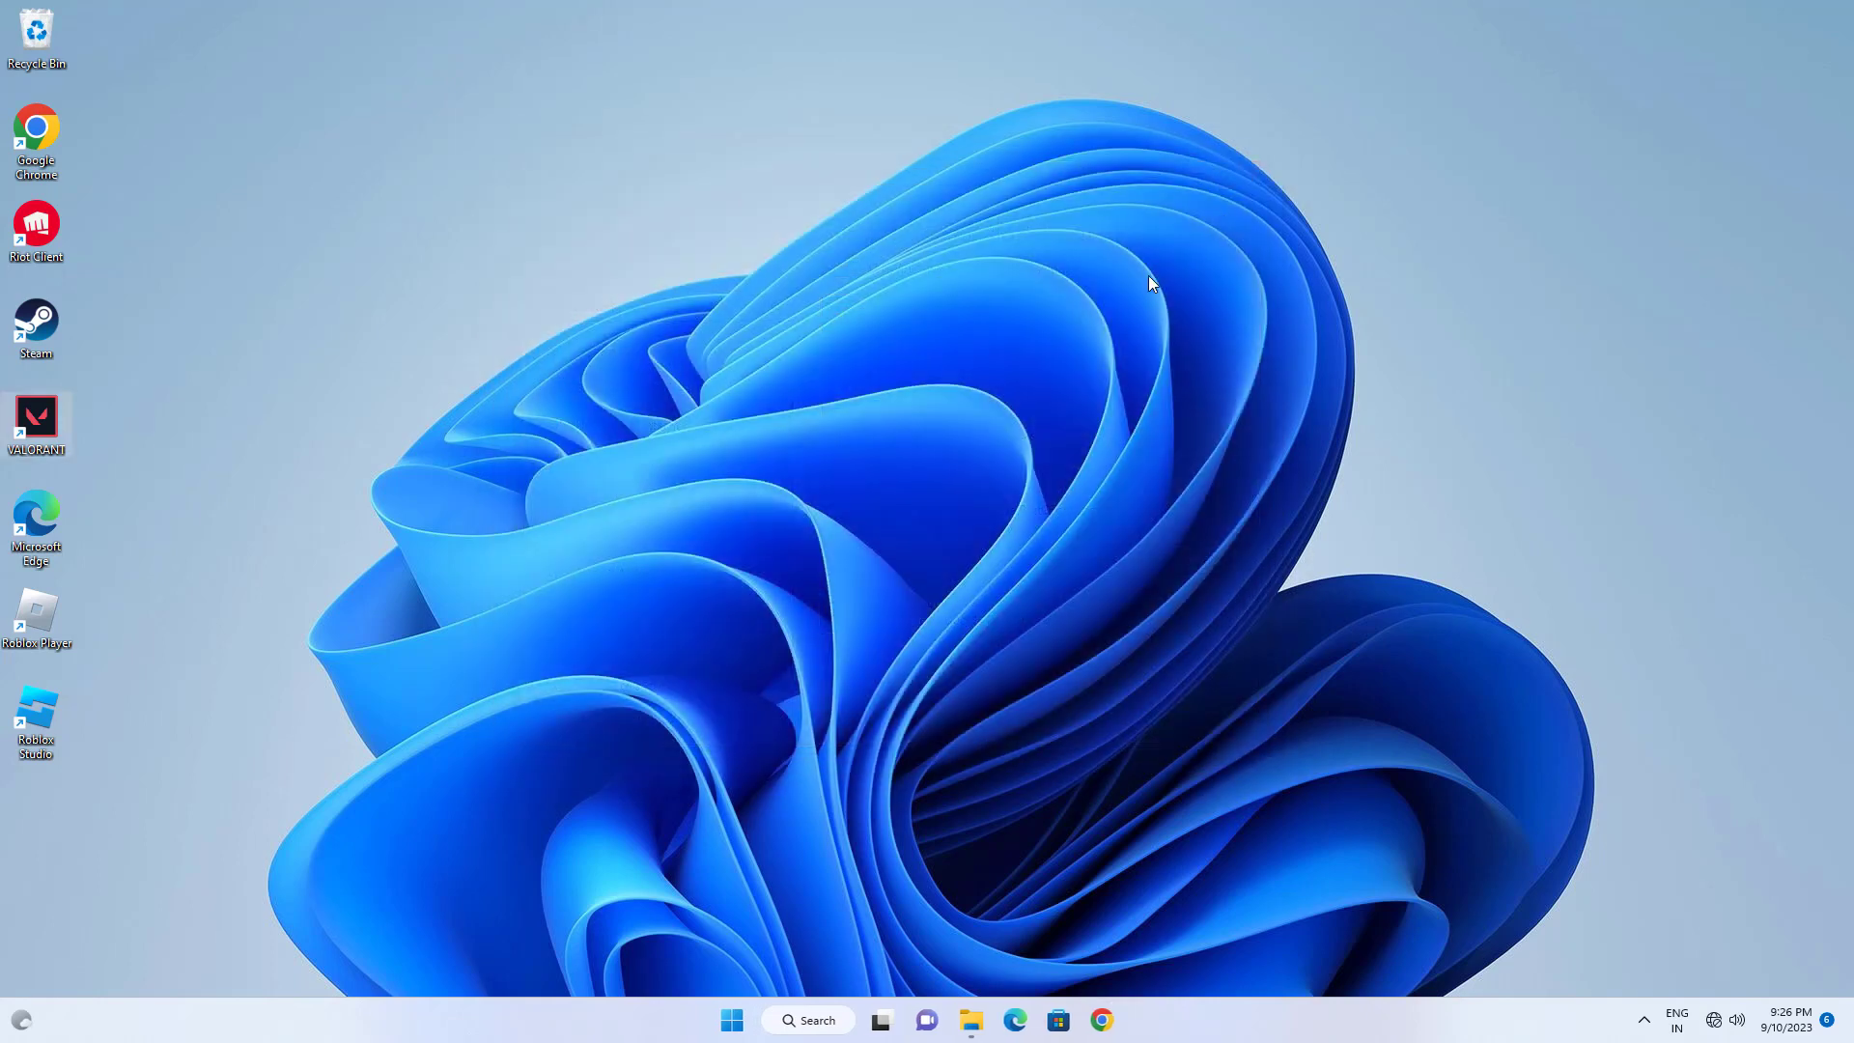
# Step: Set the VALORANT desktop shortcut to run as an administrator in its compatibility properties and apply the change
pyautogui.rightClick(60, 426)
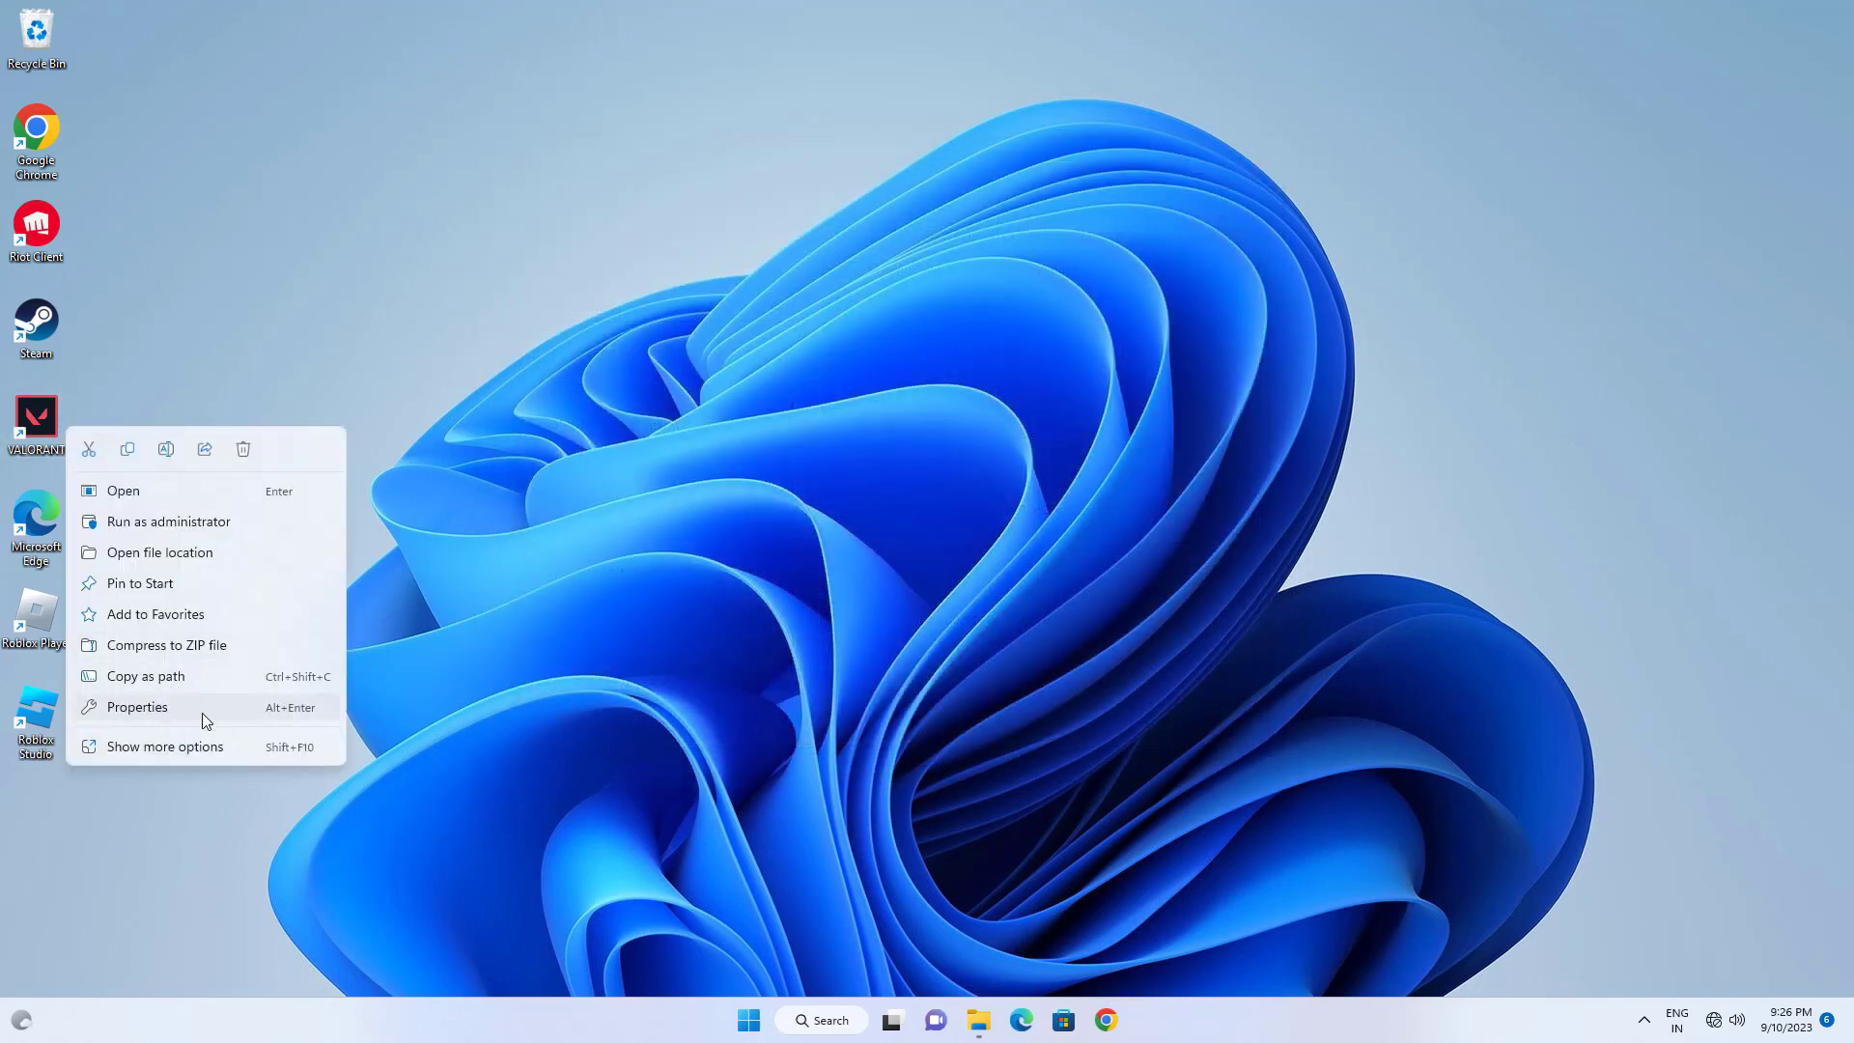
pyautogui.click(148, 711)
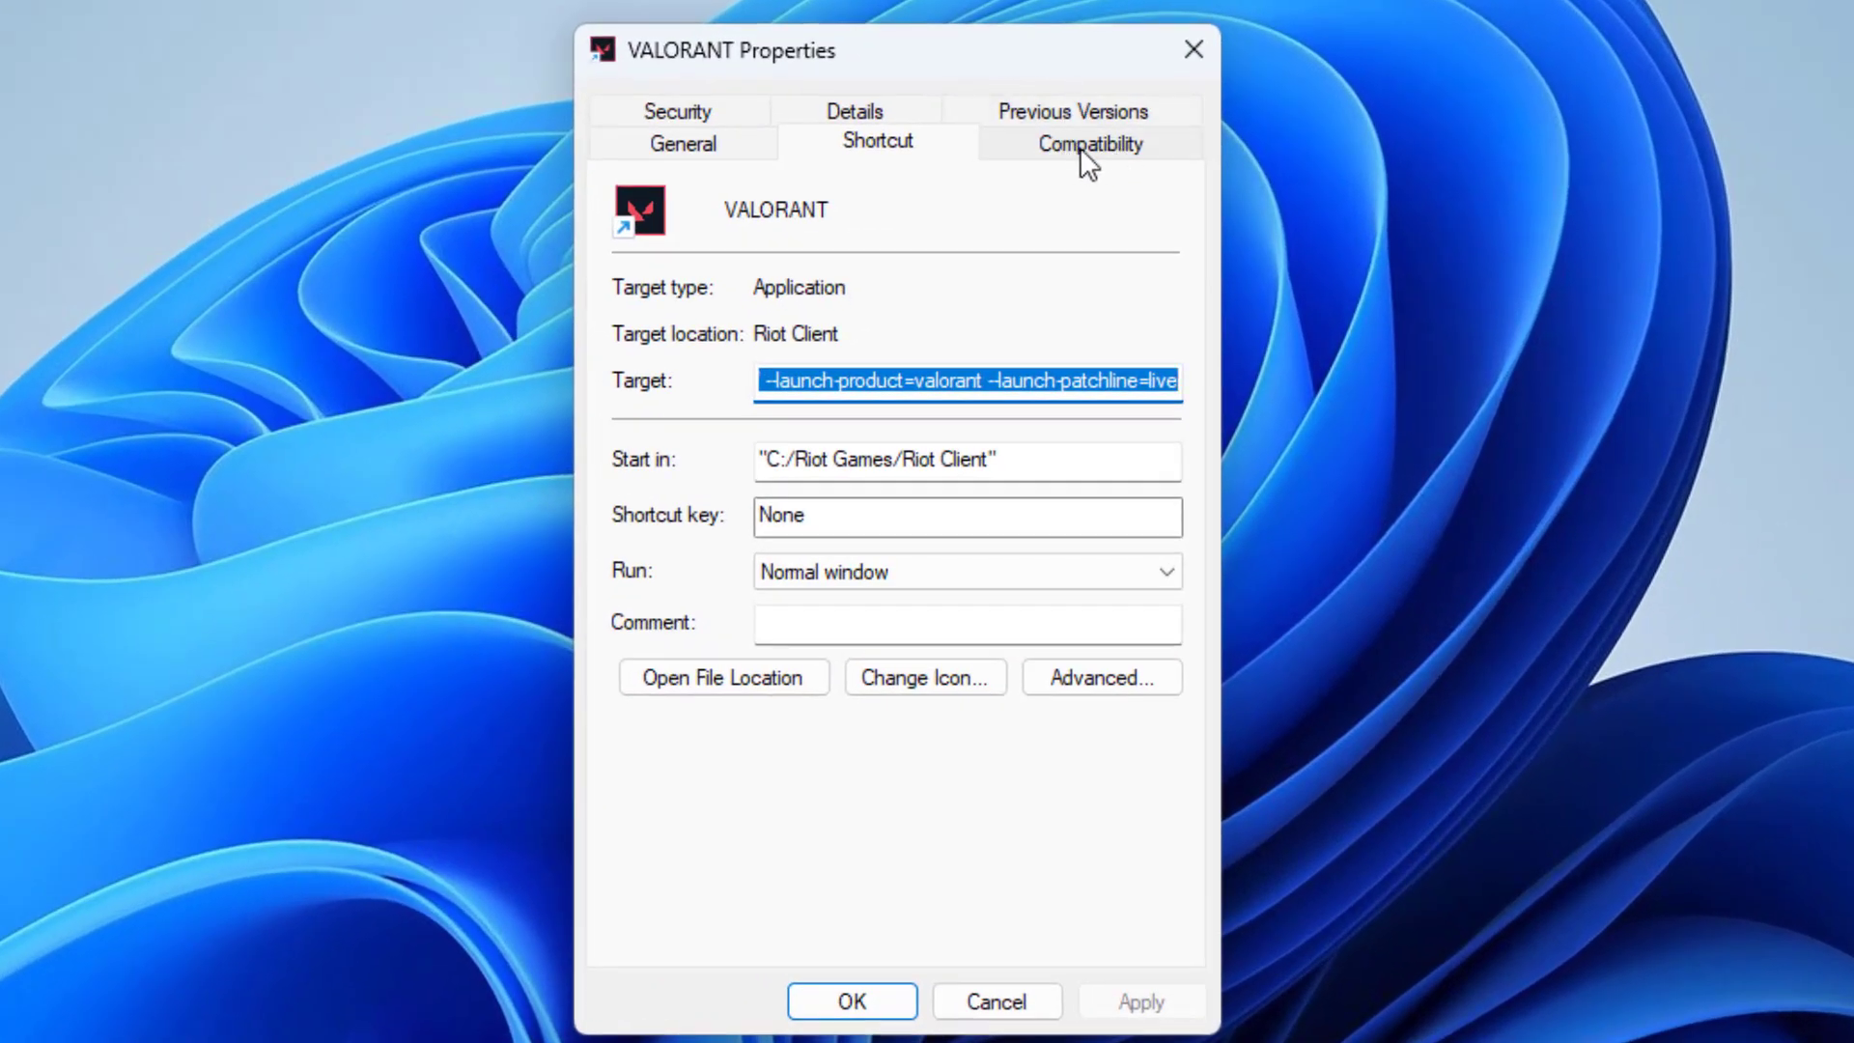
pyautogui.click(1079, 147)
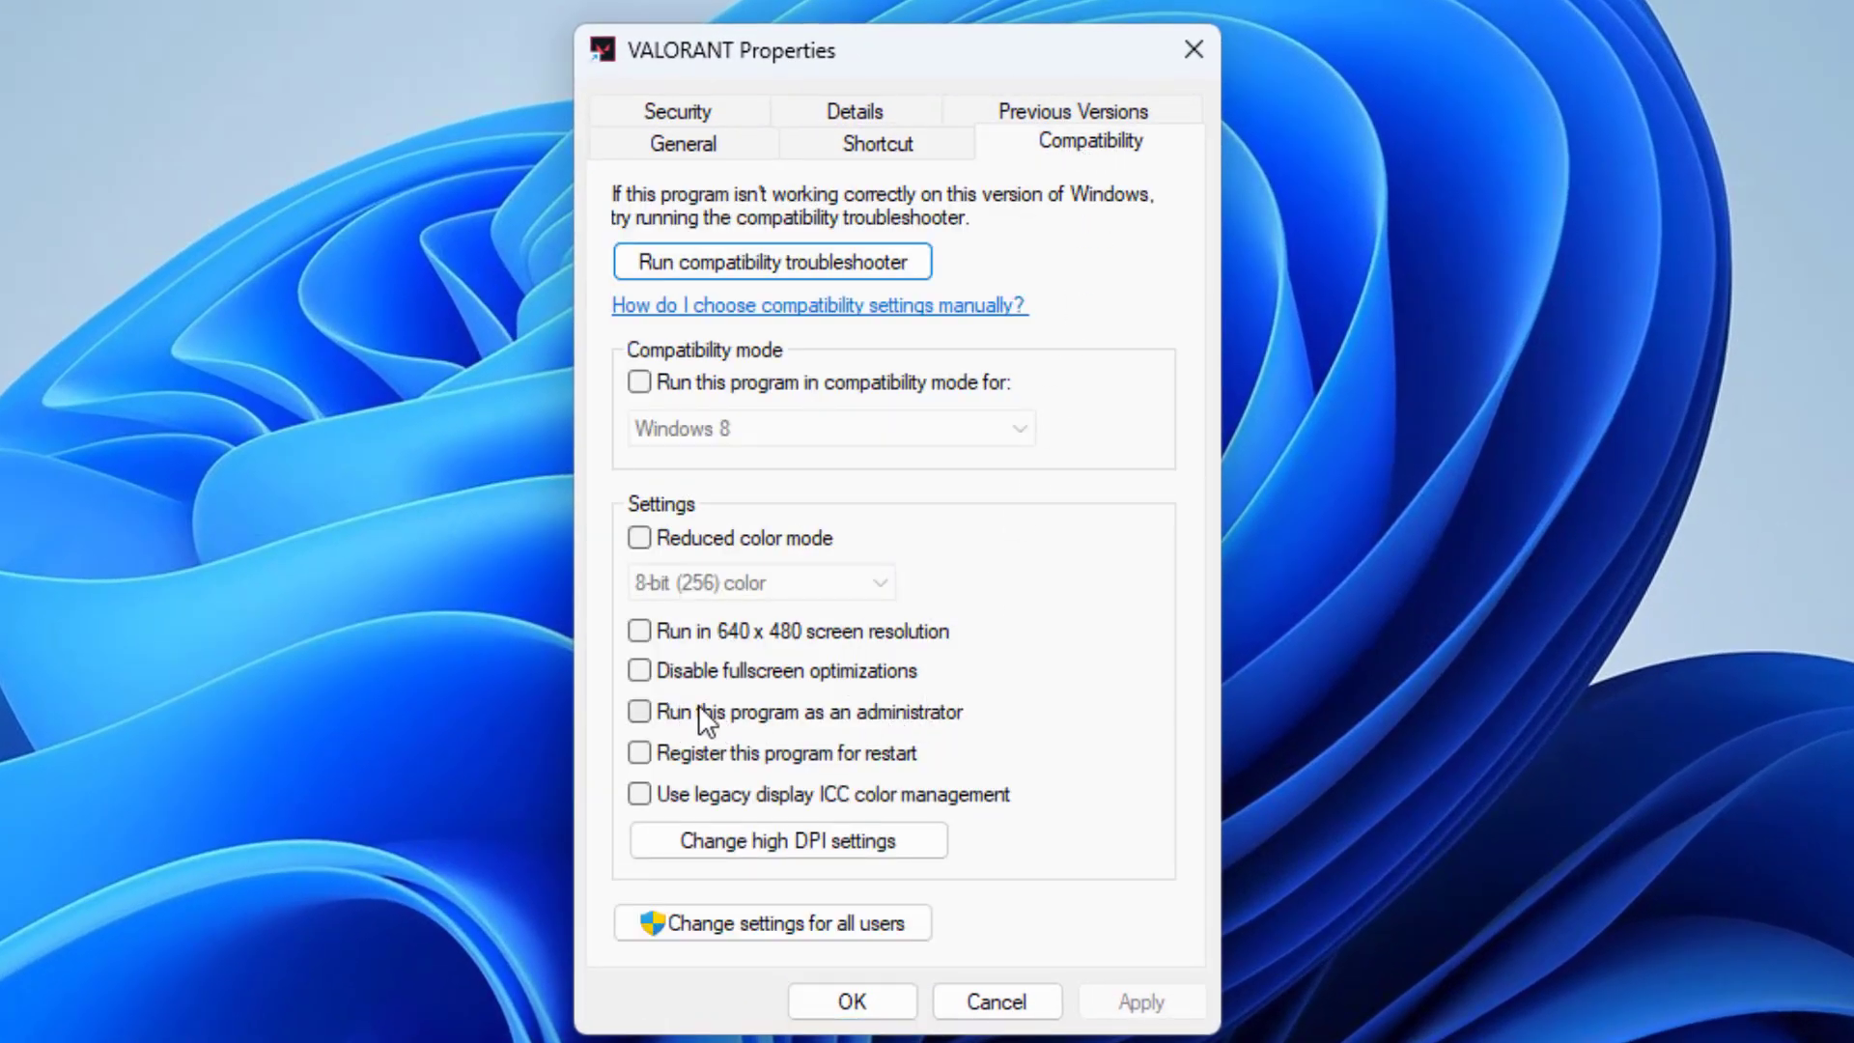
pyautogui.click(645, 711)
pyautogui.click(1146, 999)
pyautogui.click(889, 990)
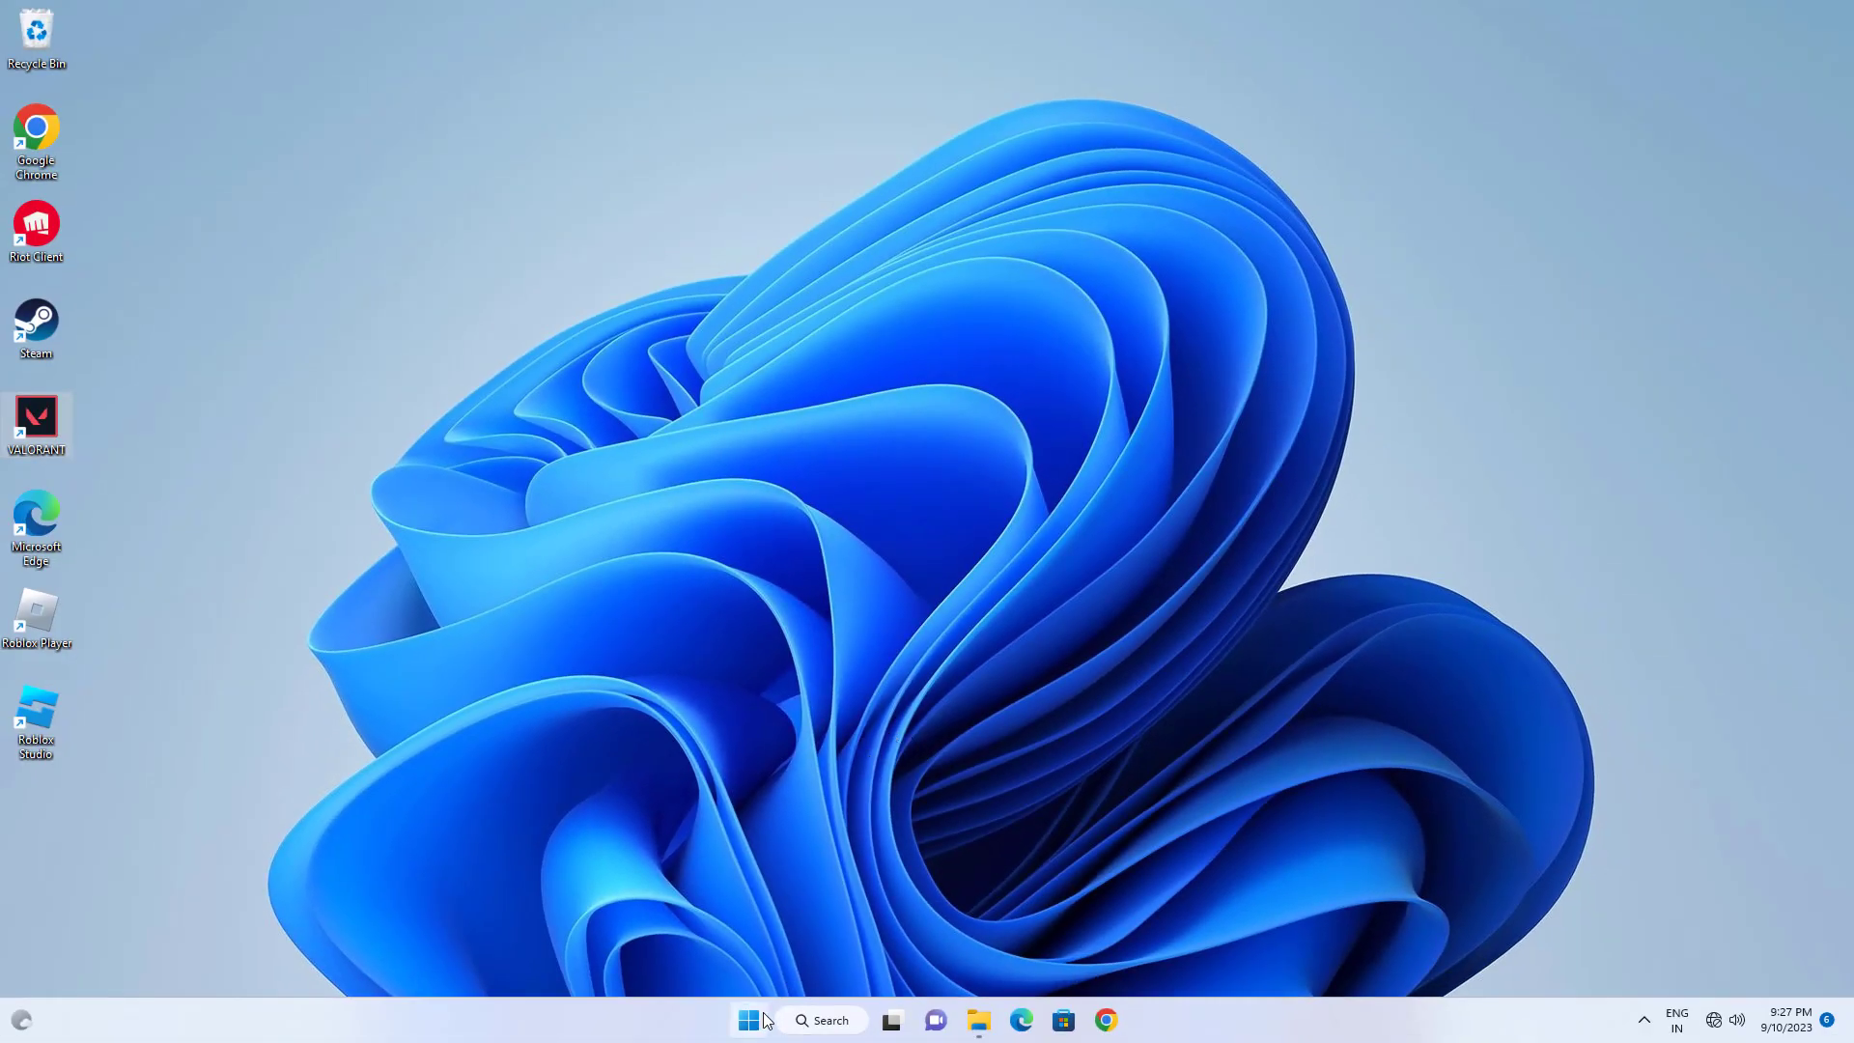
# Step: Restart the computer
pyautogui.click(748, 1019)
pyautogui.click(1165, 953)
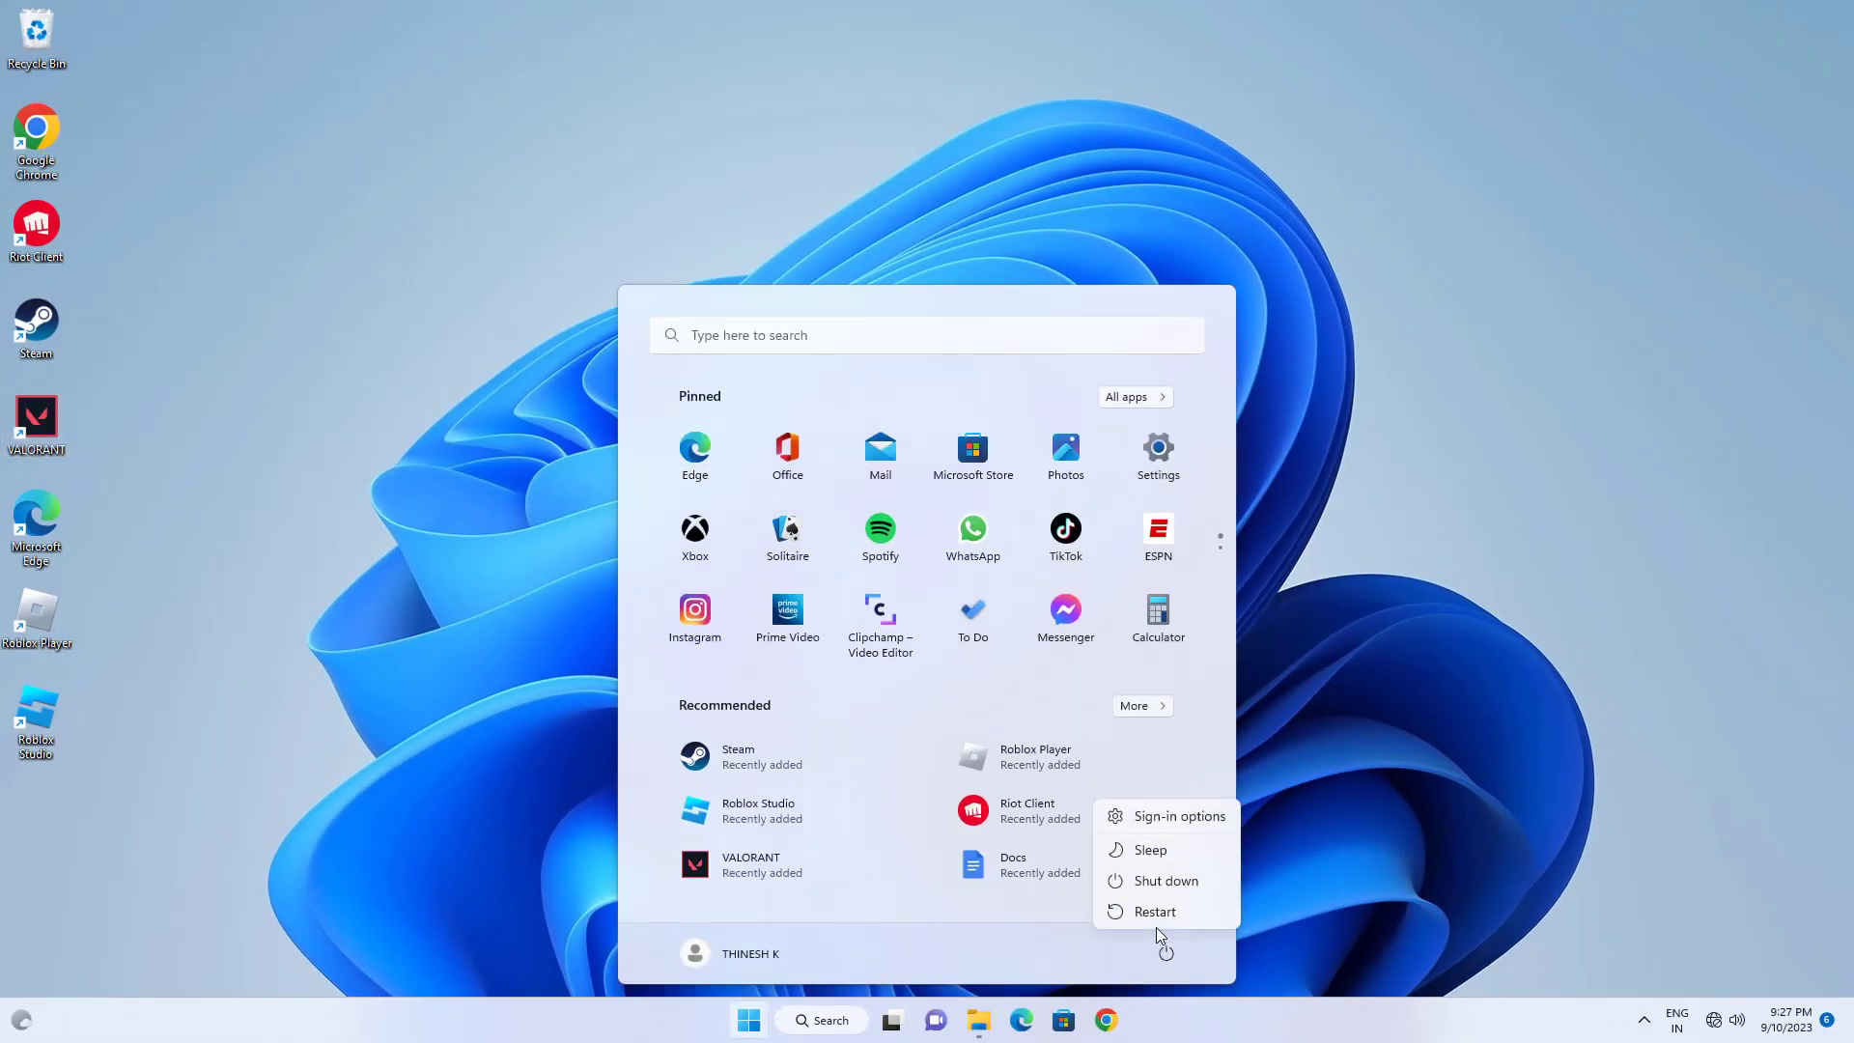
pyautogui.click(1149, 912)
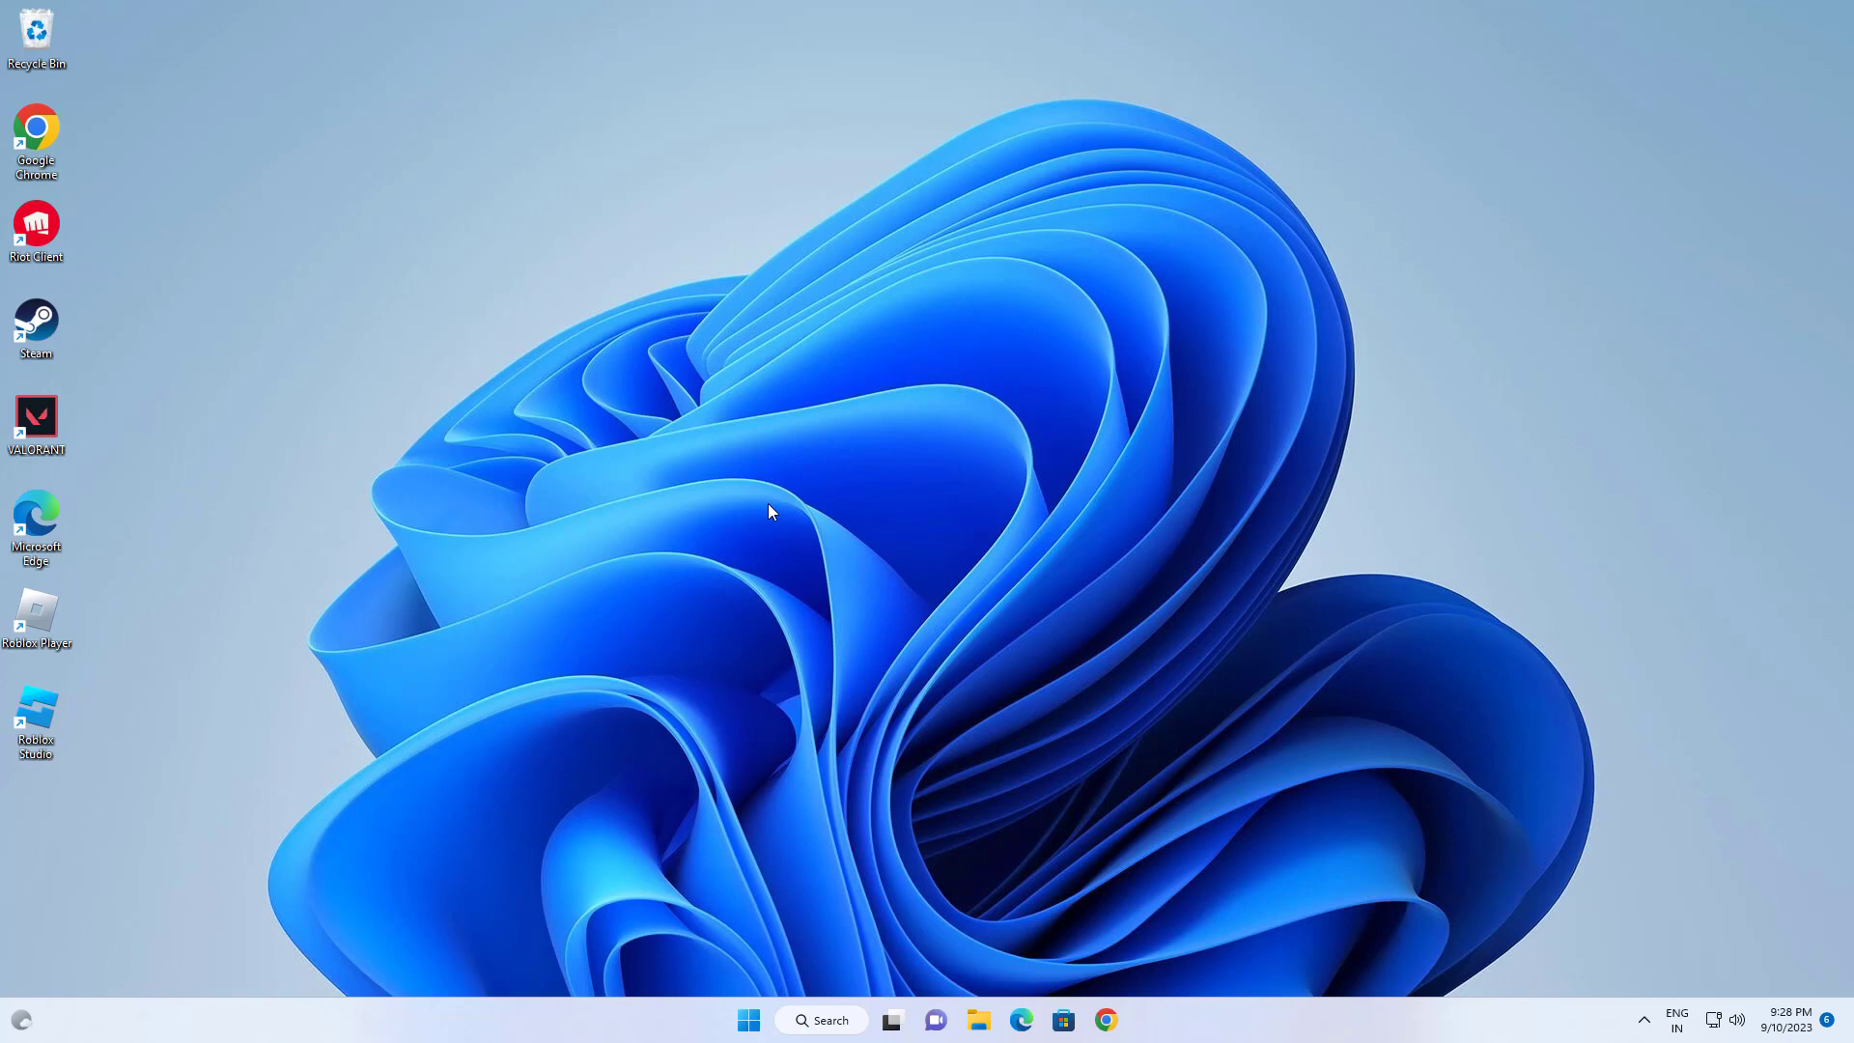
# Step: Open Control Panel's list of installed programs and bring up the uninstall option for Riot Vanguard
pyautogui.click(837, 1025)
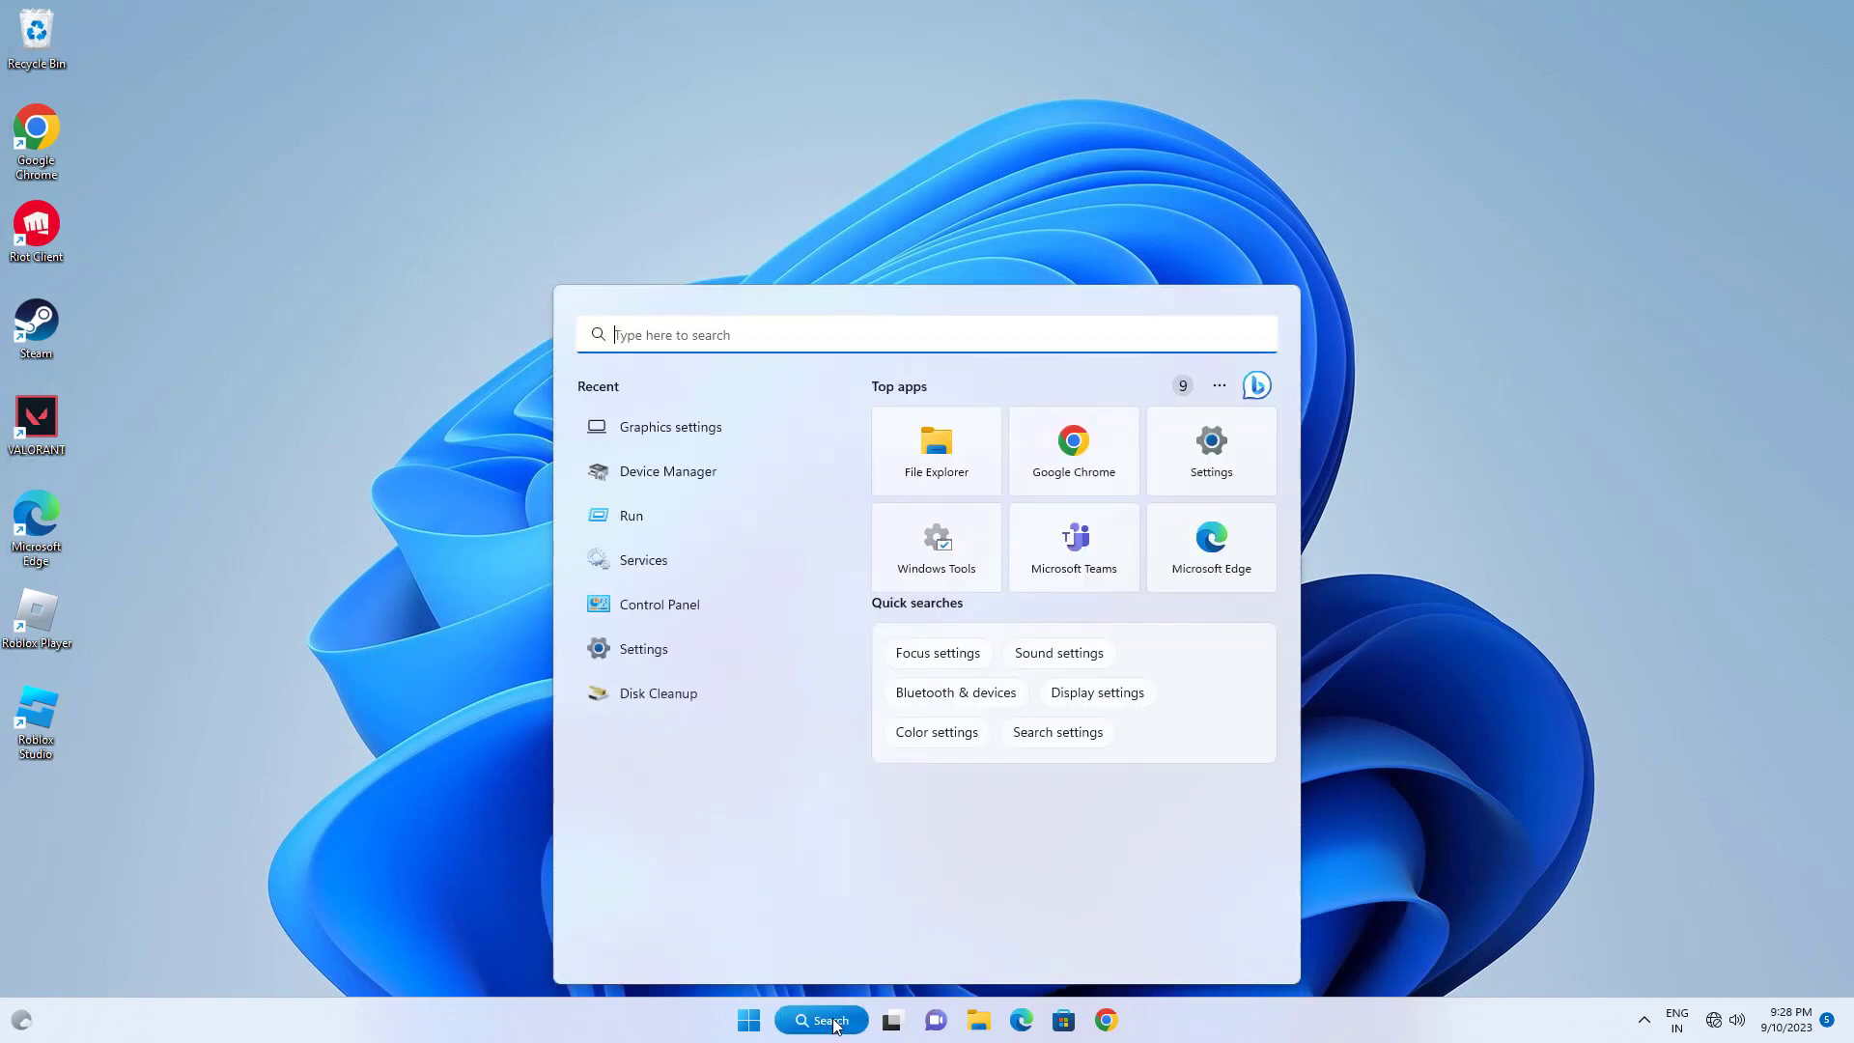
pyautogui.write('con')
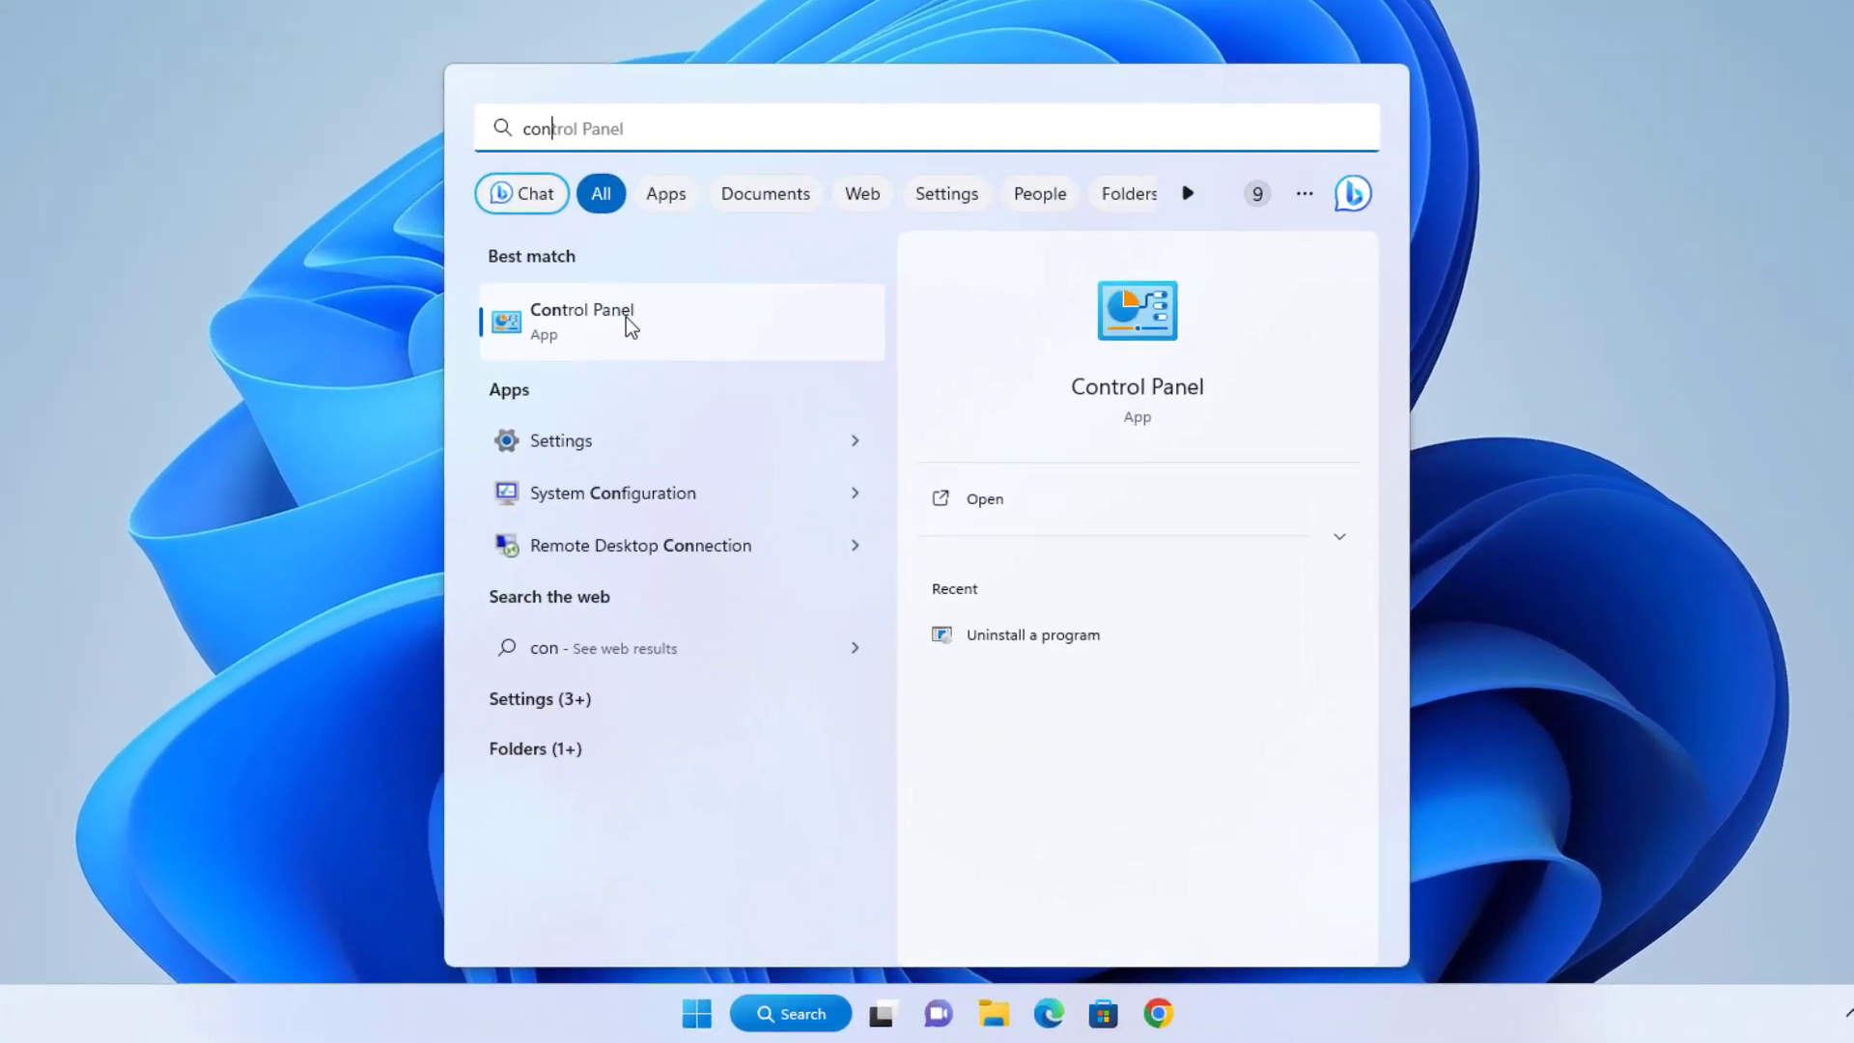
pyautogui.click(676, 480)
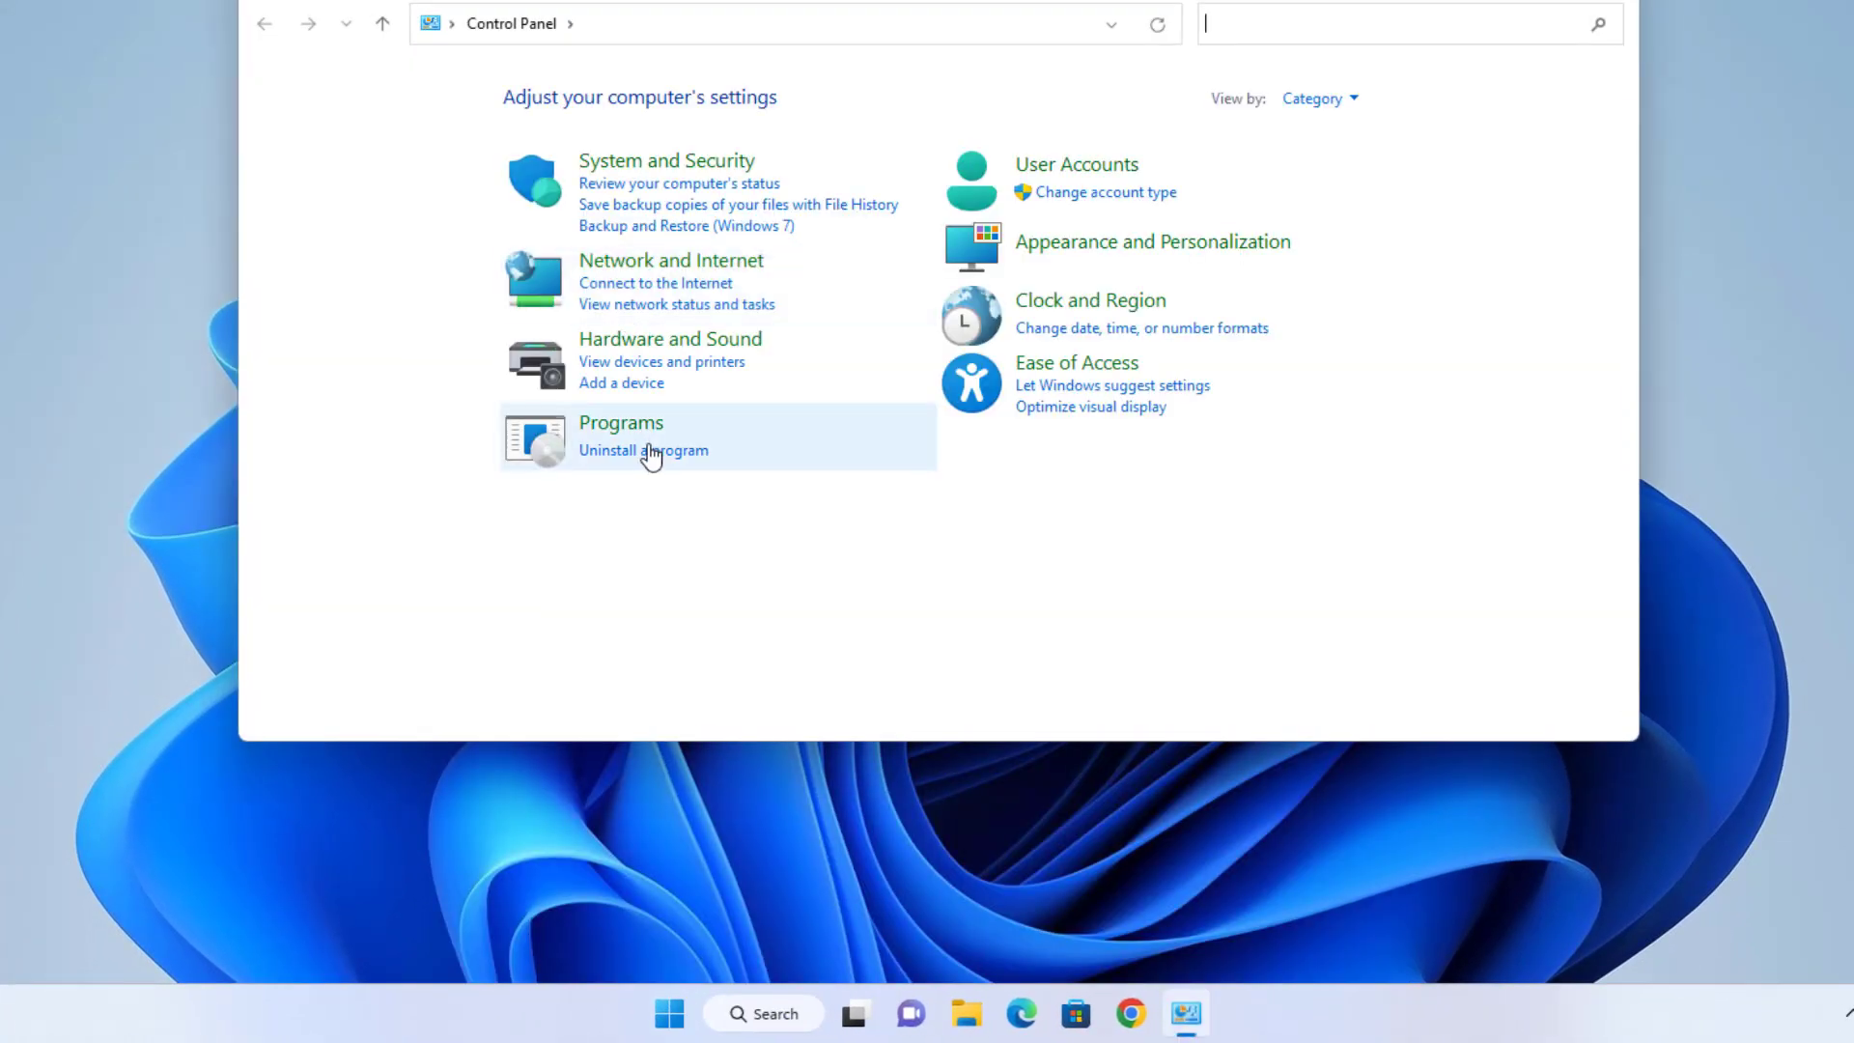
pyautogui.click(647, 447)
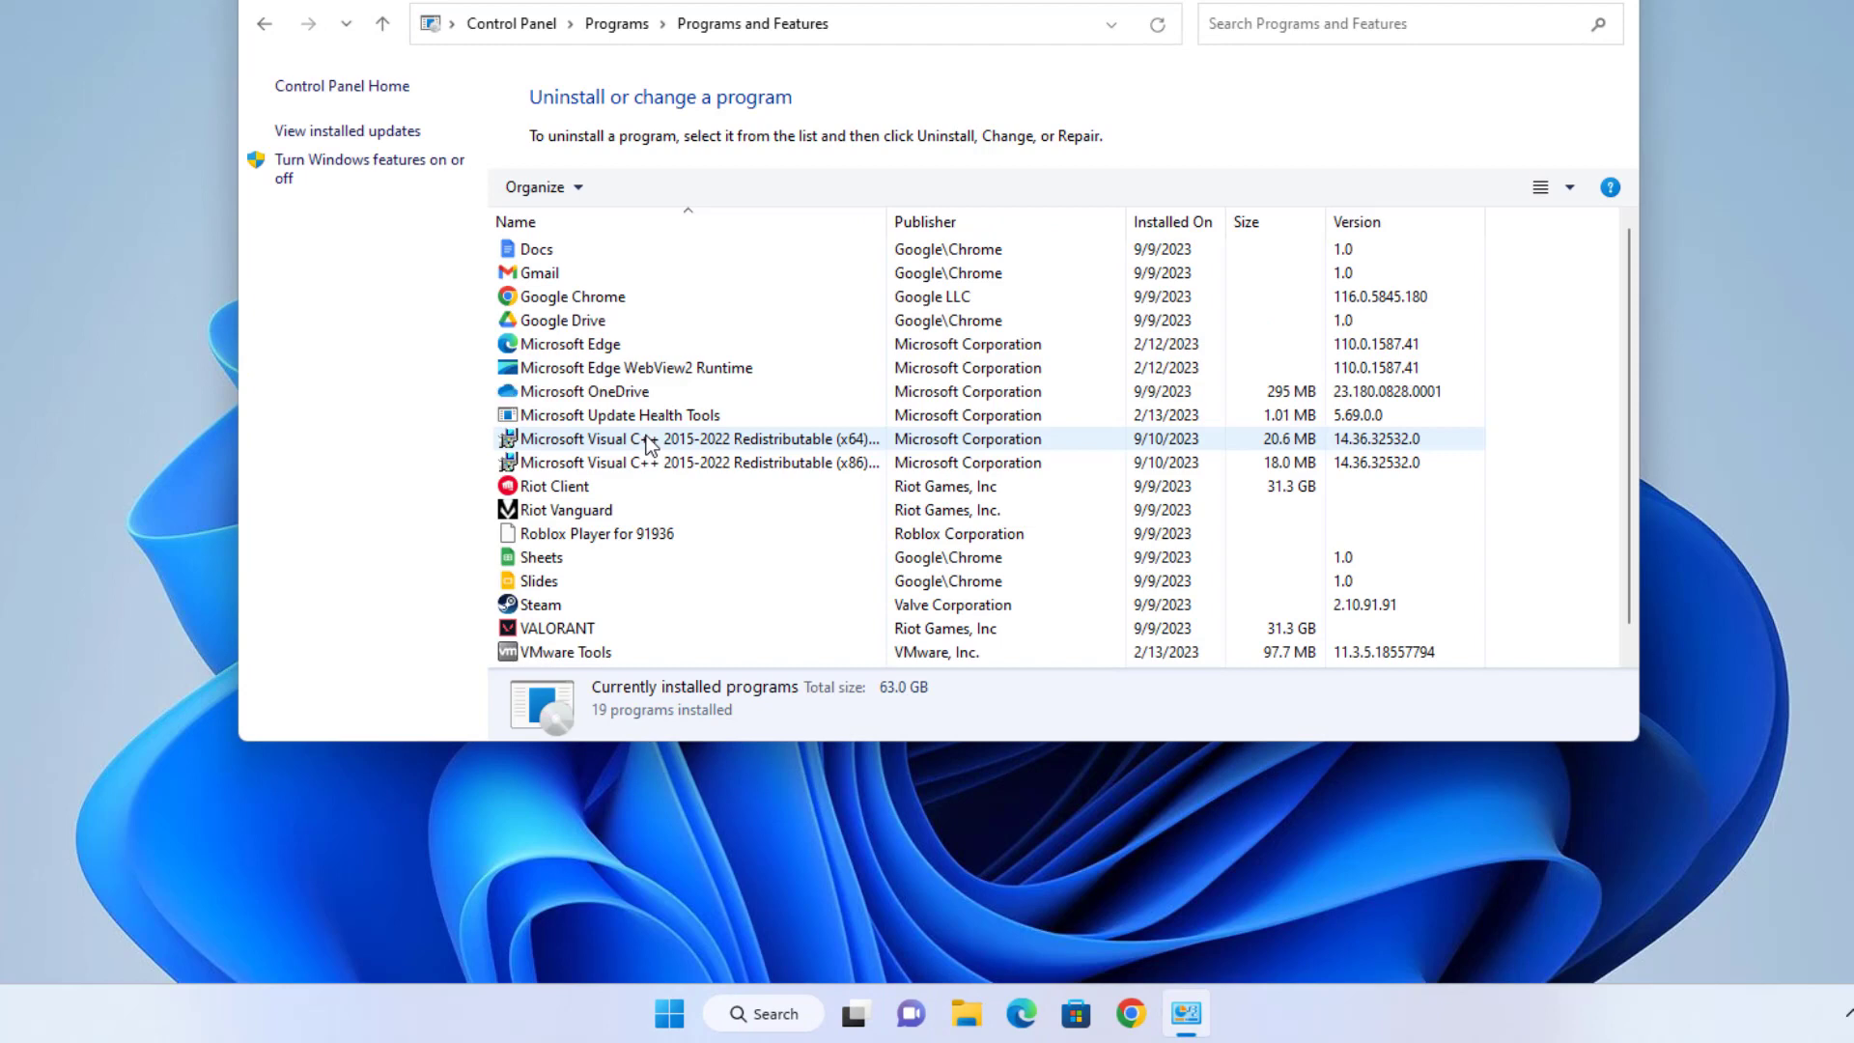
pyautogui.click(610, 506)
pyautogui.rightClick(593, 506)
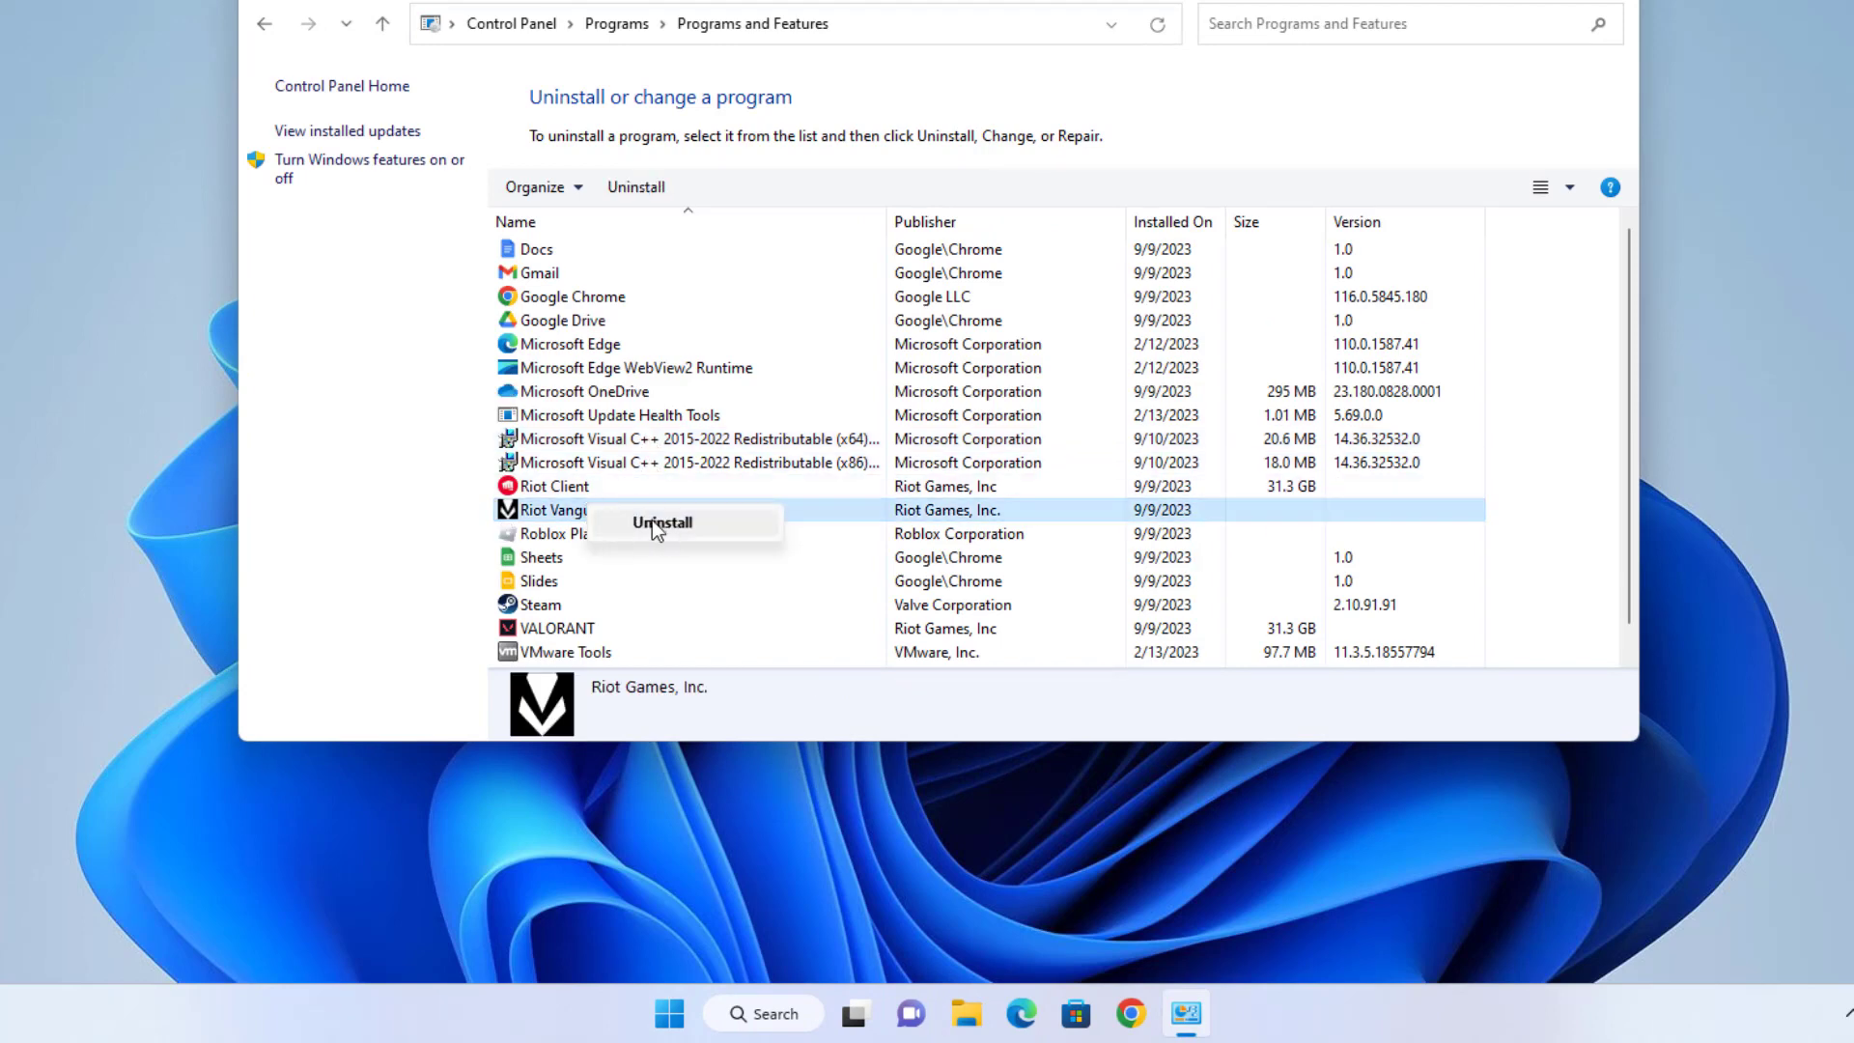